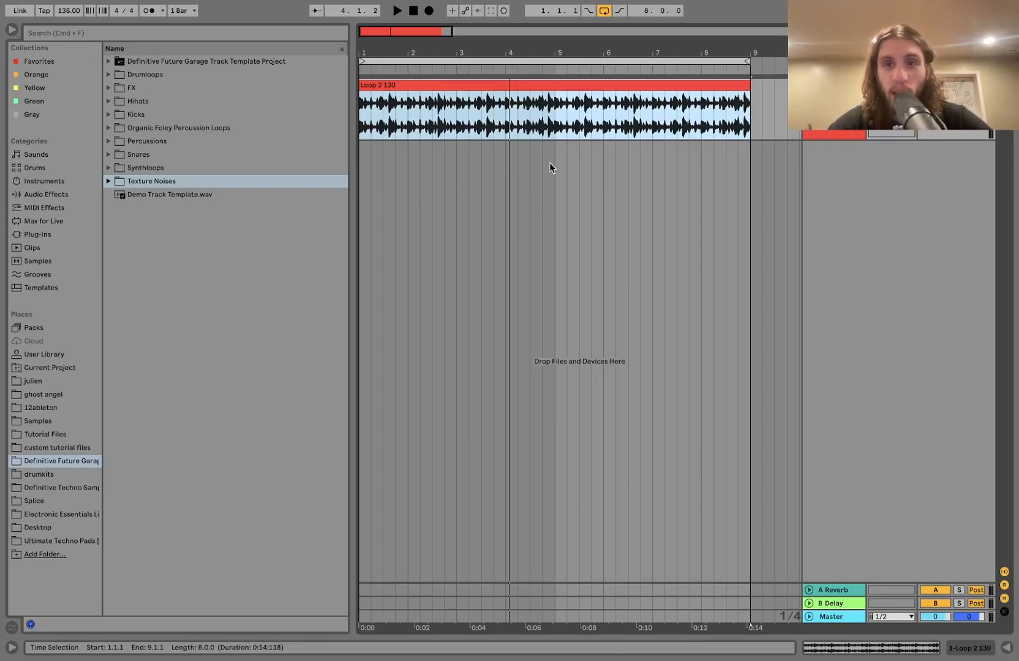
Step: Add Pad 2 Bass.mid from the Synthloops Pad 2 folder as a new MIDI track under the drum loop and open its clip
key("space")
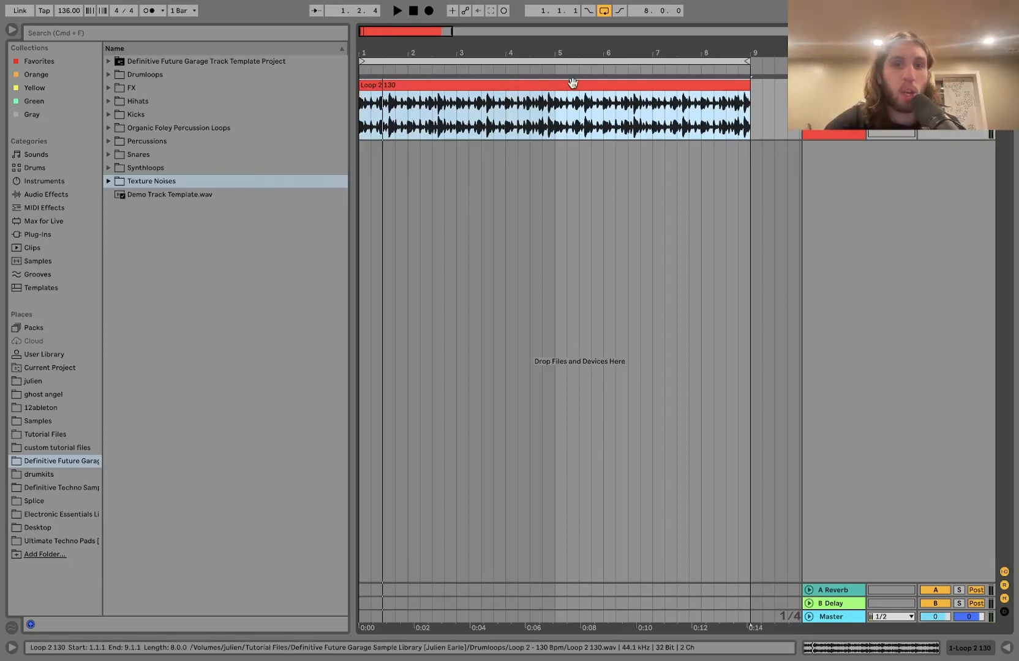
left_click(108, 170)
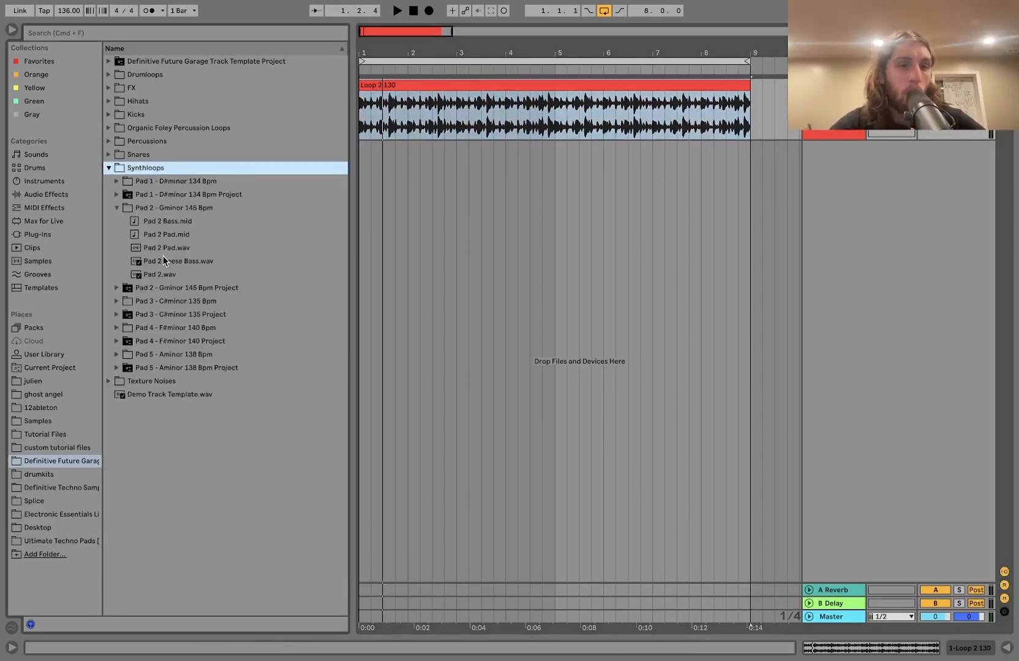
key("space")
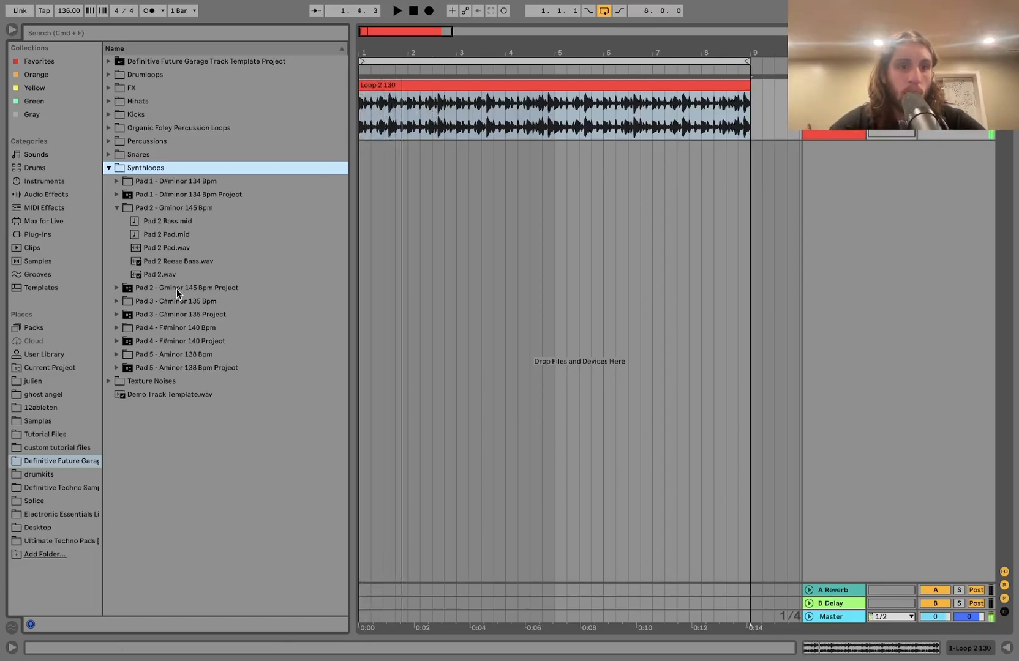
left_click(164, 261)
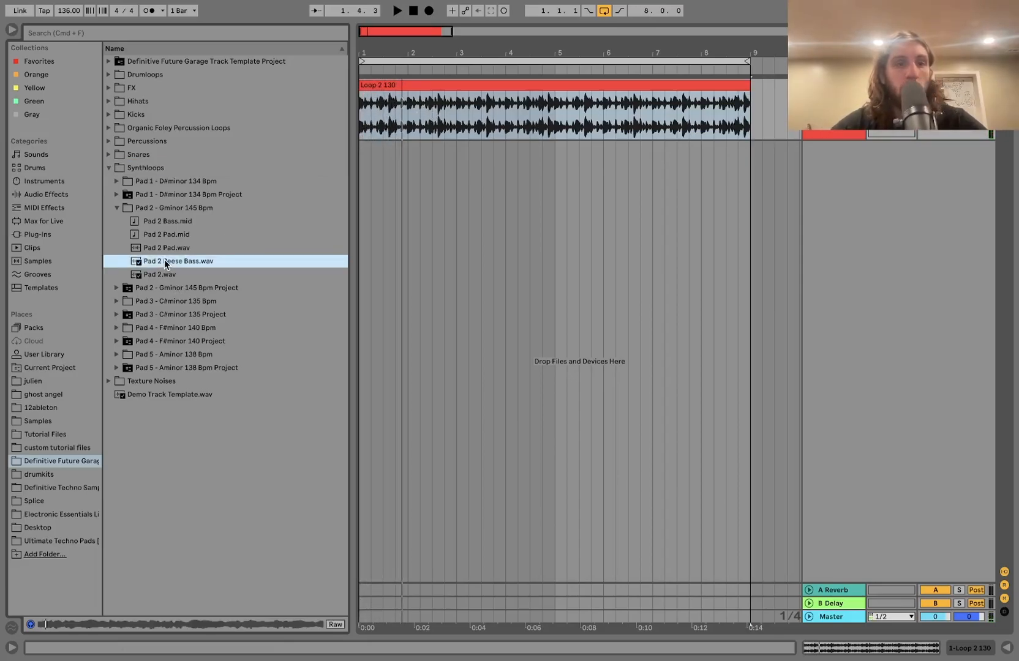
left_click(150, 222)
left_click_drag(148, 226, 361, 191)
double_click(660, 145)
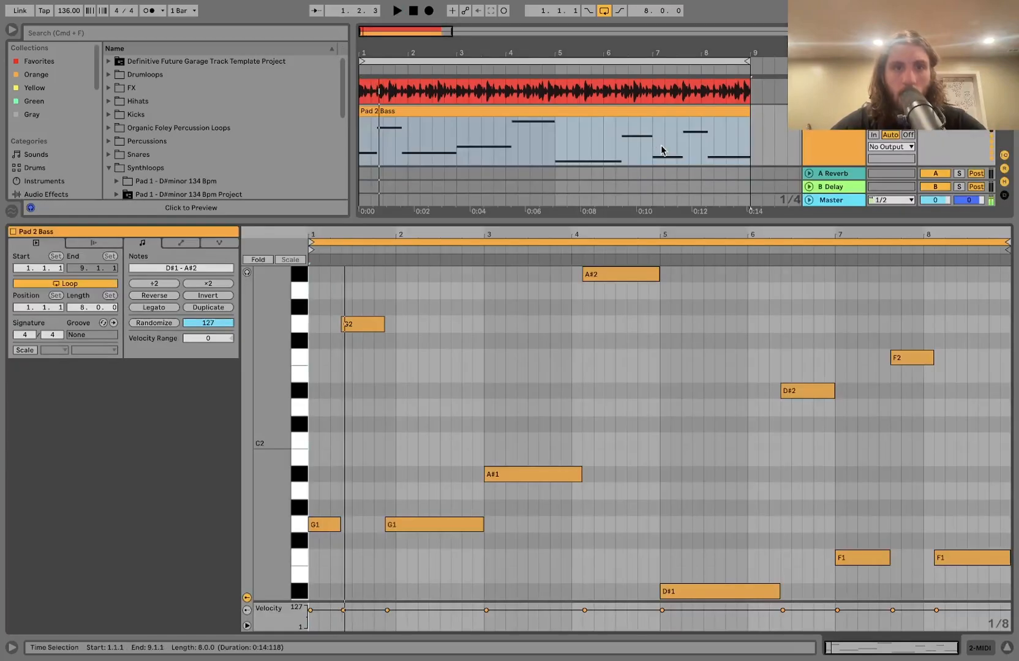
Step: Load the Wavetable instrument on the Pad 2 Bass track and raise the track volume to about 0 dB
left_click(836, 129)
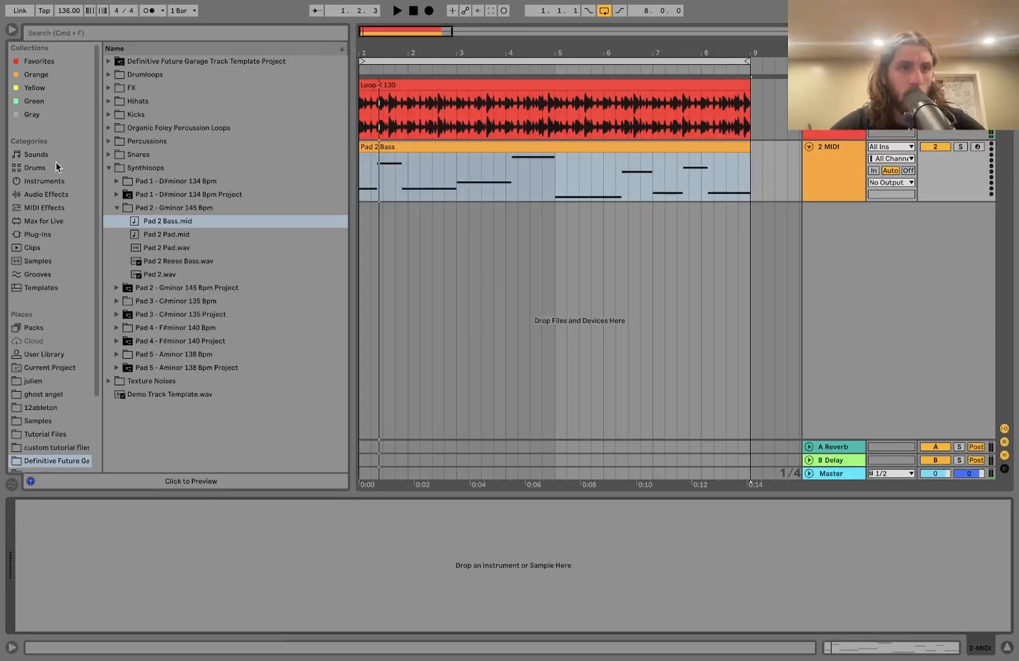
left_click(44, 181)
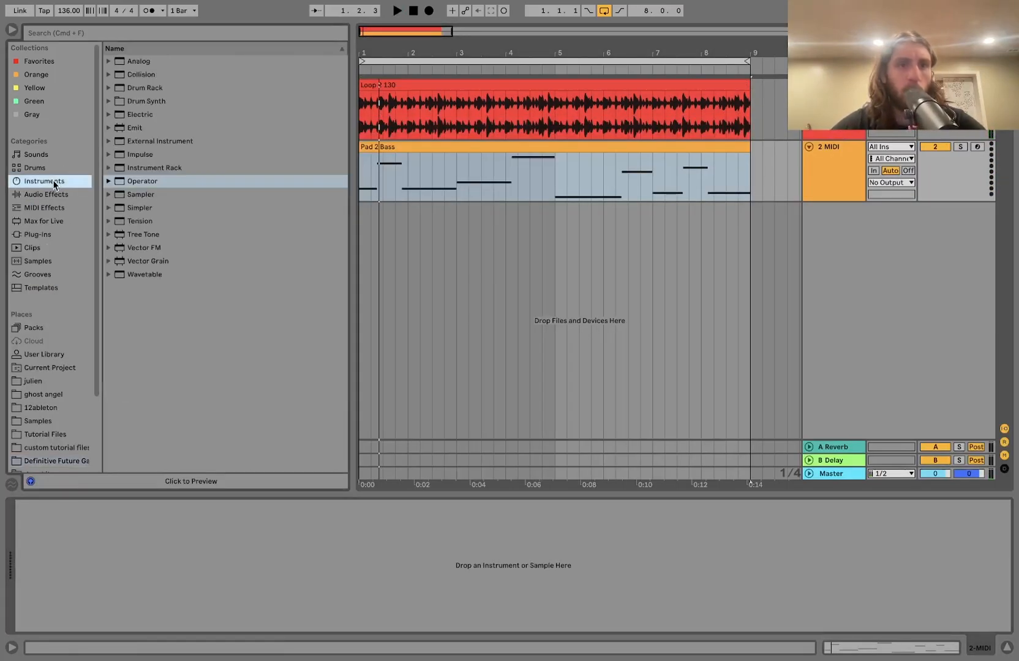
left_click(150, 274)
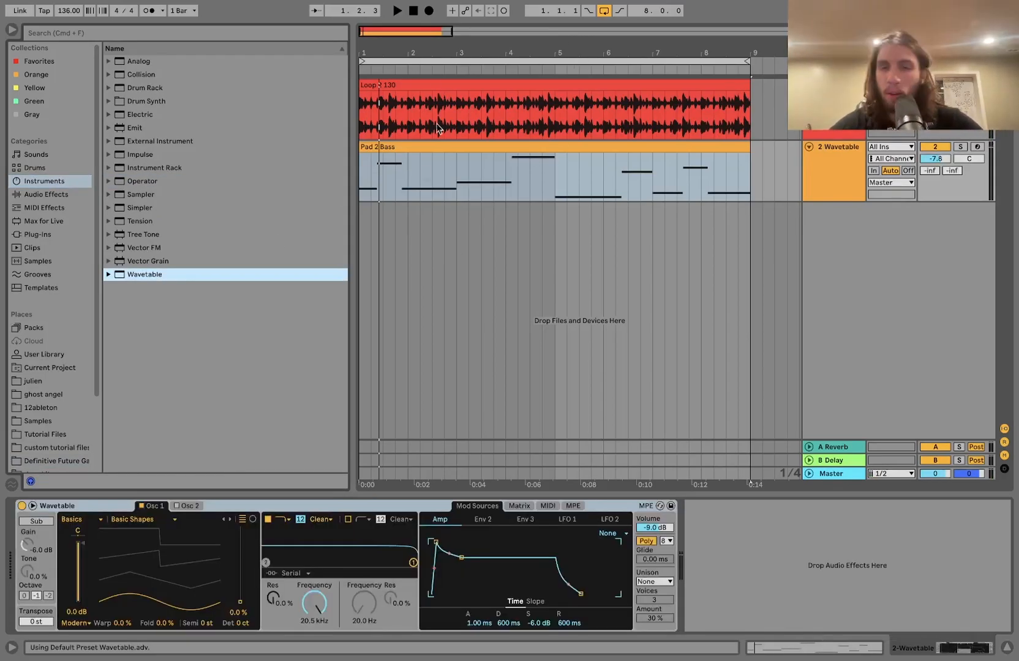
left_click(542, 150)
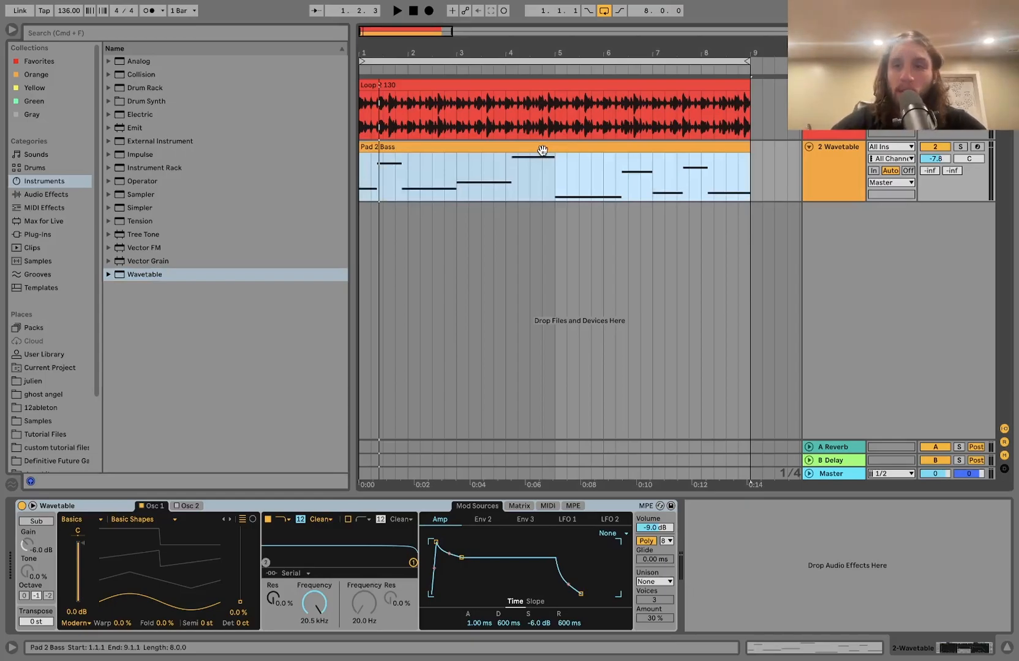
left_click(941, 162)
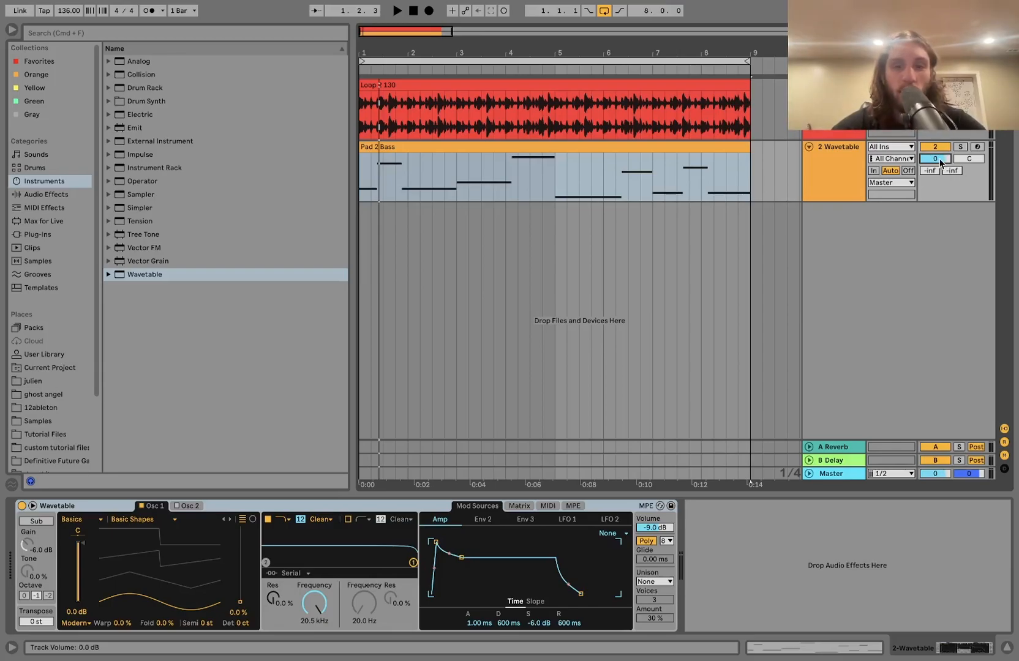
Step: During playback, set Wavetable's Osc 1 position to 67% and its amp envelope to 0 ms attack and 0.0 dB sustain
key("space")
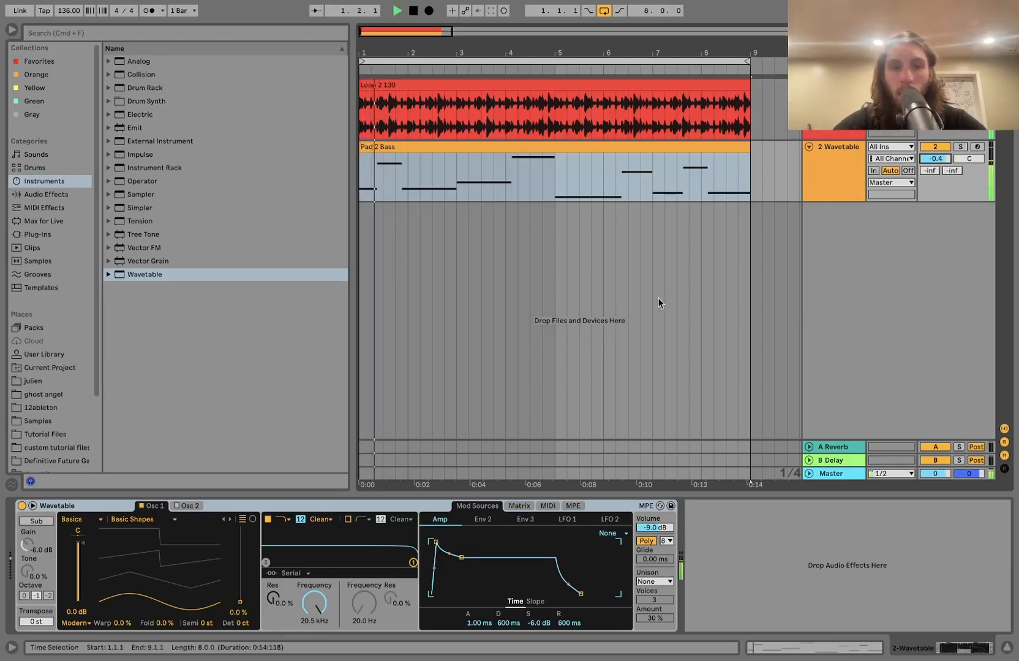
left_click_drag(152, 560, 151, 539)
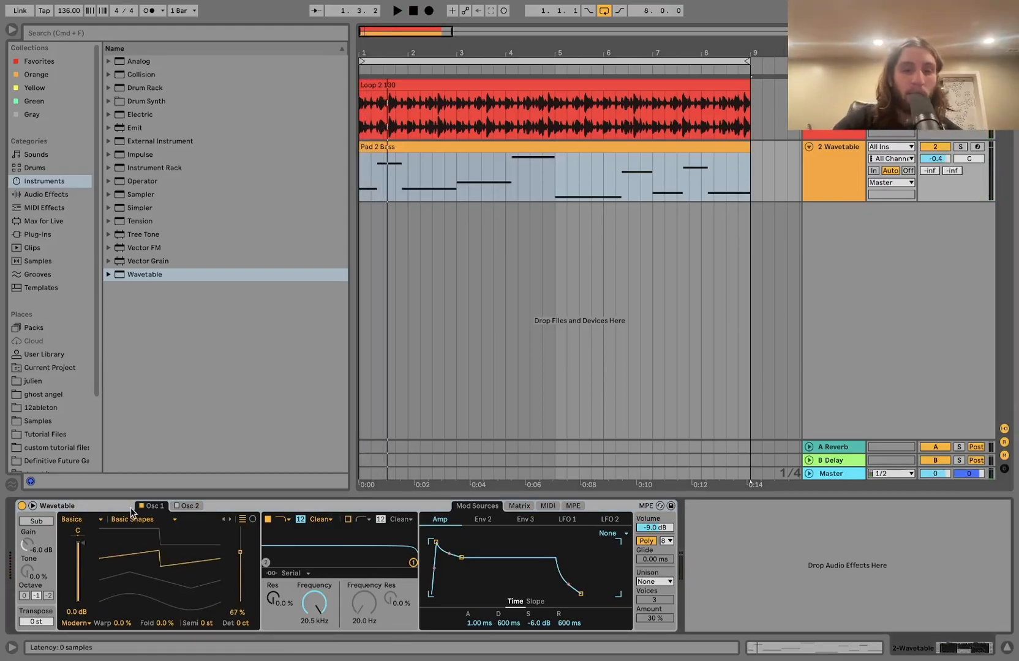
key("space")
Step: Turn on Osc 2 with the Ripped Sync wavetable from the Complex category and set its position to 26%
left_click(183, 509)
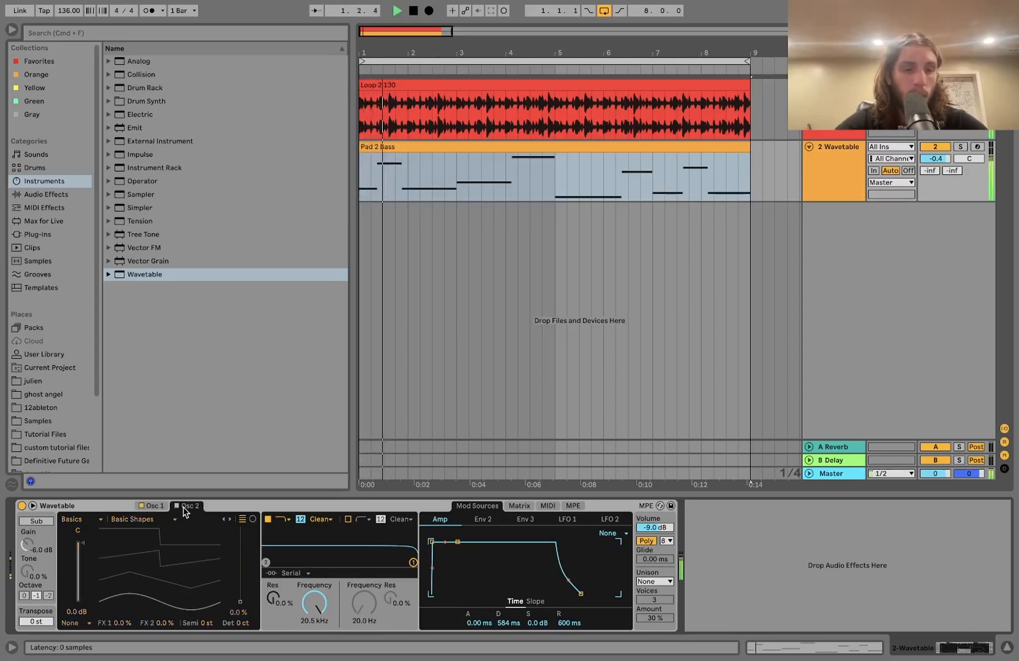
left_click(80, 519)
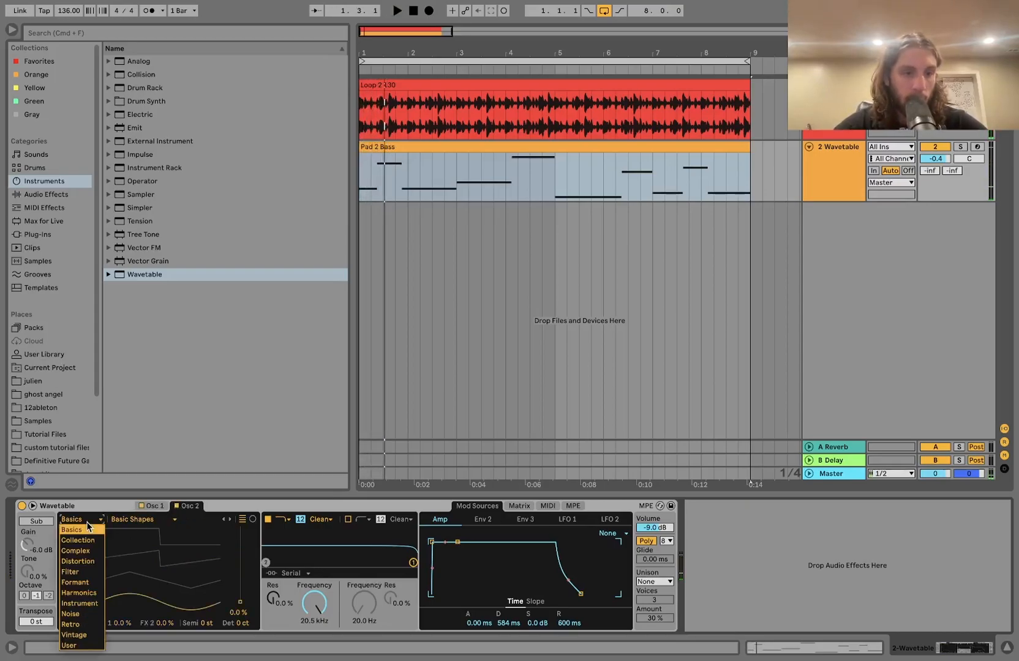
left_click(78, 551)
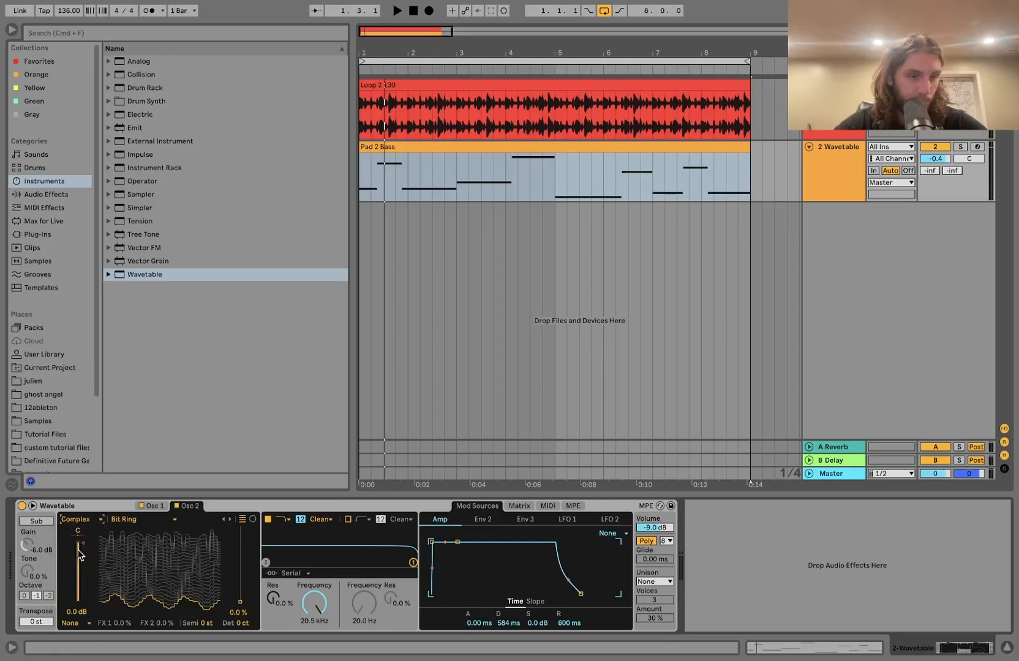
left_click(130, 525)
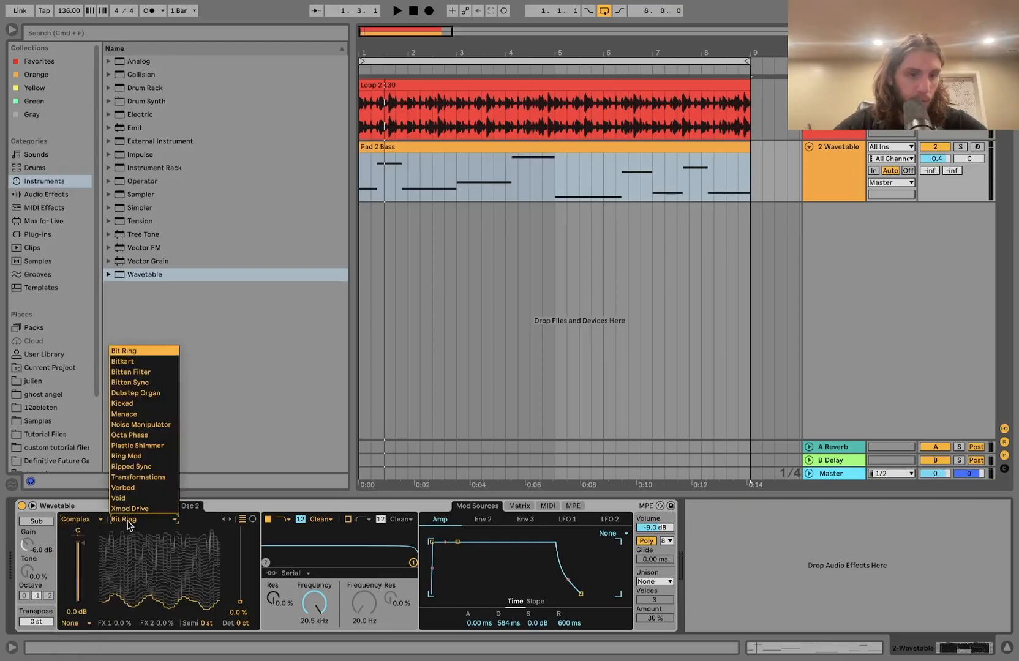
left_click(148, 472)
key("space")
left_click_drag(112, 582, 112, 591)
Step: Modulate the Osc 2 position with LFO 1 by an amount of -61 in the modulation matrix
left_click(515, 507)
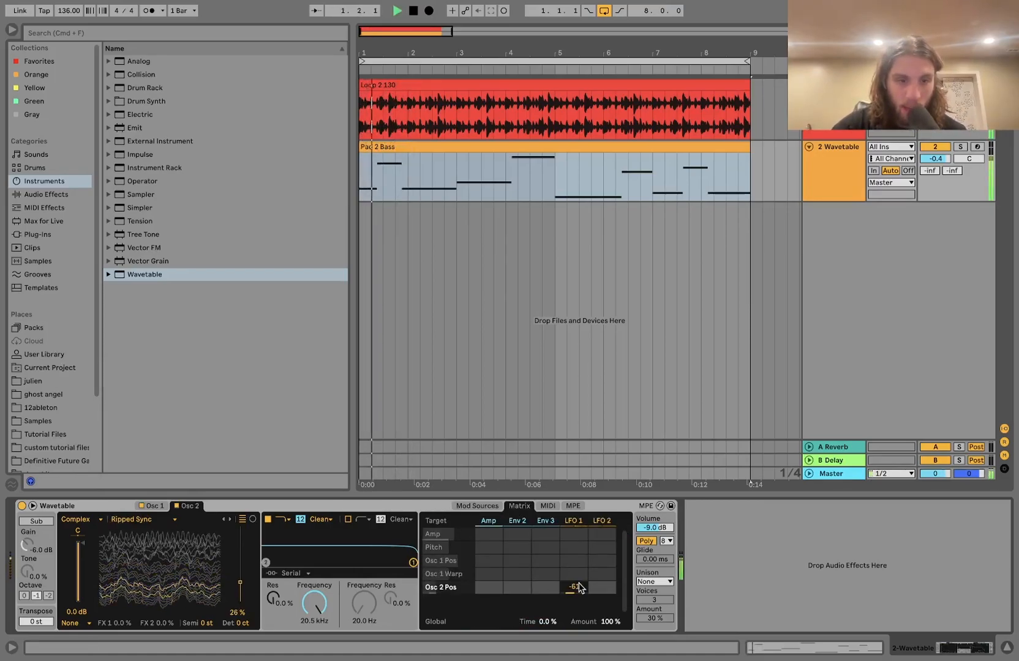
left_click(155, 505)
key("space")
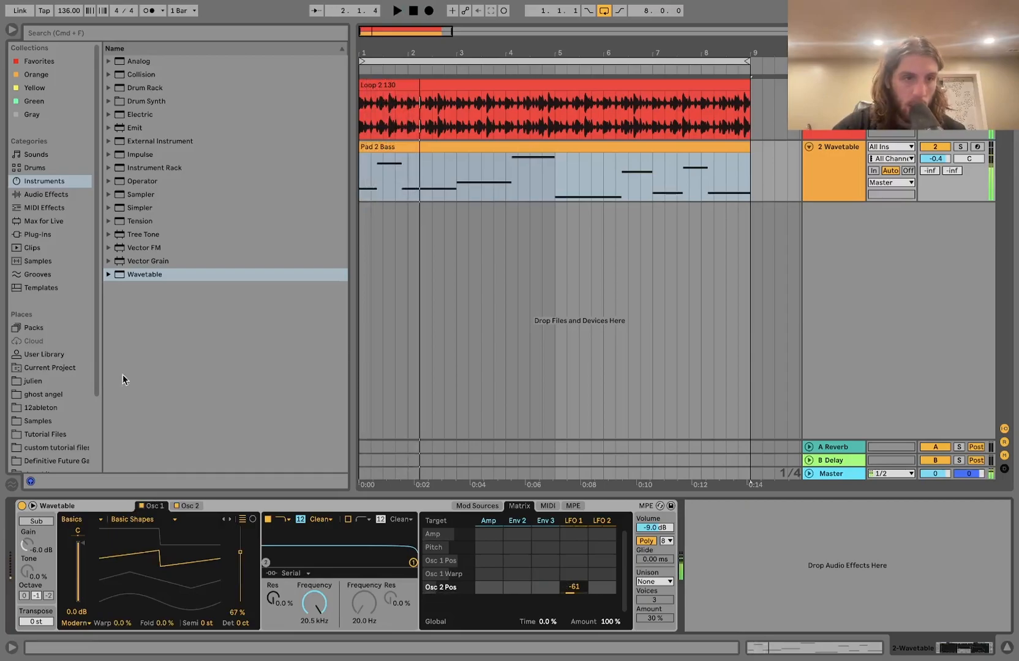
Step: Add the -12 preset of the Pitch MIDI effect before Wavetable and play the bass
left_click(50, 207)
left_click(107, 195)
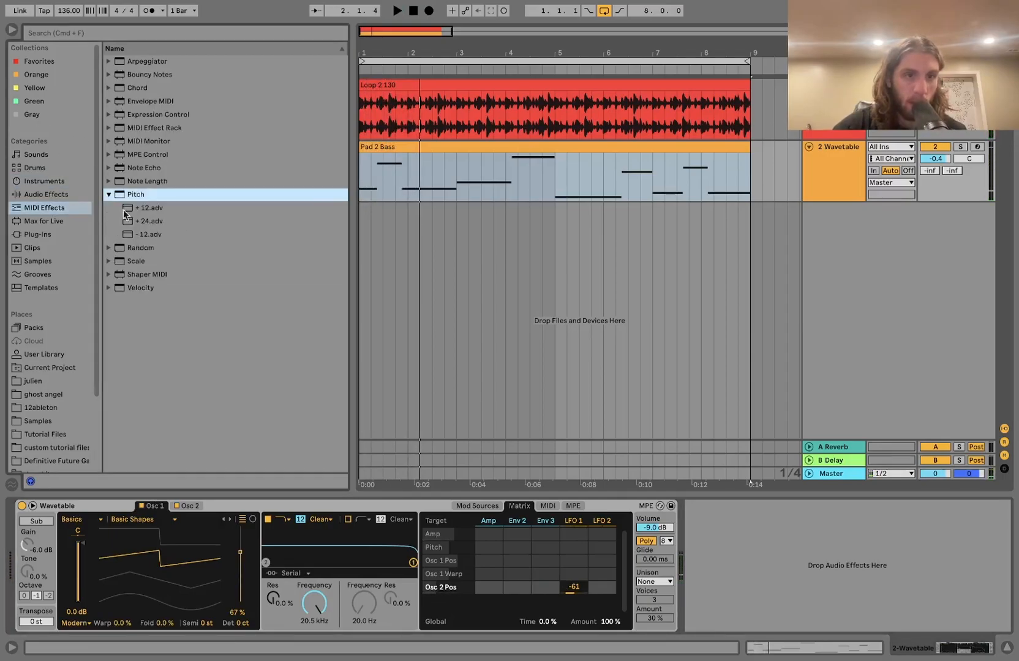
left_click(139, 236)
double_click(139, 235)
key("space")
Step: Set filter 1's frequency to 110 Hz, LFO 1's amount on Osc 2 Pos to -34, and Osc 1's detune to 22 ct
left_click_drag(374, 602, 386, 613)
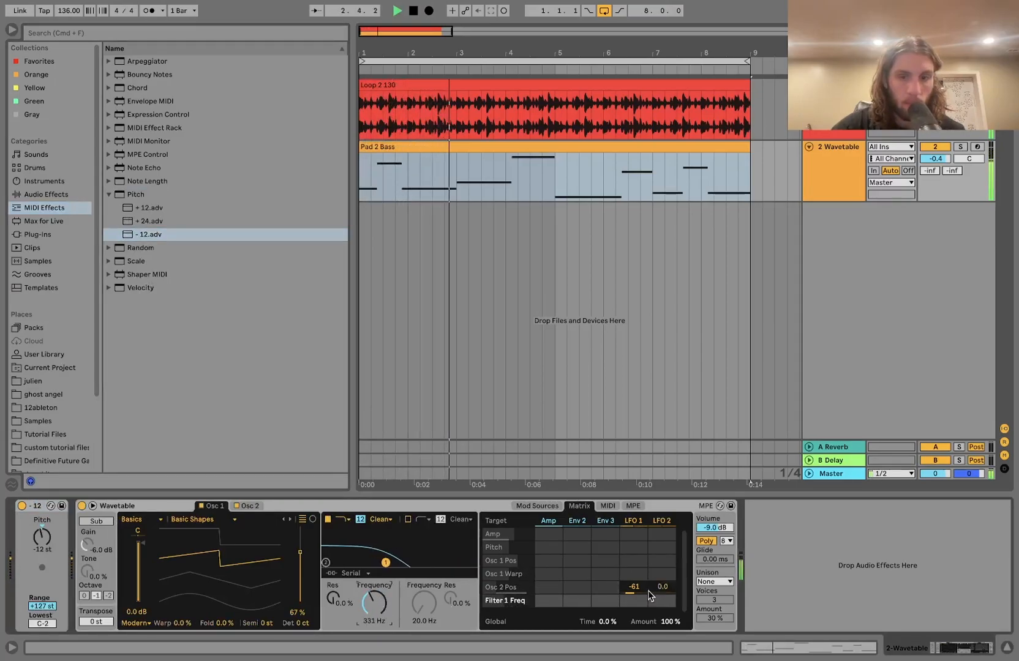
left_click_drag(634, 587, 634, 576)
left_click_drag(381, 605, 381, 616)
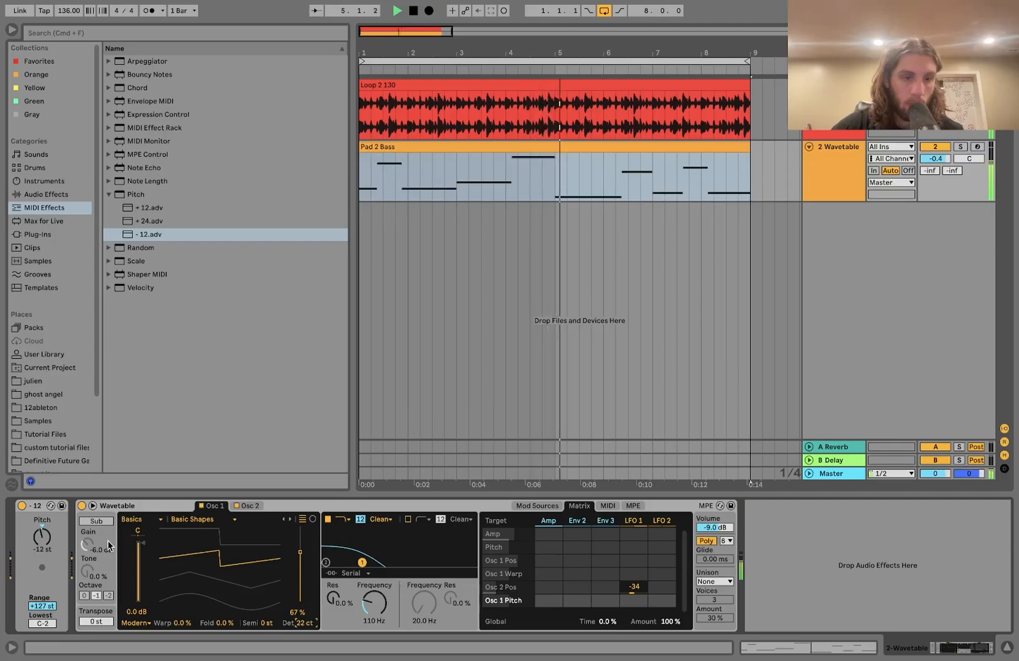
Step: Enable Wavetable's sub oscillator with a tone of 63% and its octave set to 0
left_click(96, 521)
left_click_drag(87, 571, 87, 525)
left_click(84, 595)
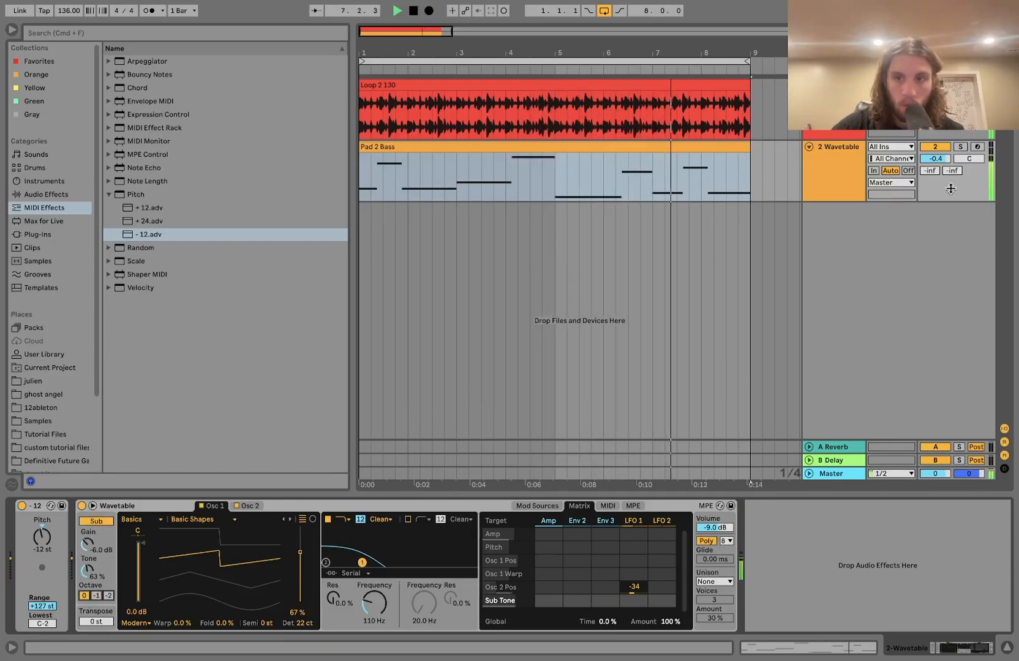
Step: Set Wavetable's output volume to -2.3 dB and filter 1's frequency to 296 Hz
left_click_drag(714, 527, 714, 508)
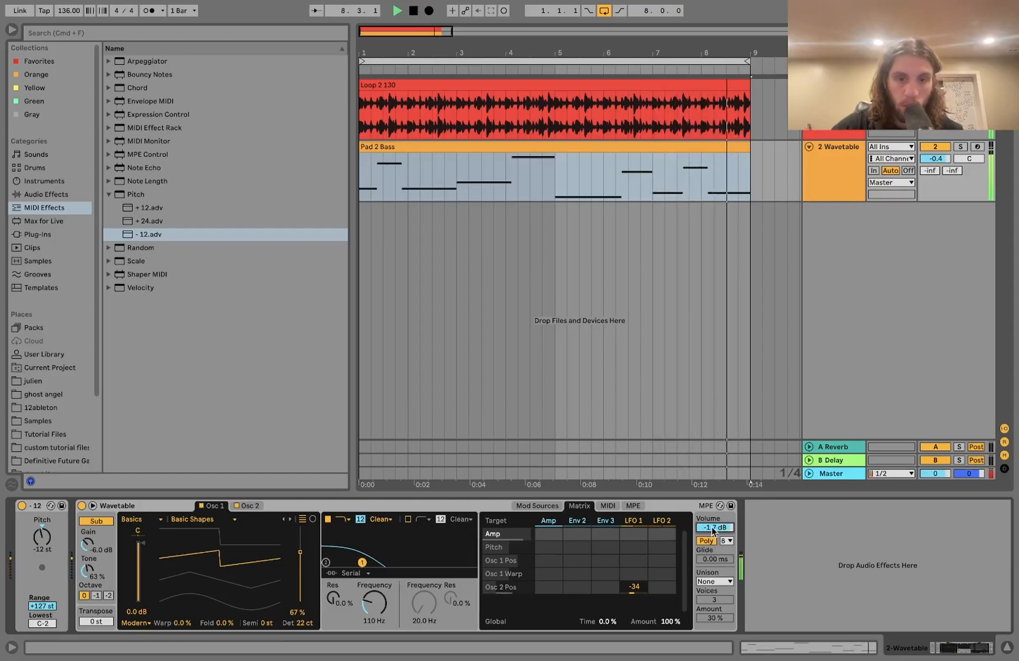
left_click_drag(365, 606, 365, 588)
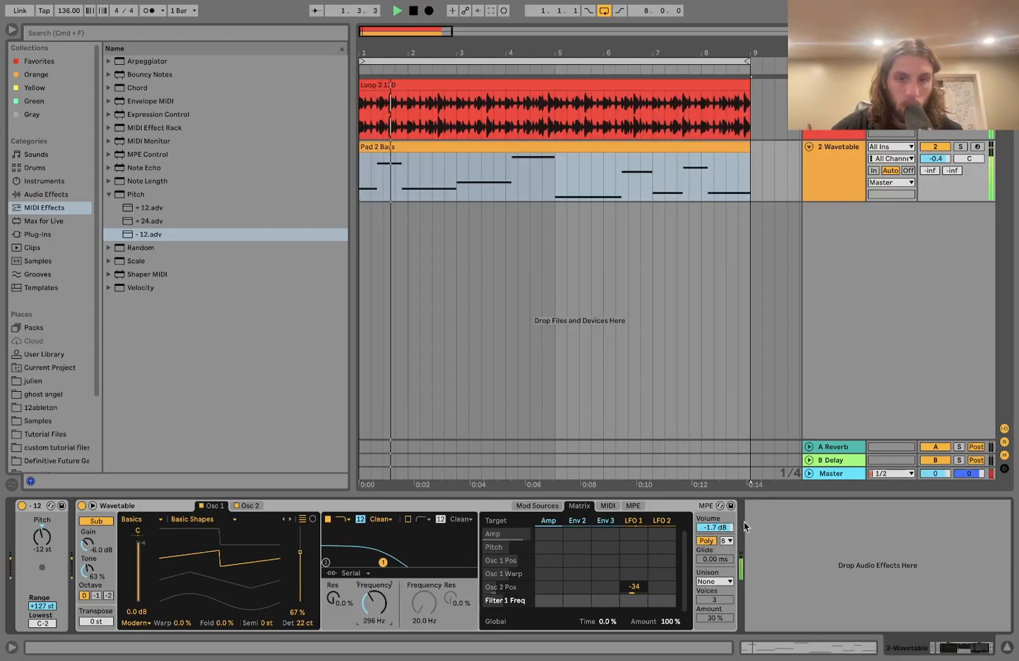
left_click_drag(722, 528, 722, 531)
Step: Switch Osc 2 to the Void wavetable at position 47% and set LFO 1's amount on Osc 2 Pos to -19
left_click(248, 506)
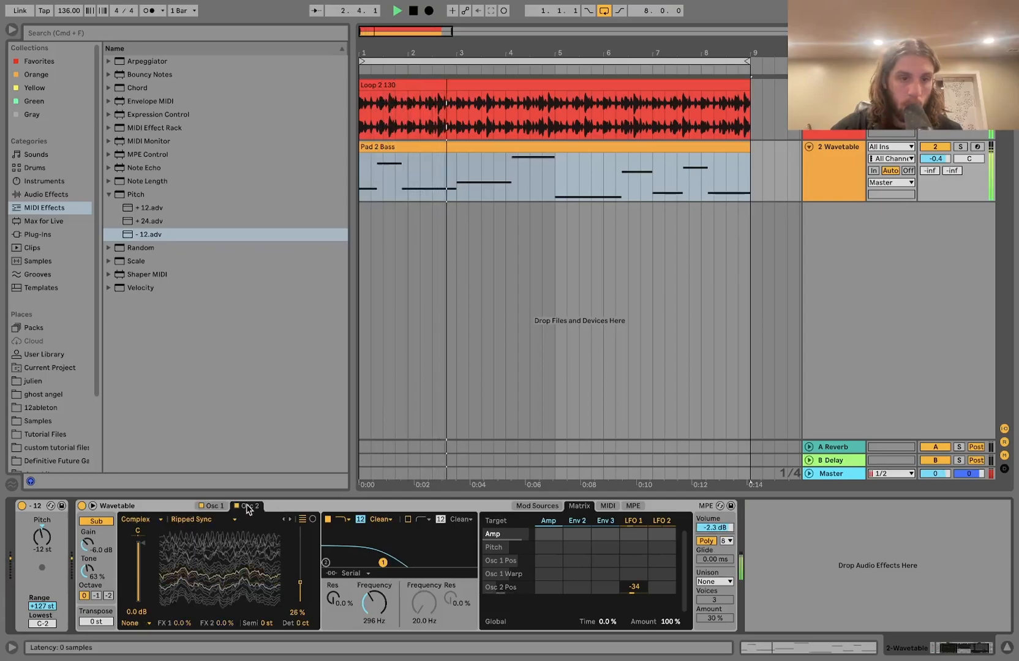
left_click(257, 623)
left_click(290, 519)
left_click(290, 519)
left_click(291, 520)
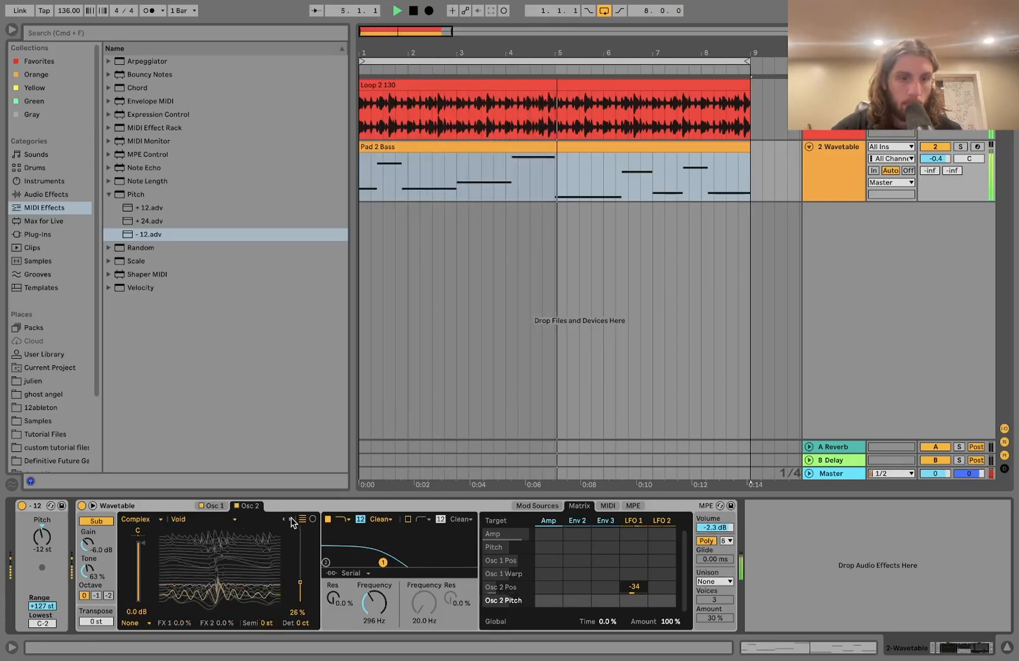
left_click_drag(230, 575, 230, 559)
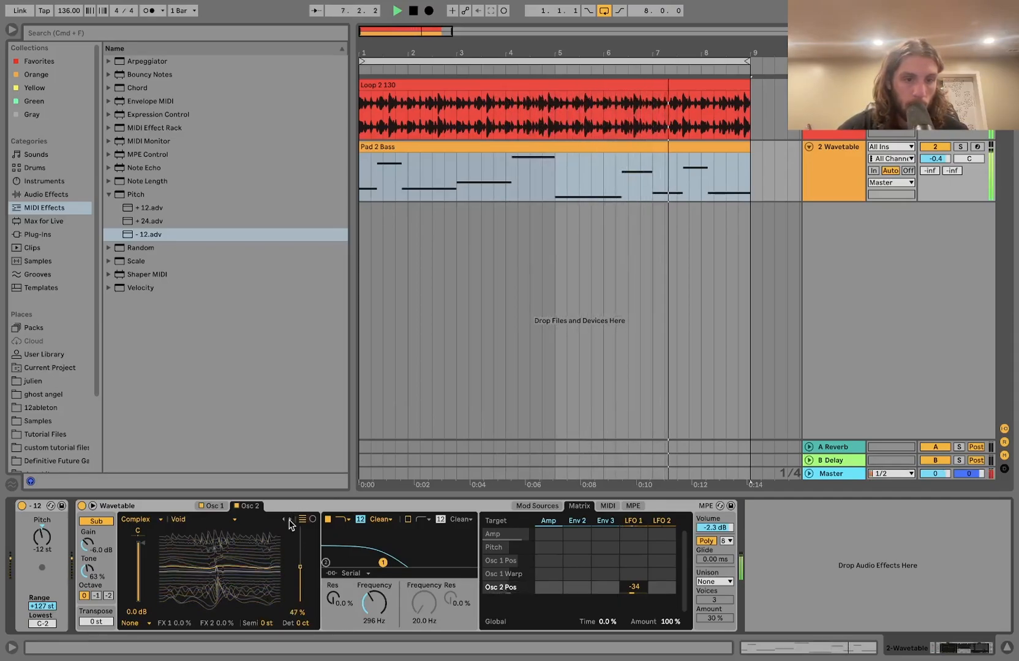
left_click_drag(637, 595, 638, 596)
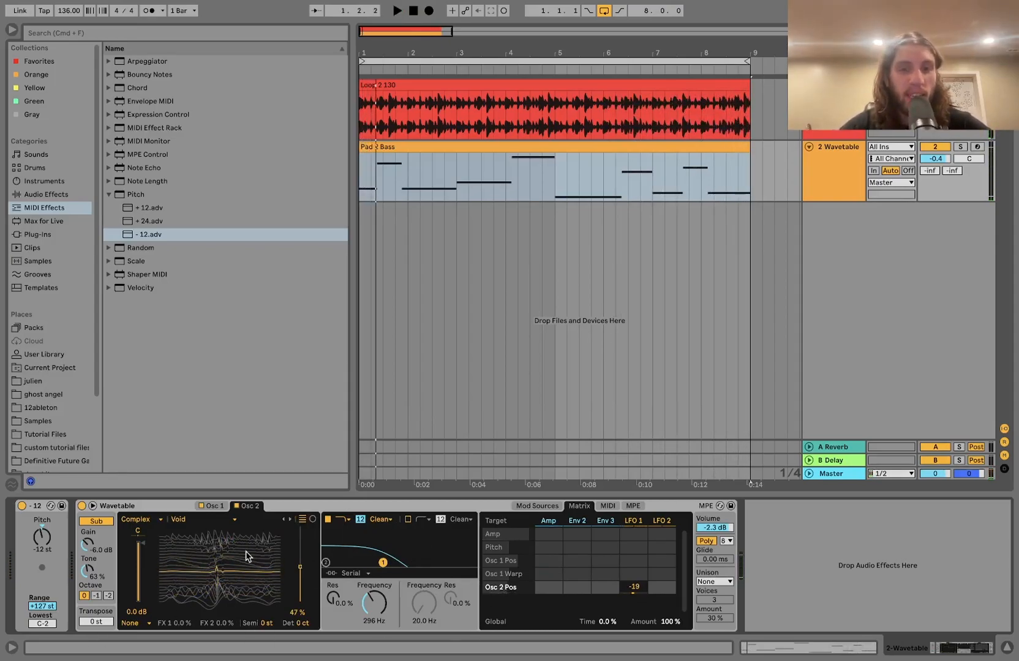
Step: Raise filter 1's frequency to 5.78 kHz, set the track volume to -1.2 dB, and choose Classic unison
left_click_drag(376, 606, 376, 567)
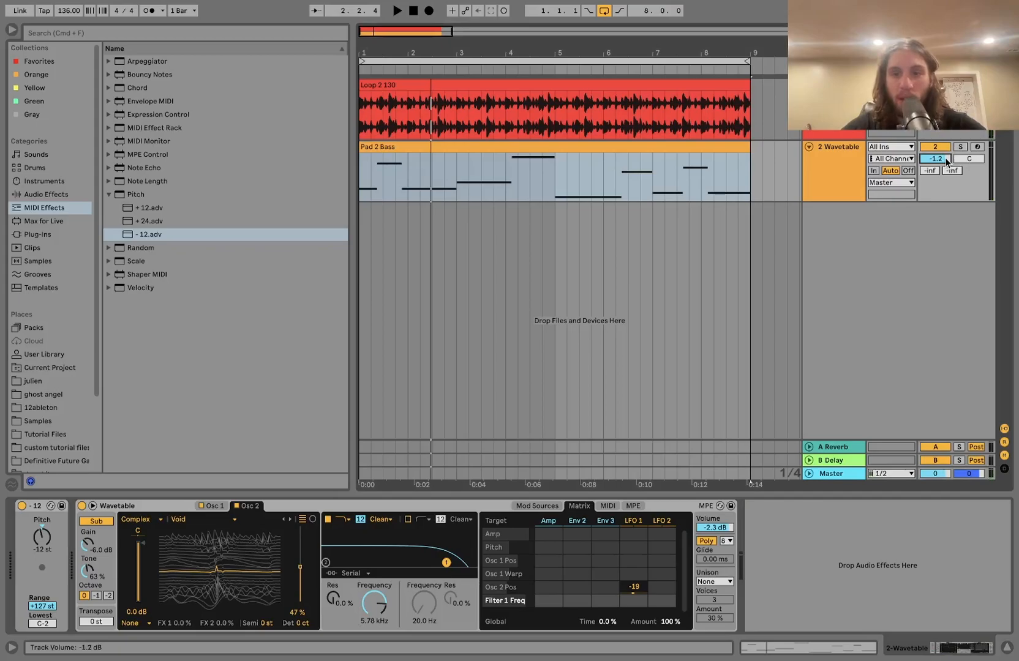
left_click(715, 582)
left_click(710, 519)
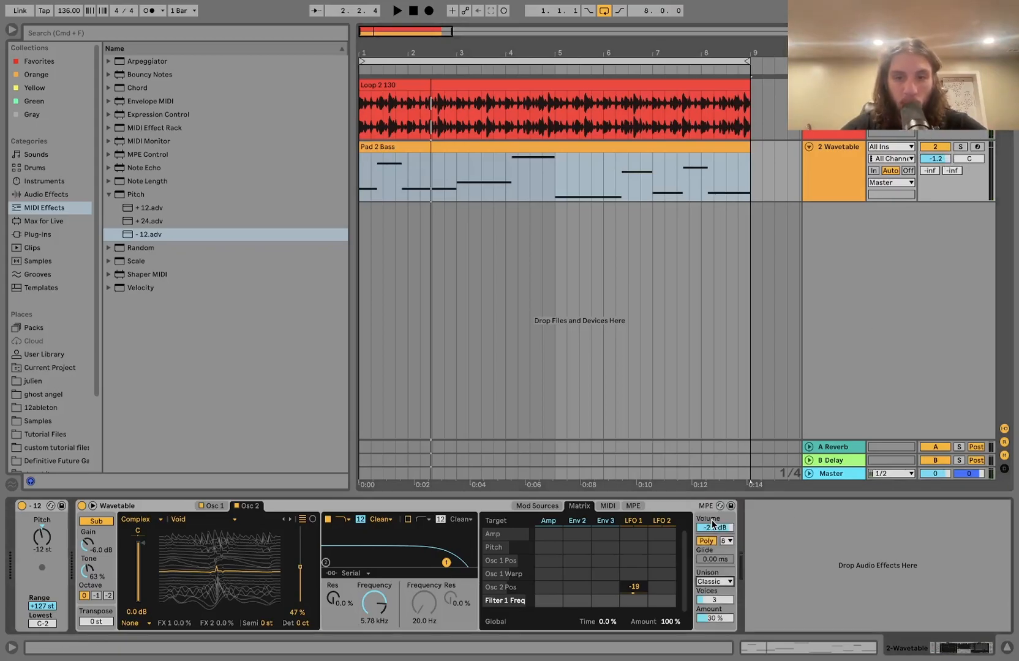
Step: Audition other Osc 2 wavetables during playback, choose DP Fold from the Distortion category, and set its position to 0%
key("space")
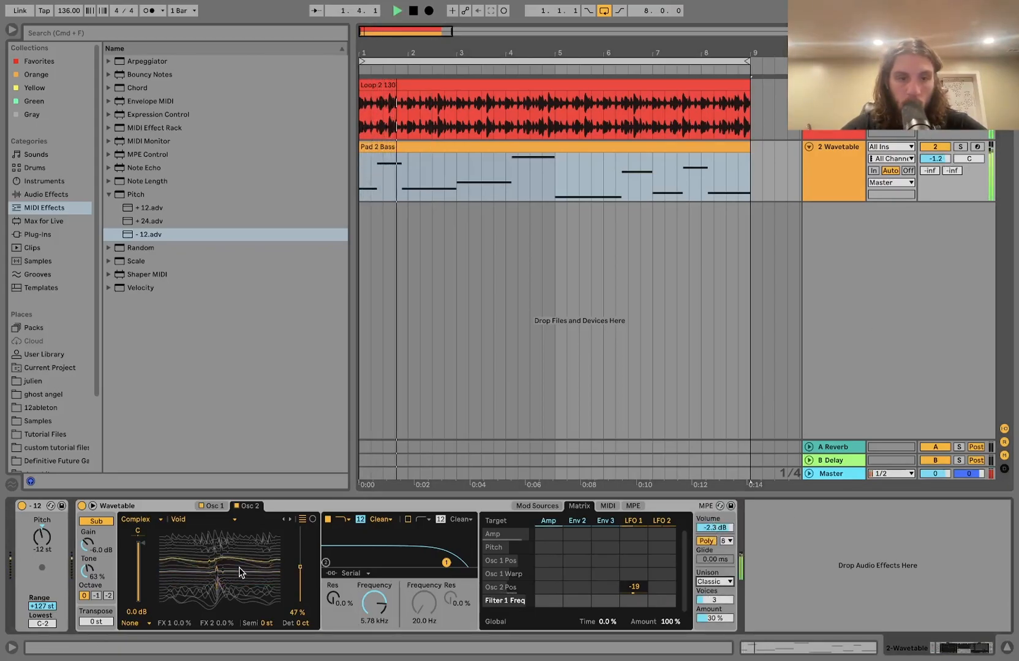
left_click(289, 519)
left_click(290, 519)
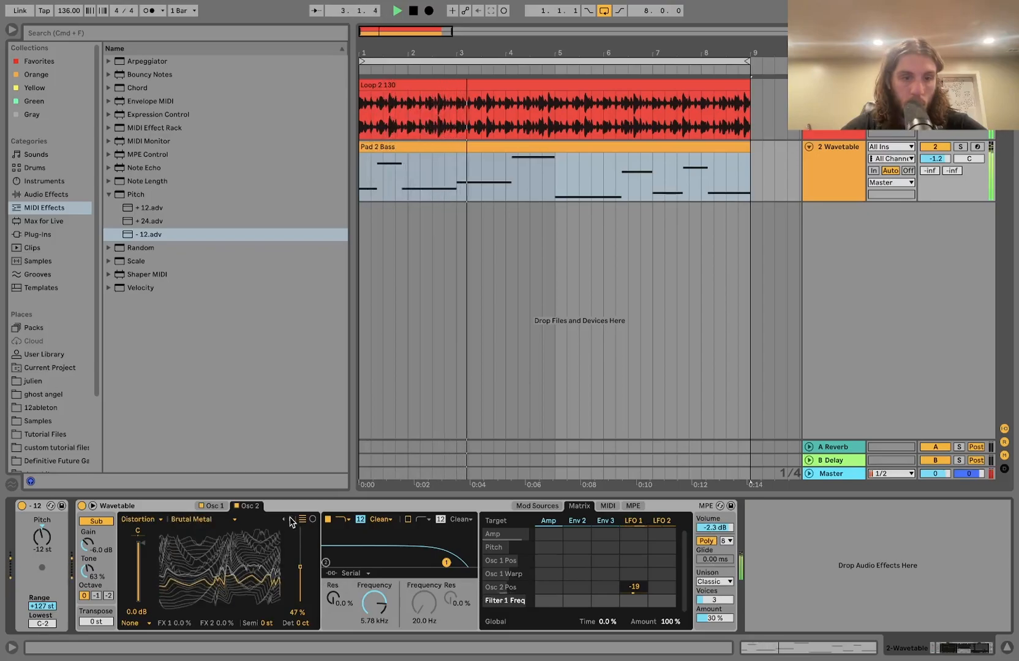
left_click(289, 519)
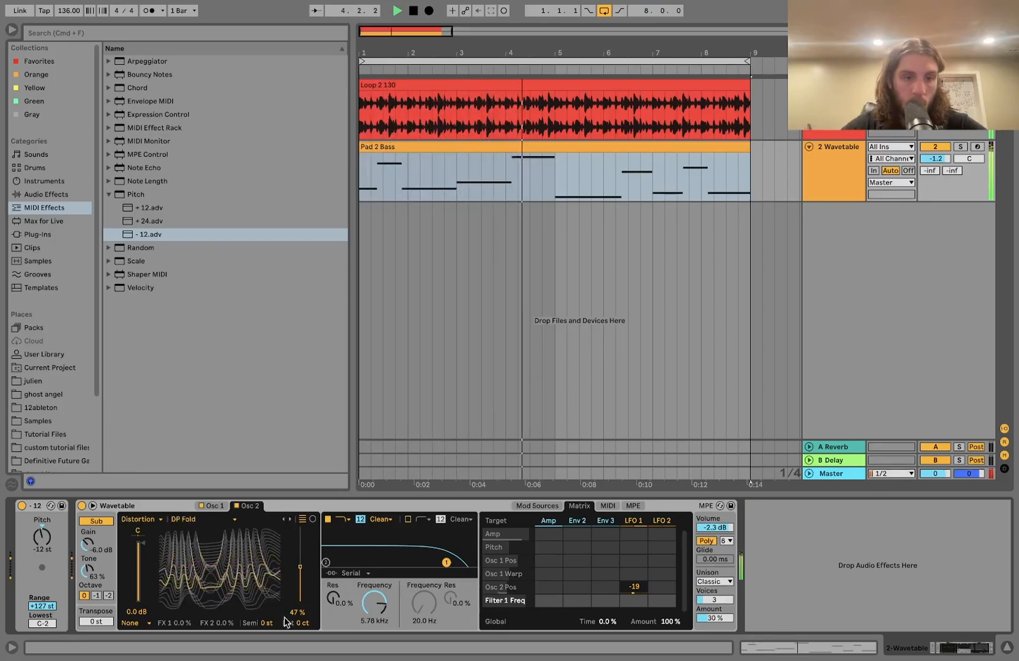
left_click_drag(173, 574, 173, 611)
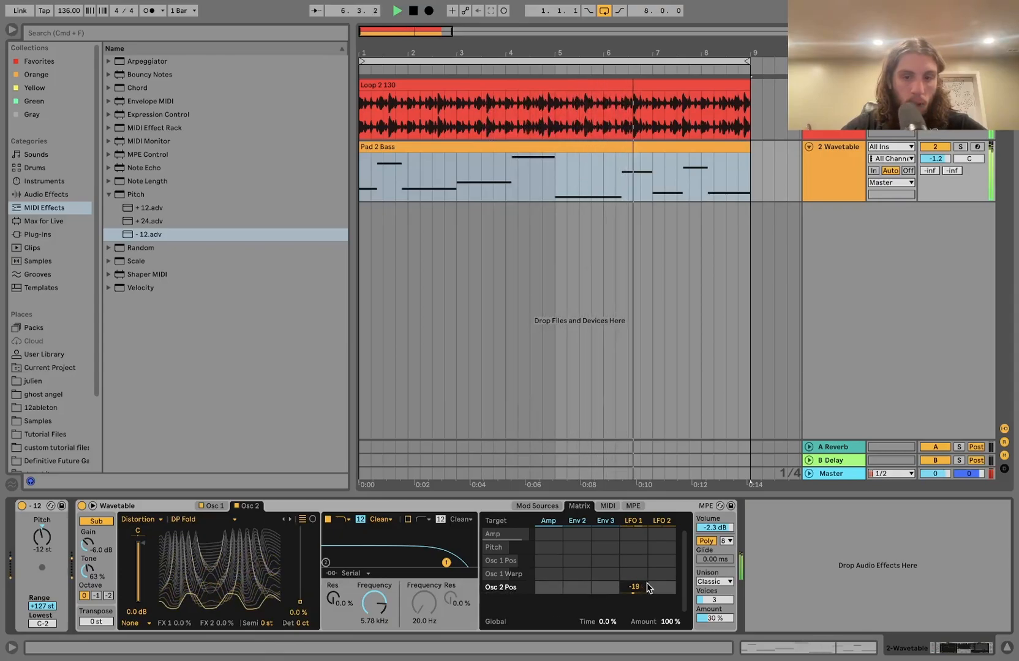
left_click(383, 509)
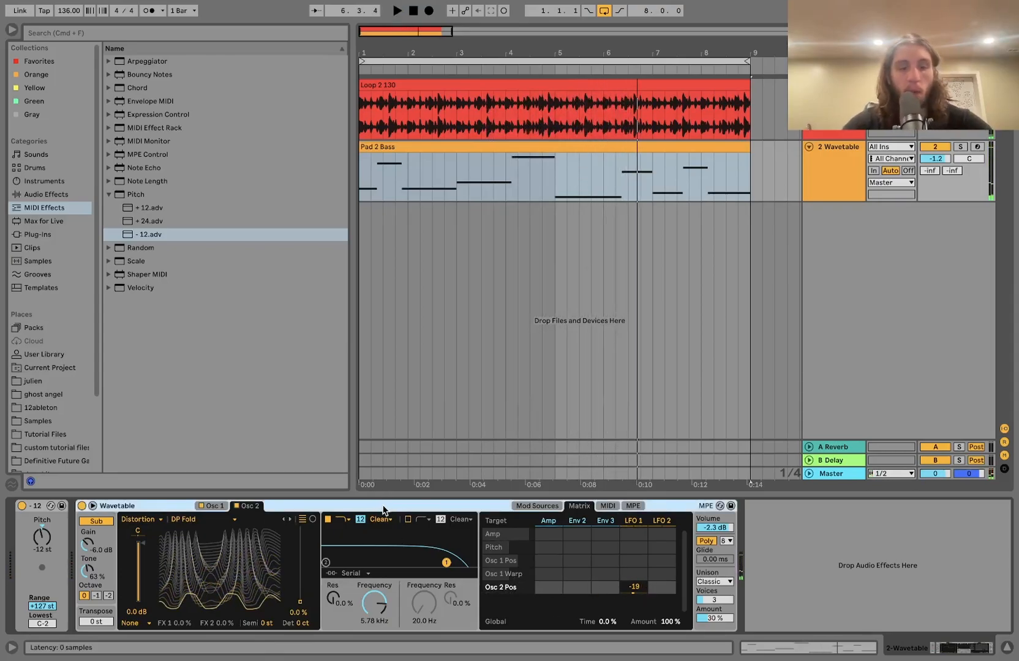
Step: Group Wavetable into an Instrument Rack, show its chain list, and duplicate the Wavetable chain
key("super+g")
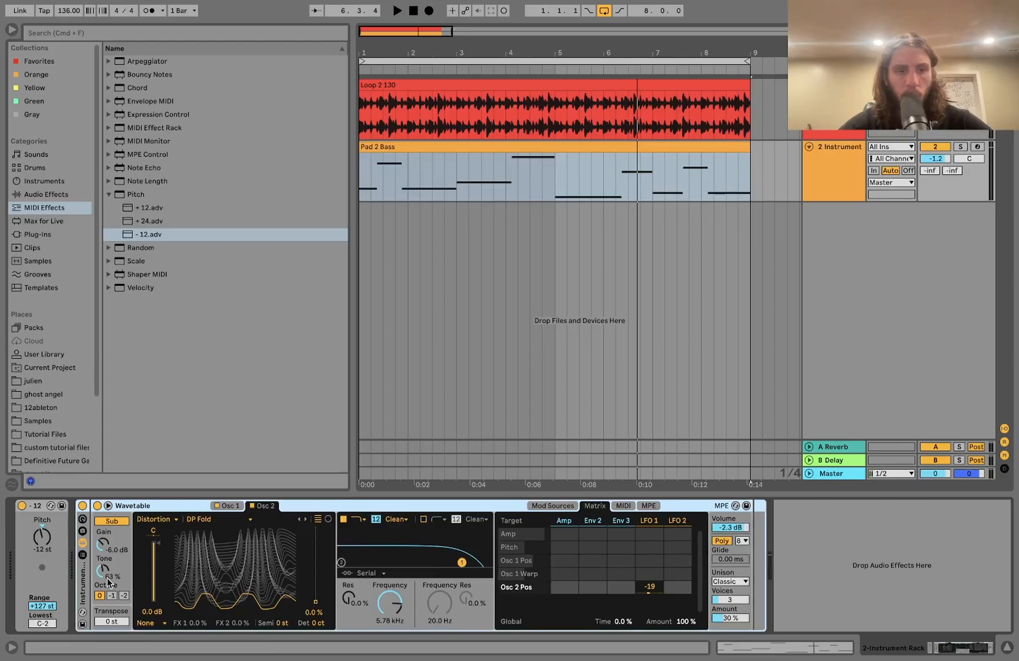
left_click(84, 554)
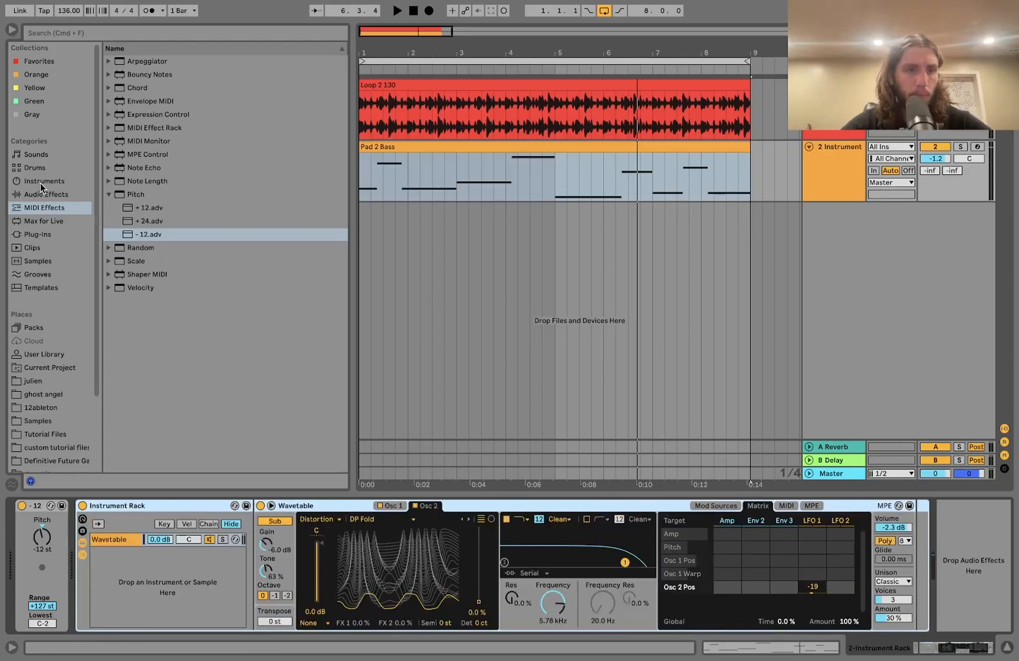
left_click(118, 538)
key("super+d")
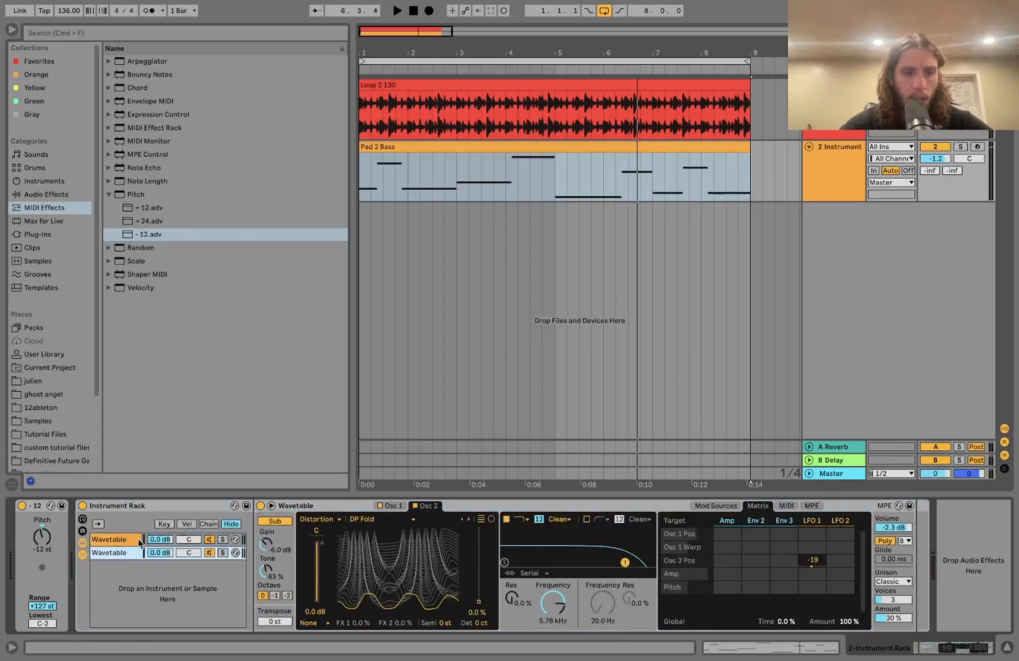
Step: Solo the duplicated Wavetable chain, set its unison to None, and turn off its Sub and Osc 2, leaving Osc 1 on
left_click(892, 582)
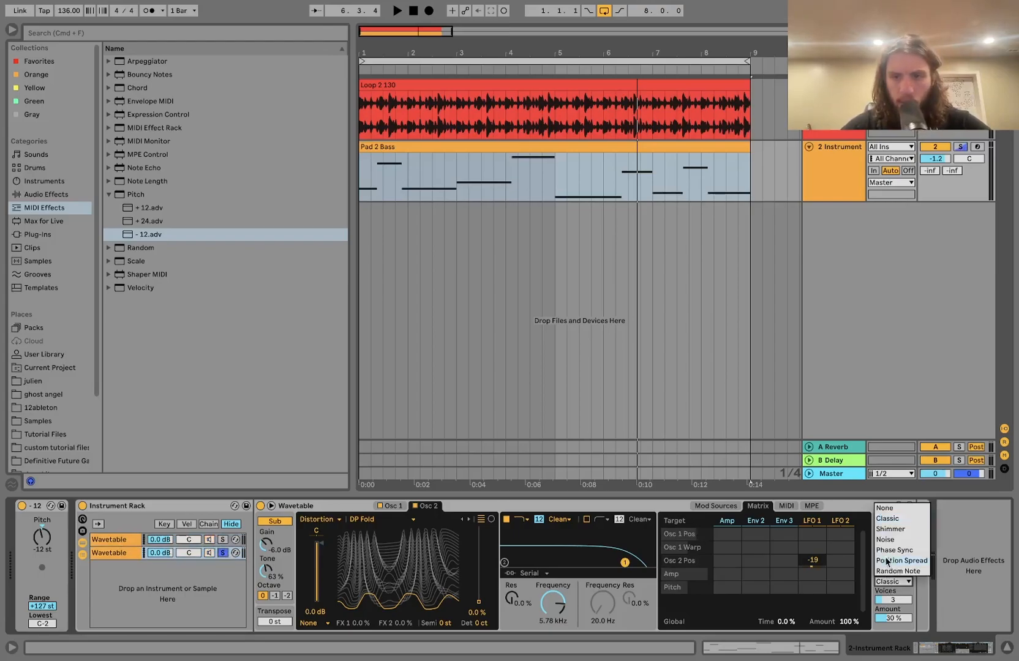
left_click(889, 509)
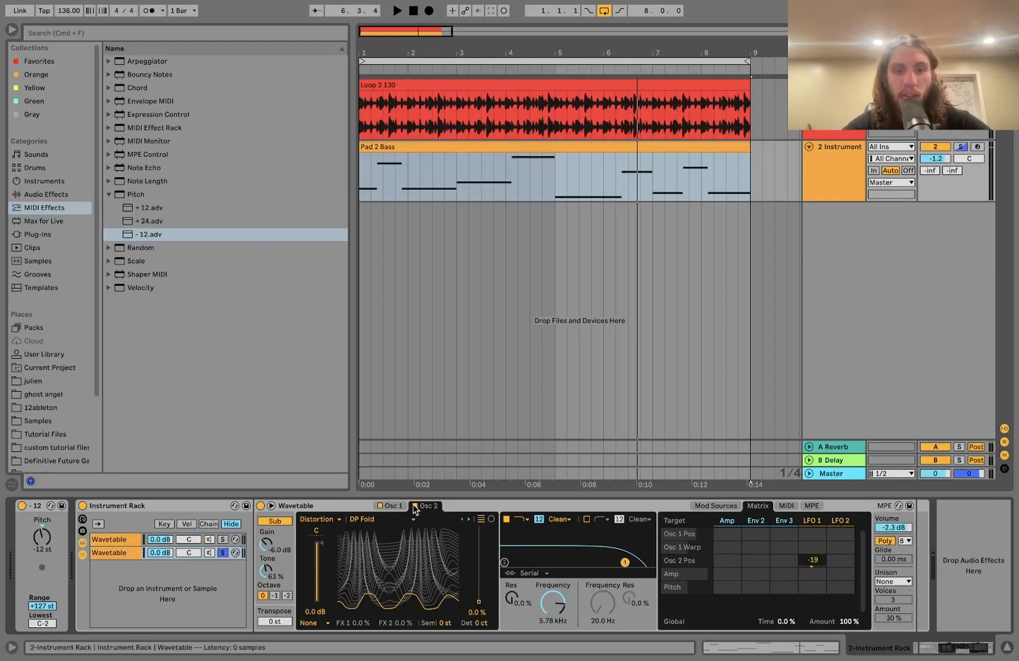
left_click(387, 509)
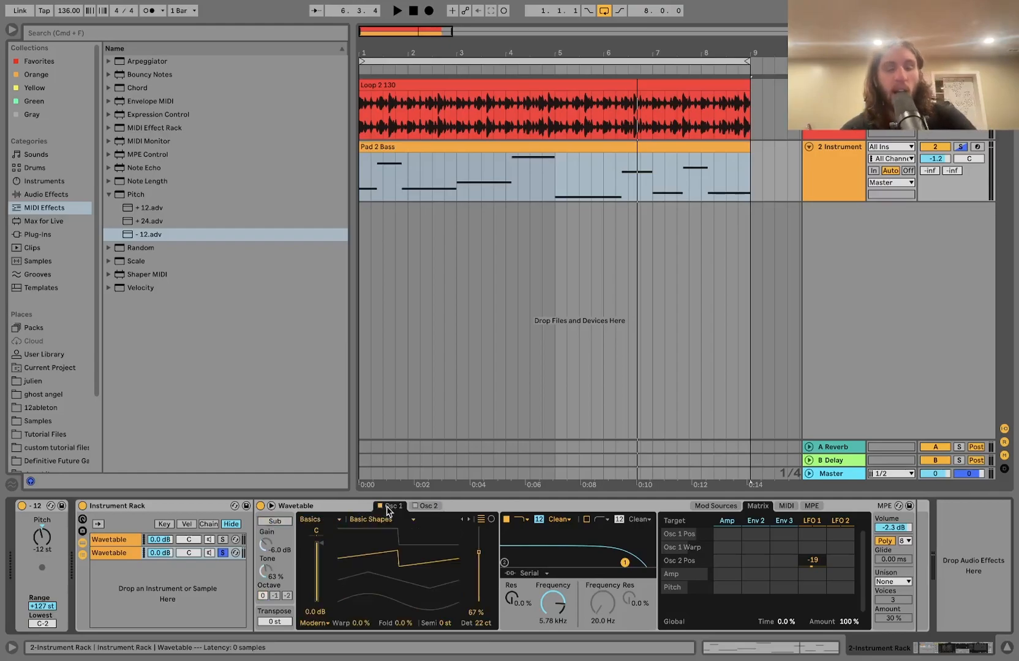
Step: Set the duplicate chain's Osc 1 detune to 0 ct and switch the Wavetables in both chains to Mono
key("space")
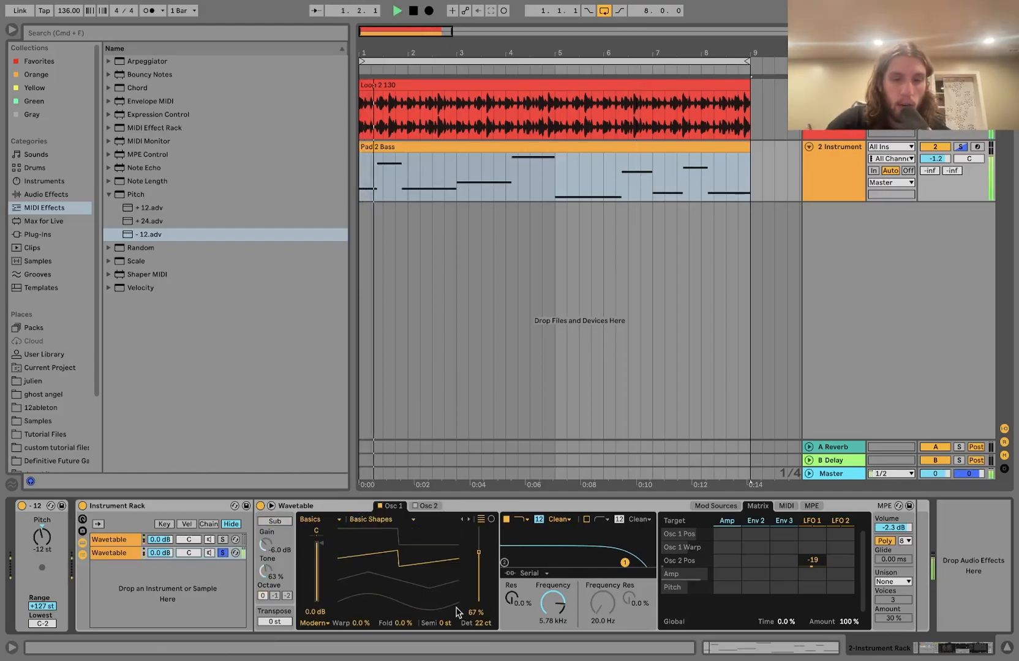
double_click(481, 620)
key("space")
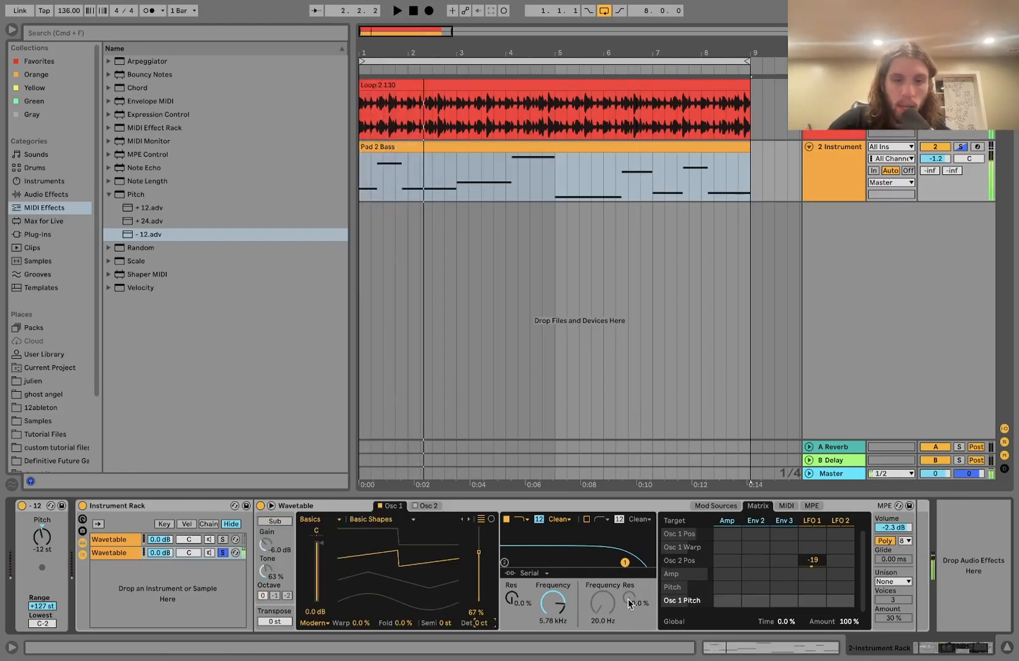
key("space")
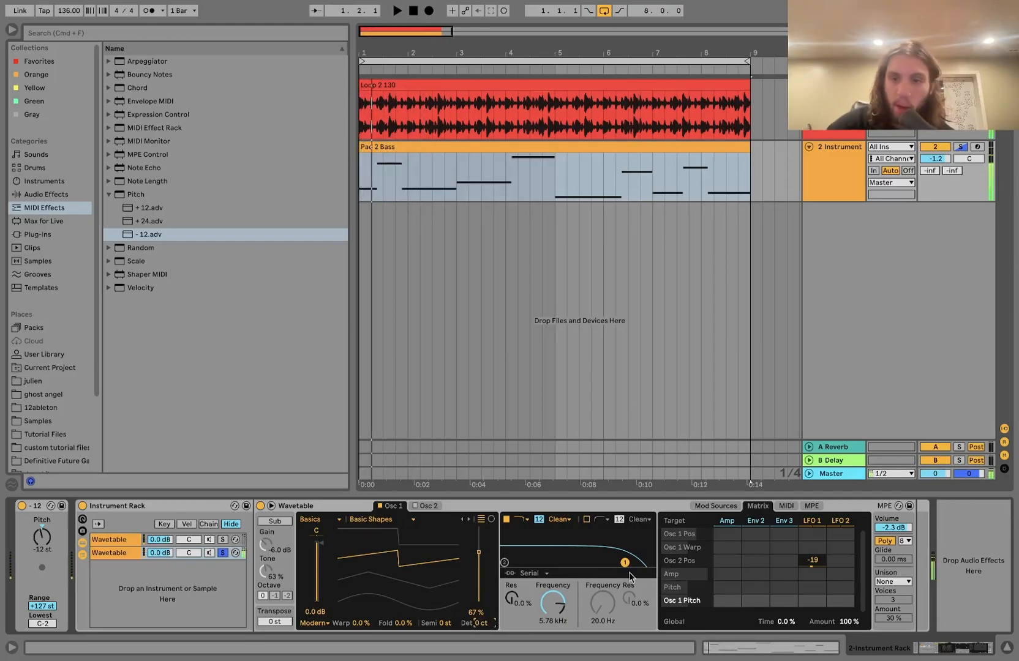
key("space")
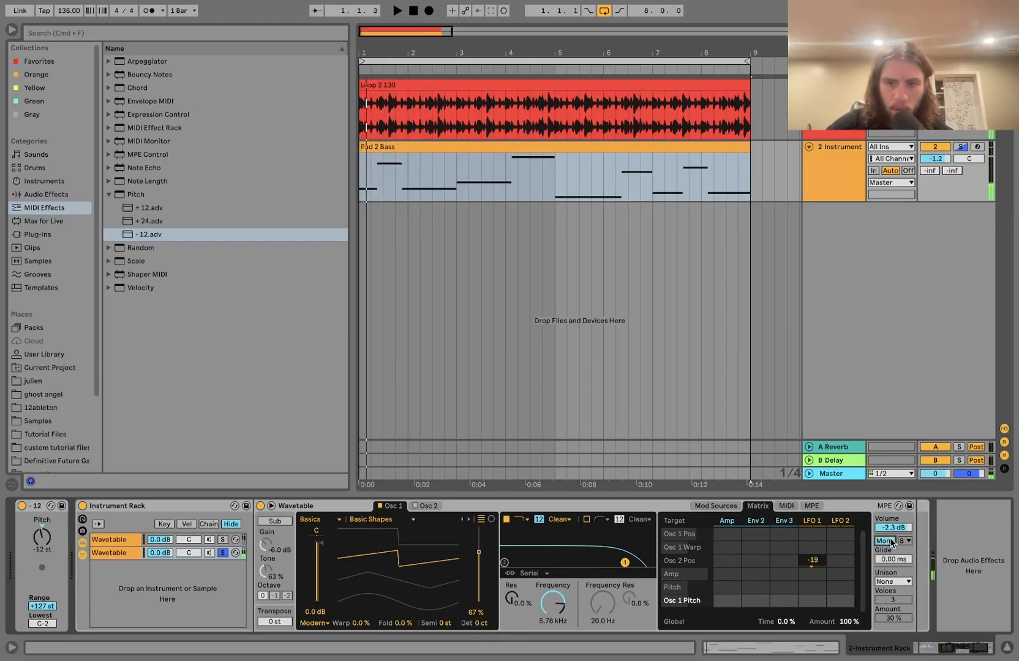
left_click(125, 538)
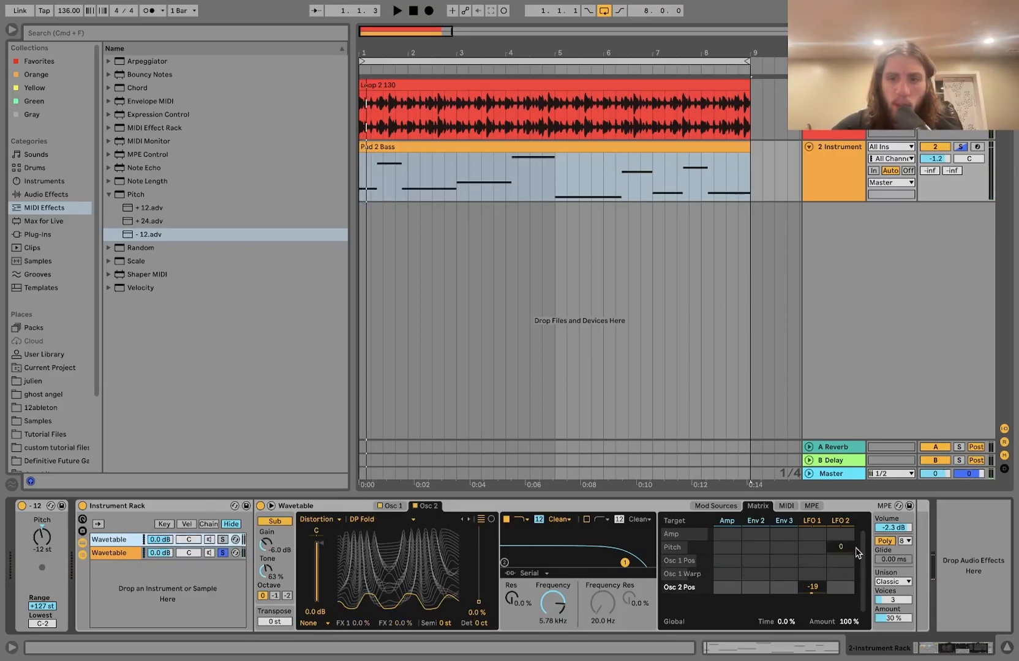
left_click(883, 542)
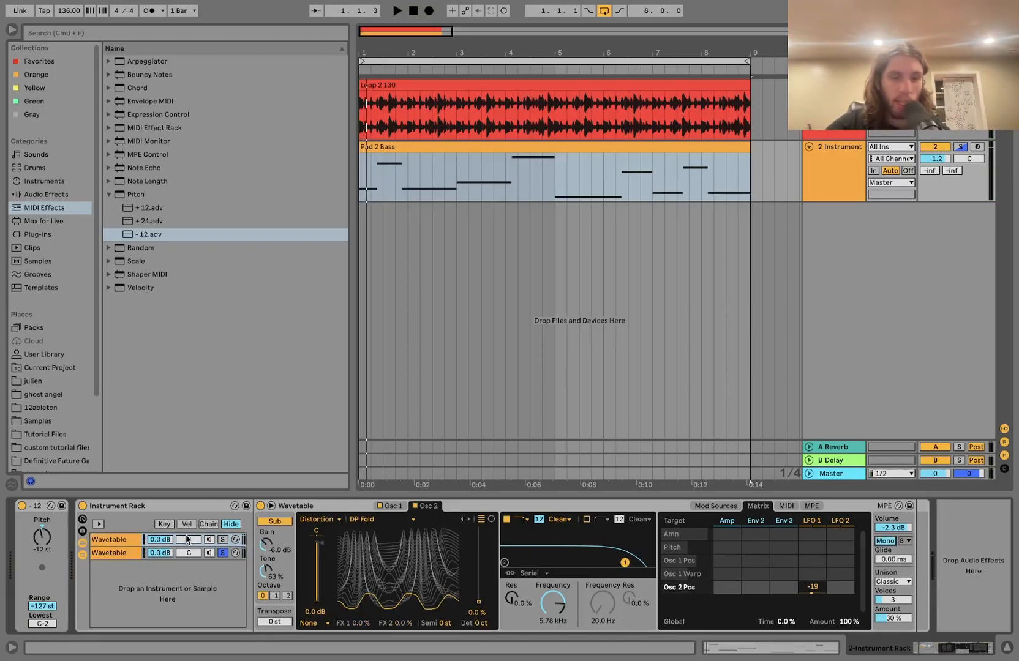
Step: Unsolo the second chain and set the chain volumes to -8.0 dB and -10.0 dB during playback
left_click(223, 554)
key("space")
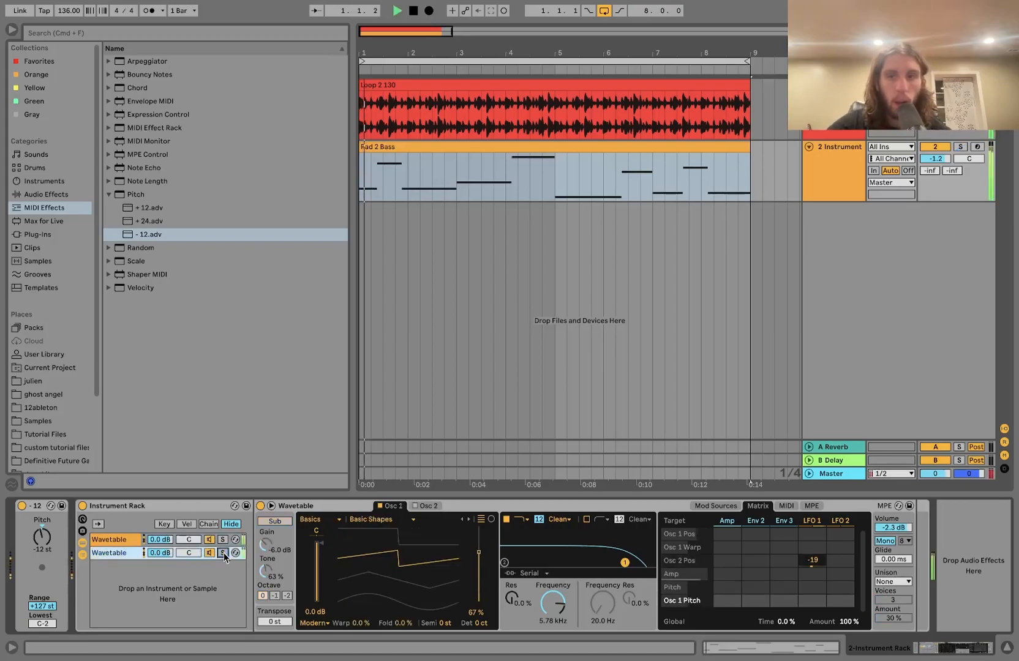
left_click_drag(158, 540, 158, 560)
Step: Add an Auto Filter after the Instrument Rack with a low-pass frequency of 190 Hz and resonance of 27%
left_click(45, 194)
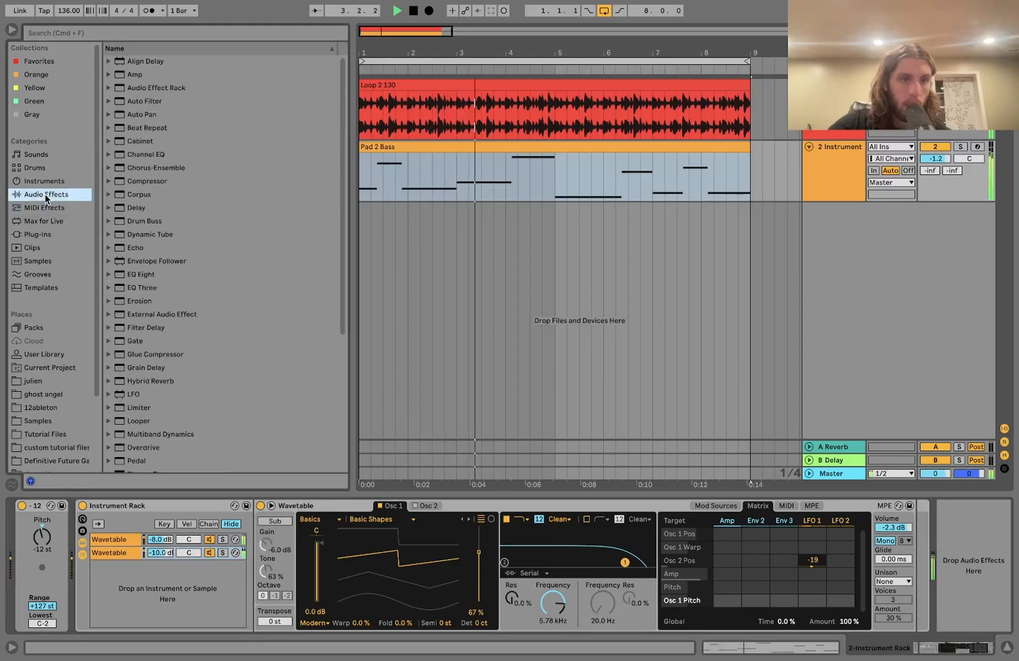
double_click(139, 101)
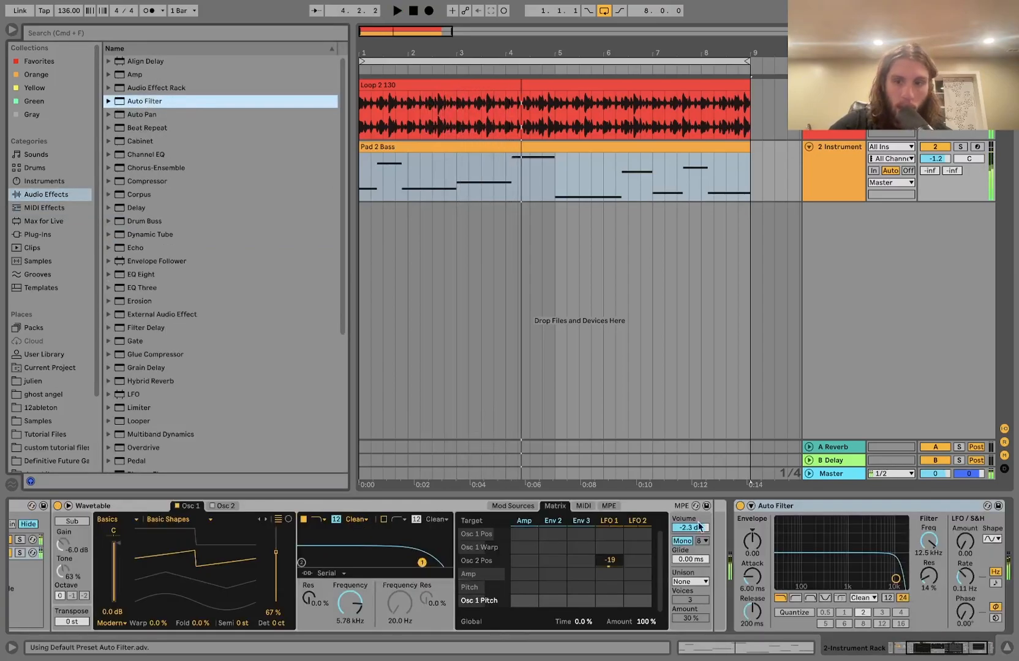
left_click_drag(895, 579, 816, 572)
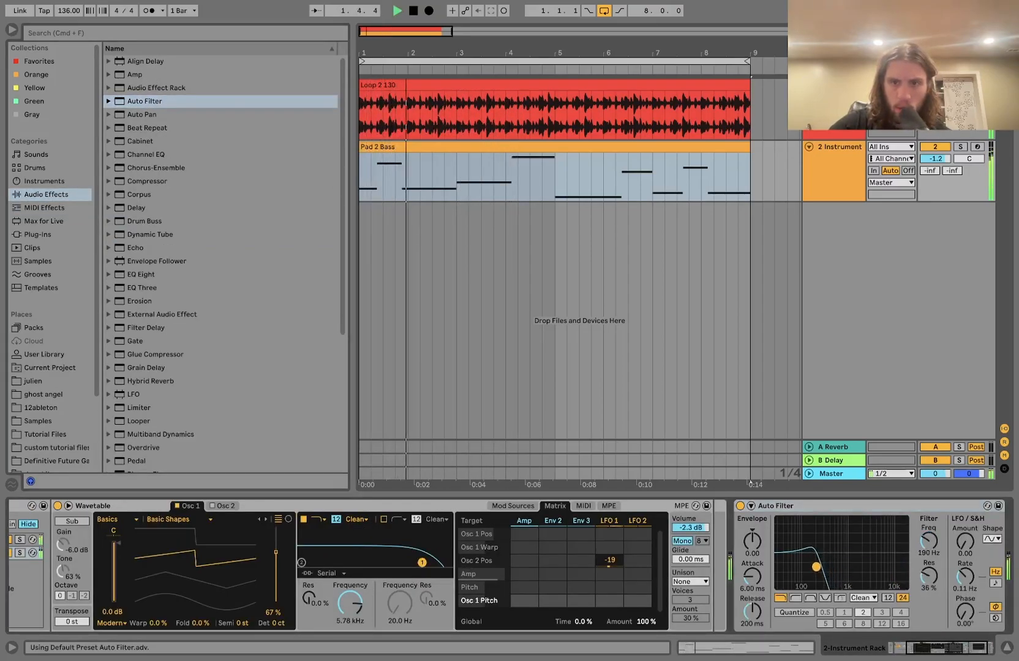
Step: Add an Amp with the Bass model, Dual output and 37.3% Dry/Wet, and lower the track volume to -3.7 dB
double_click(134, 74)
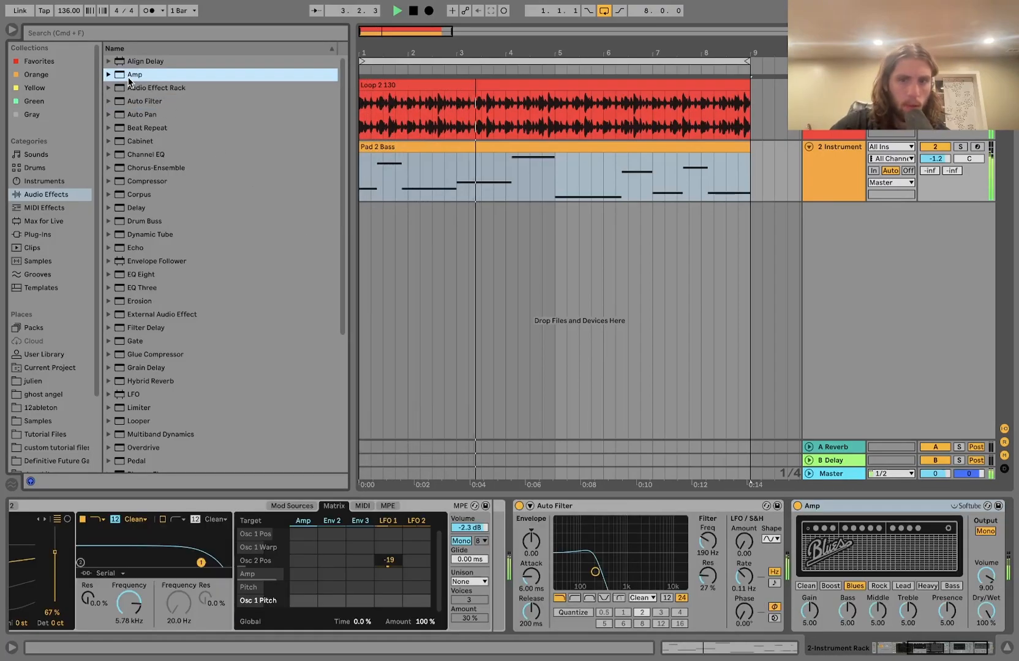
left_click(985, 531)
left_click(951, 586)
left_click_drag(986, 611, 986, 616)
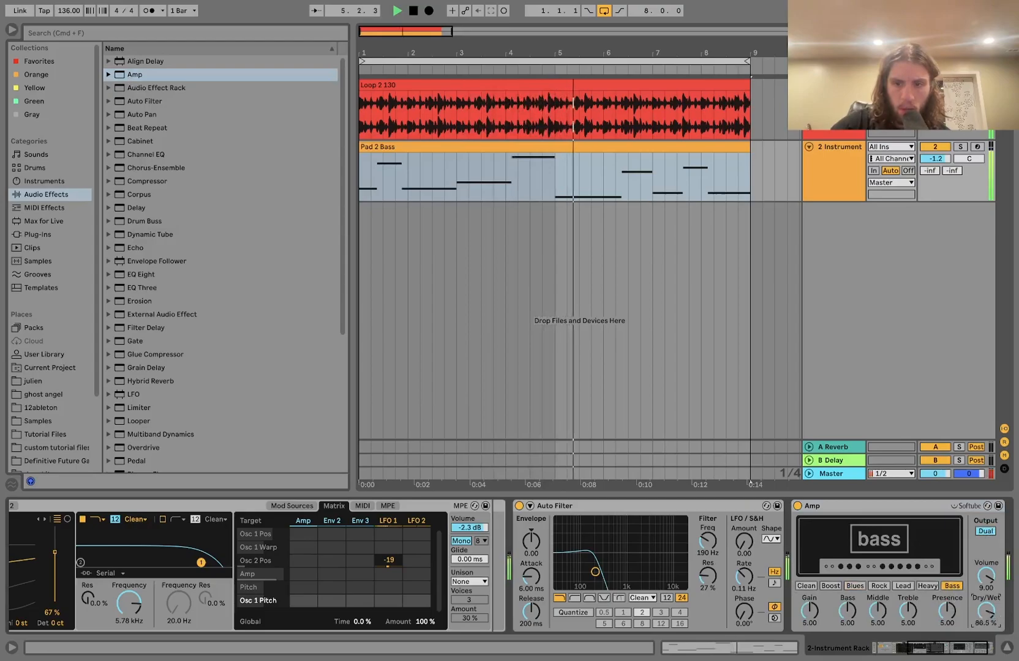
left_click_drag(949, 164, 950, 181)
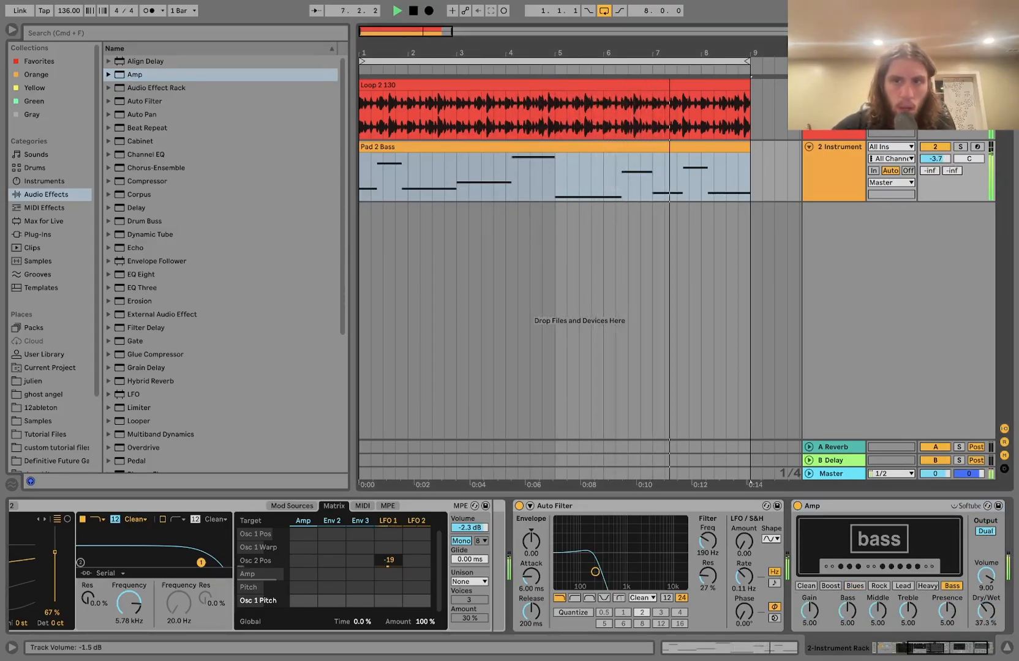
left_click(845, 155)
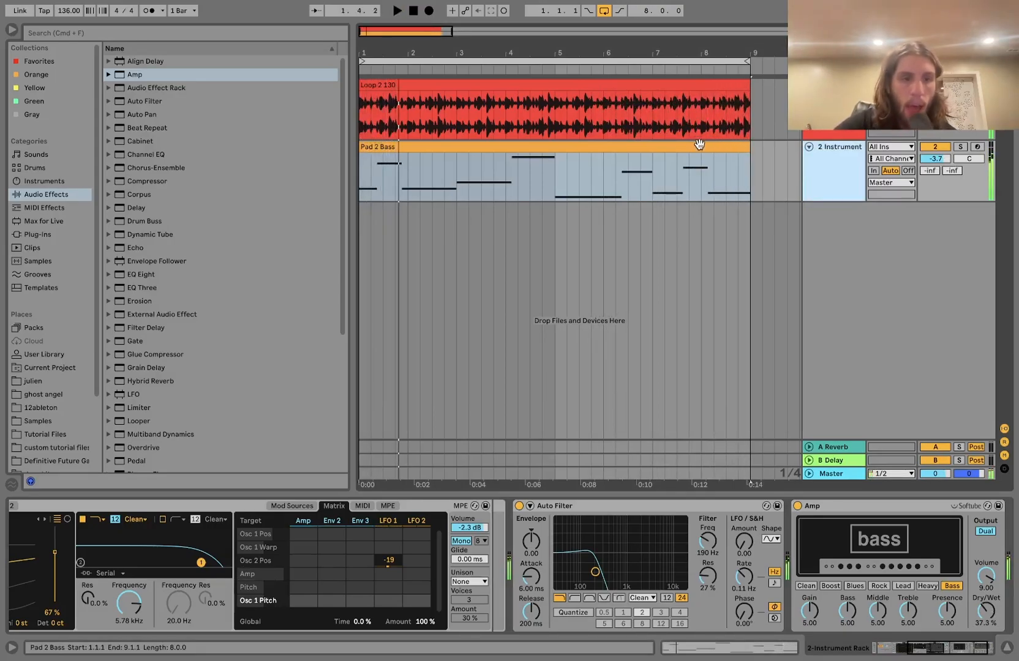
Step: Add a Utility after the Amp and enable Bass Mono at 219 Hz
scroll(159, 318, "down", 5)
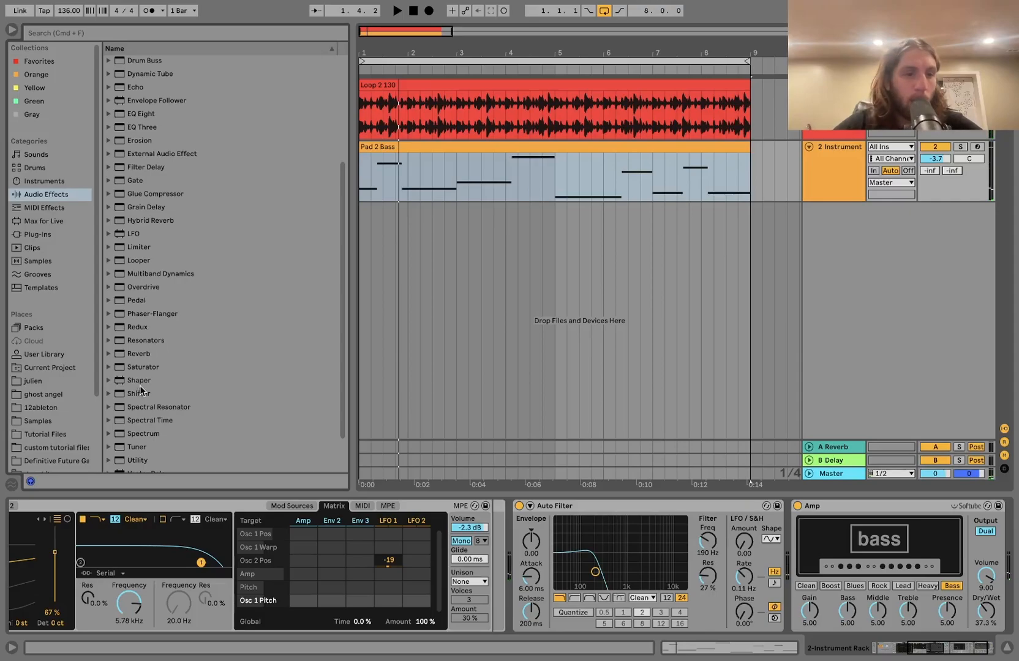
scroll(140, 385, "down", 2)
double_click(138, 412)
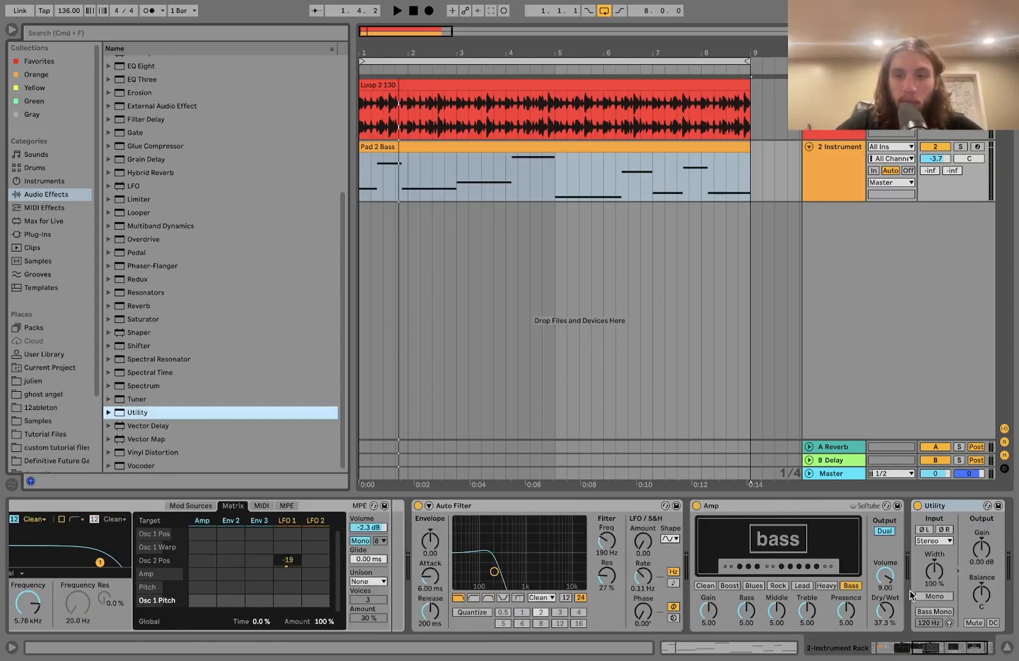
left_click(933, 611)
left_click_drag(932, 624, 932, 609)
key("space")
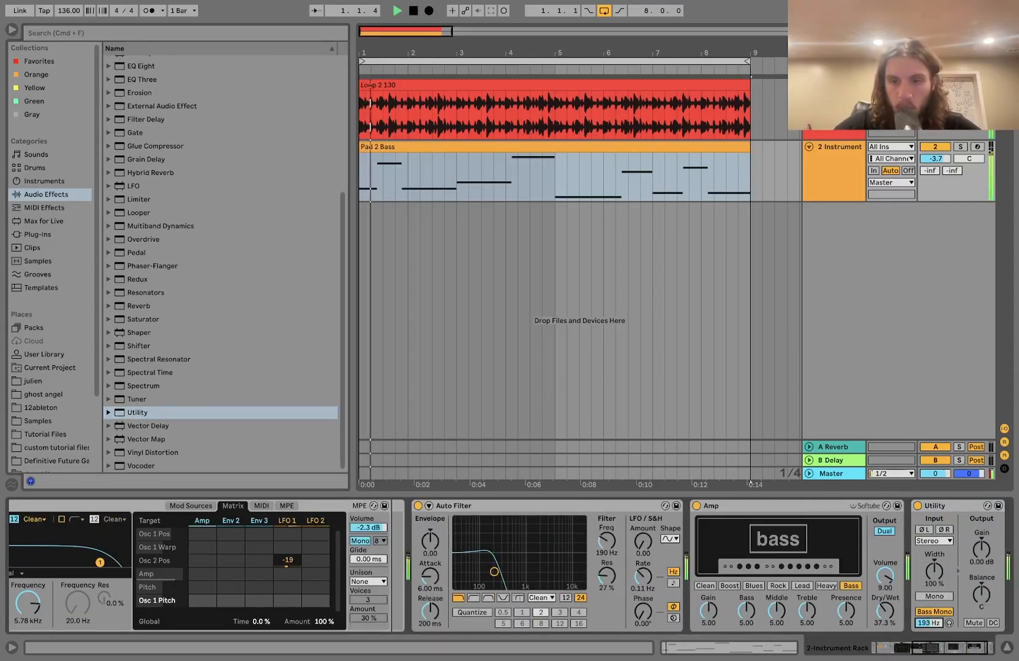
Step: Switch the Amp to Rock with Treble 6.11 and Dry/Wet 18.3%, and set the track volume to -2.3 dB
left_click_drag(810, 609, 809, 604)
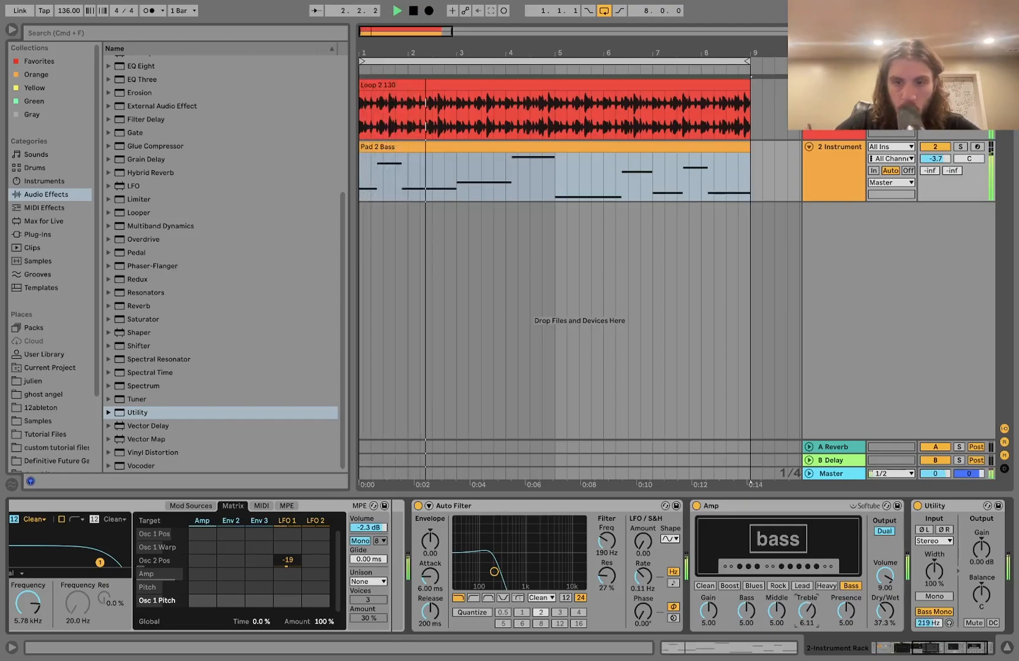
left_click(778, 586)
left_click_drag(884, 610, 885, 609)
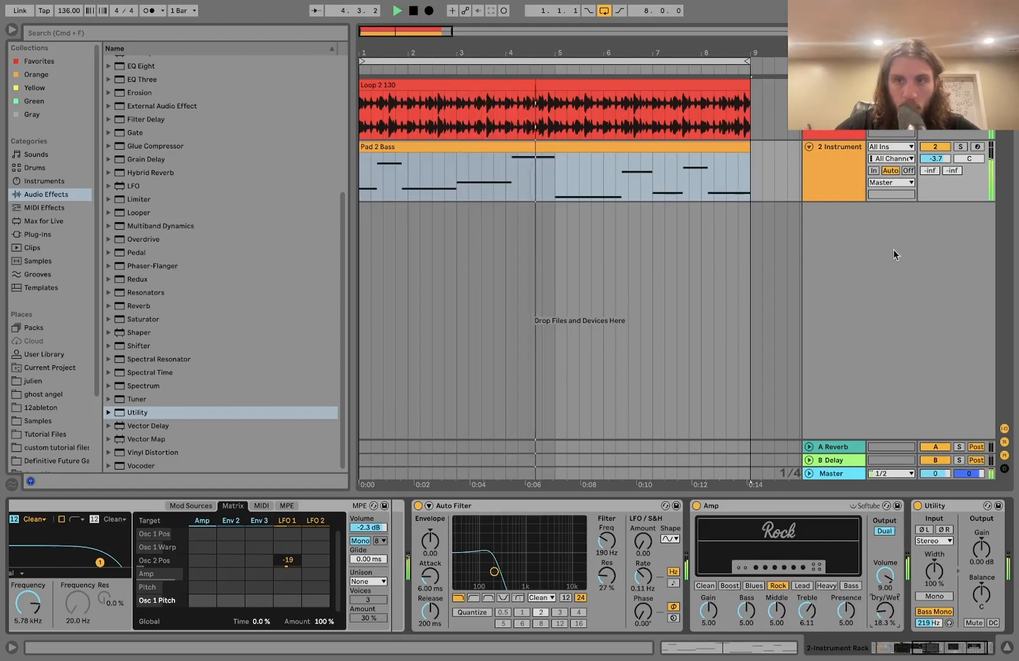
left_click(935, 159)
left_click_drag(934, 159, 934, 153)
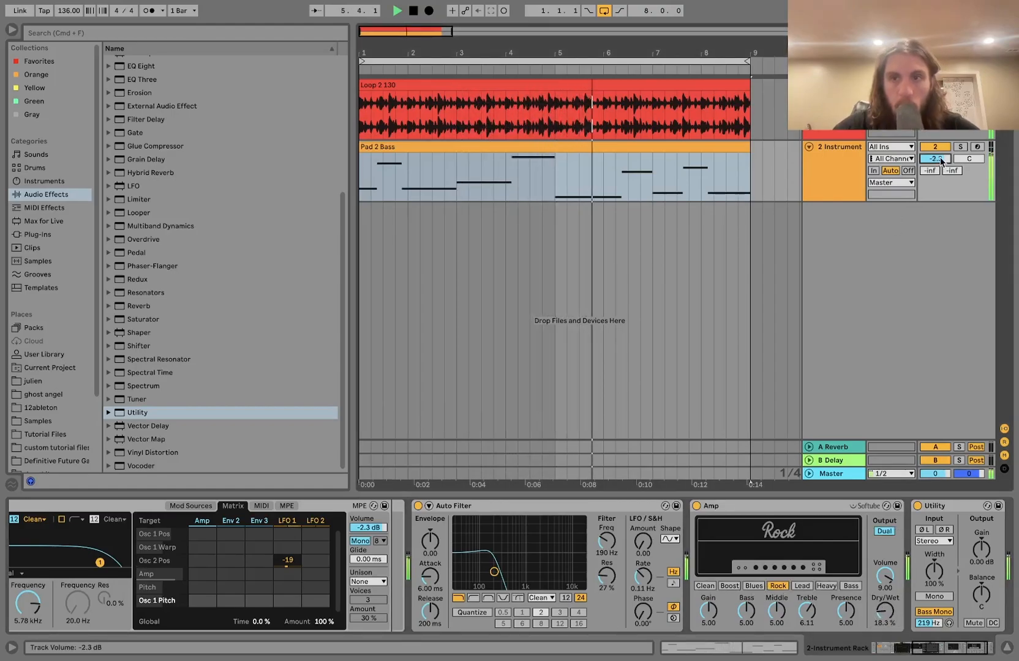
Step: Set the Auto Filter's frequency to 445 Hz and resonance to 4.0%, and play back the bass
mouse_move(494, 572)
left_mouse_down()
mouse_move(521, 573)
mouse_move(511, 584)
left_mouse_up()
key("space")
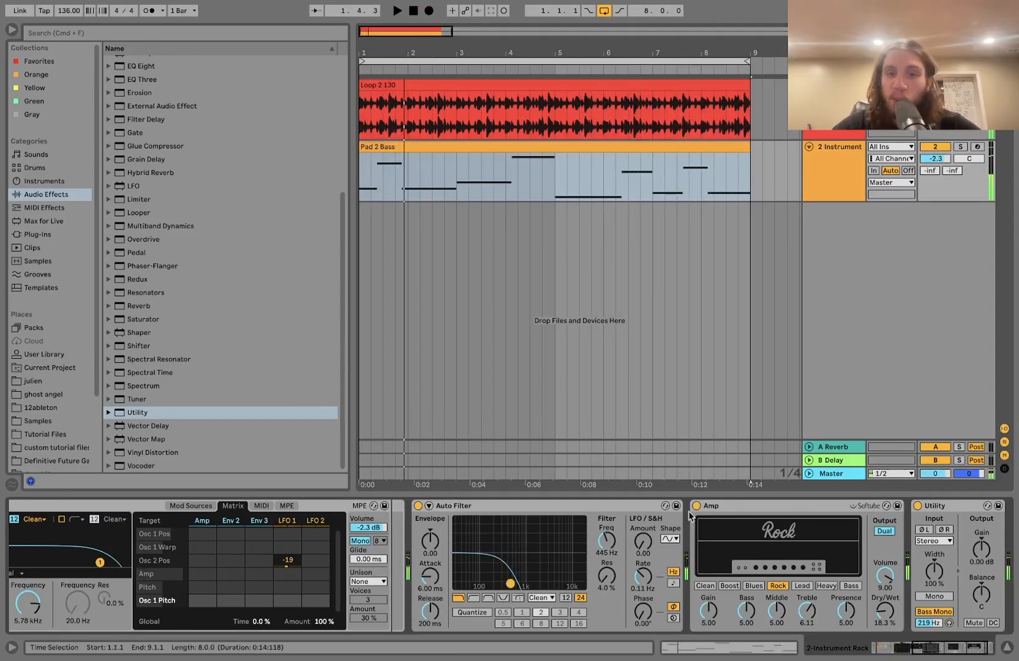
key("space")
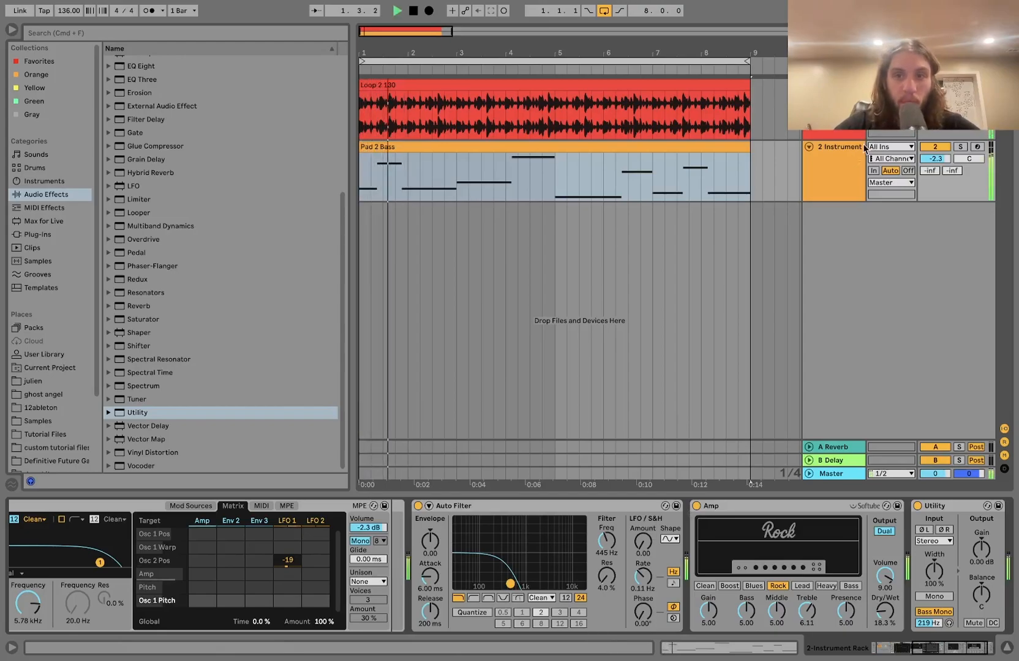
key("space")
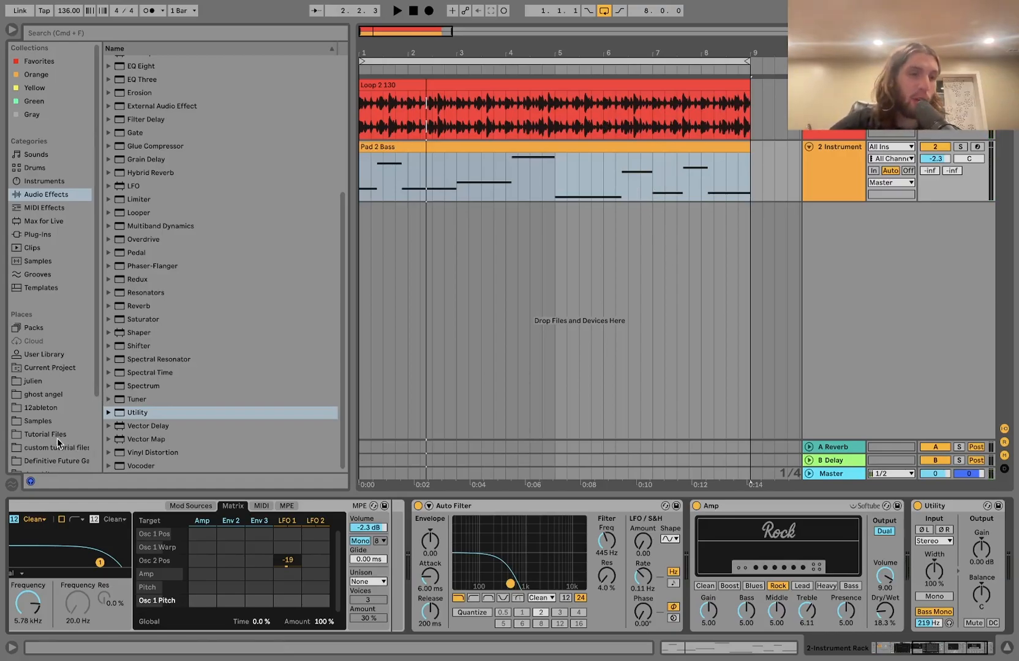
Step: Preview the Pad 5 - Aminor 138 Bpm loops in the Definitive Future Garage folder and place Pad 5 Pad.mid on a new MIDI track at bar 1
scroll(60, 442, "down", 3)
left_click(67, 378)
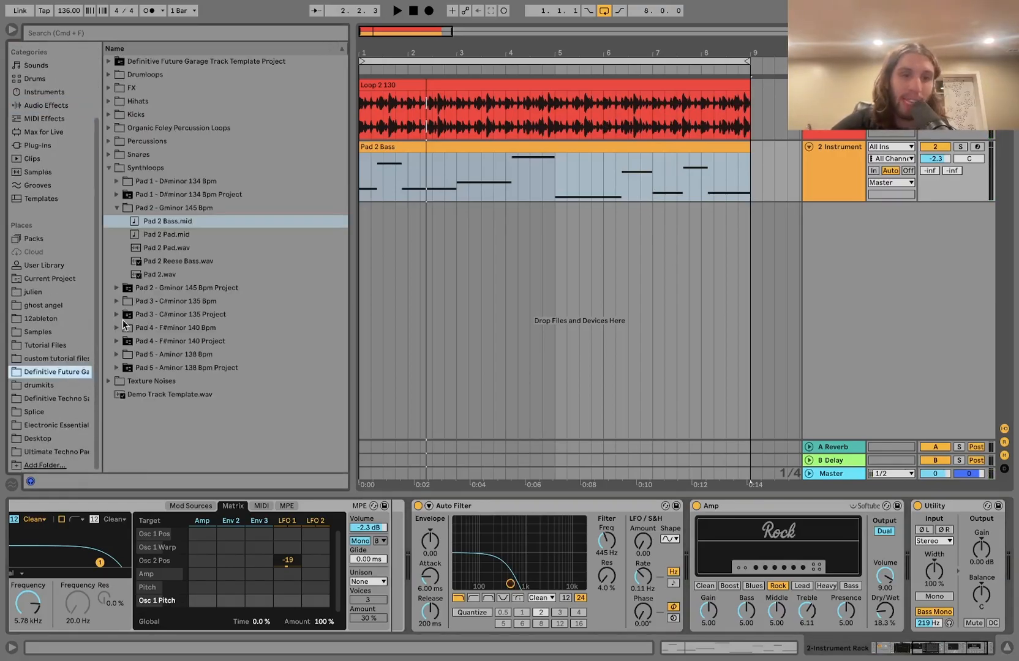
left_click(120, 355)
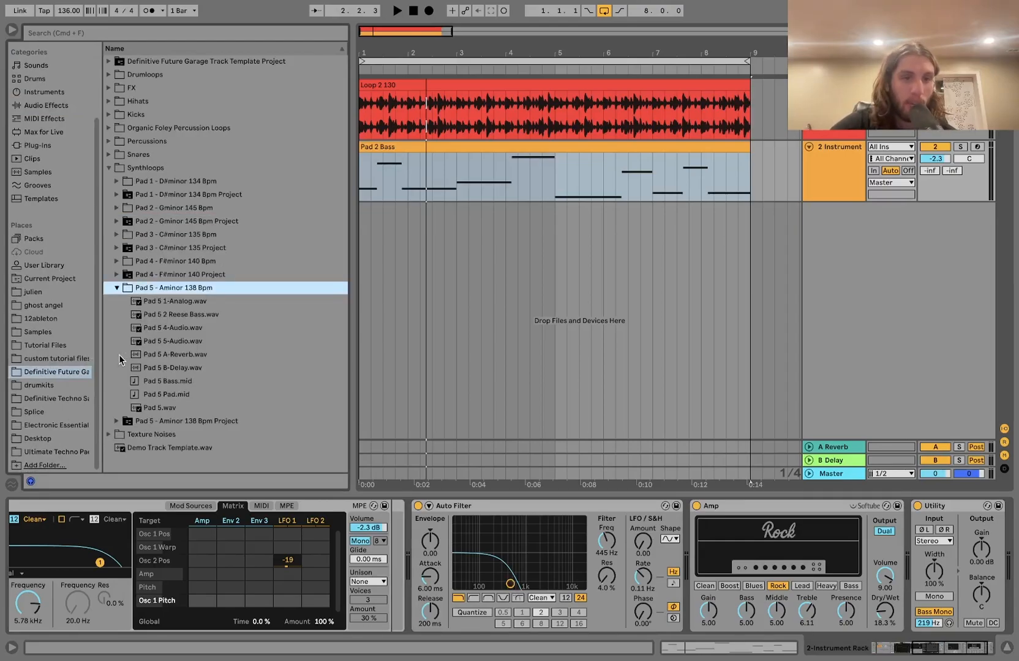
left_click(172, 301)
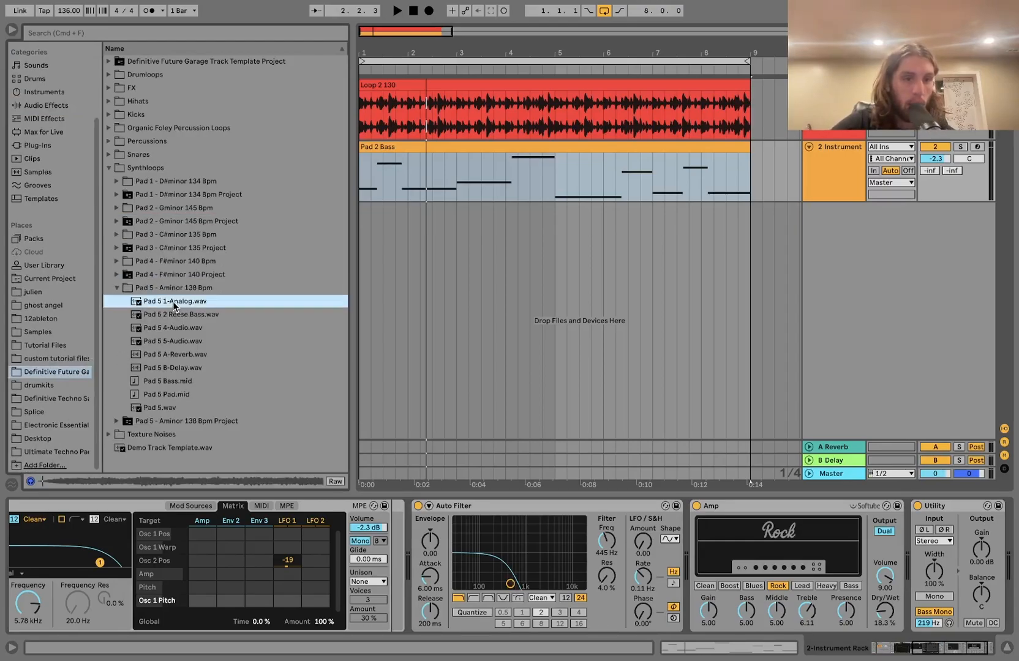
left_click(171, 333)
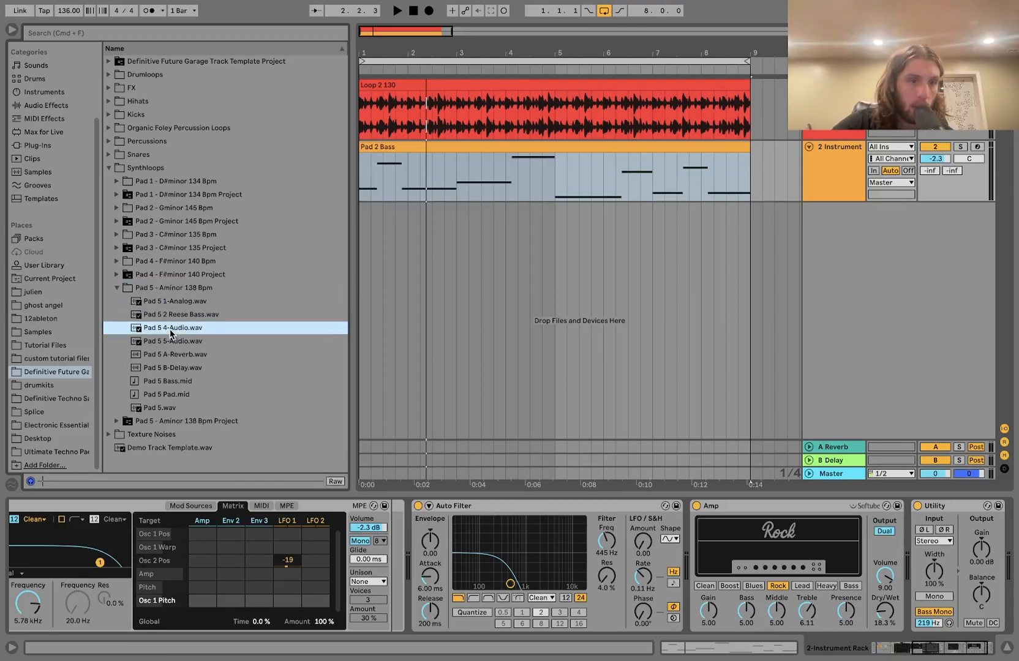
left_click(171, 345)
left_click(172, 305)
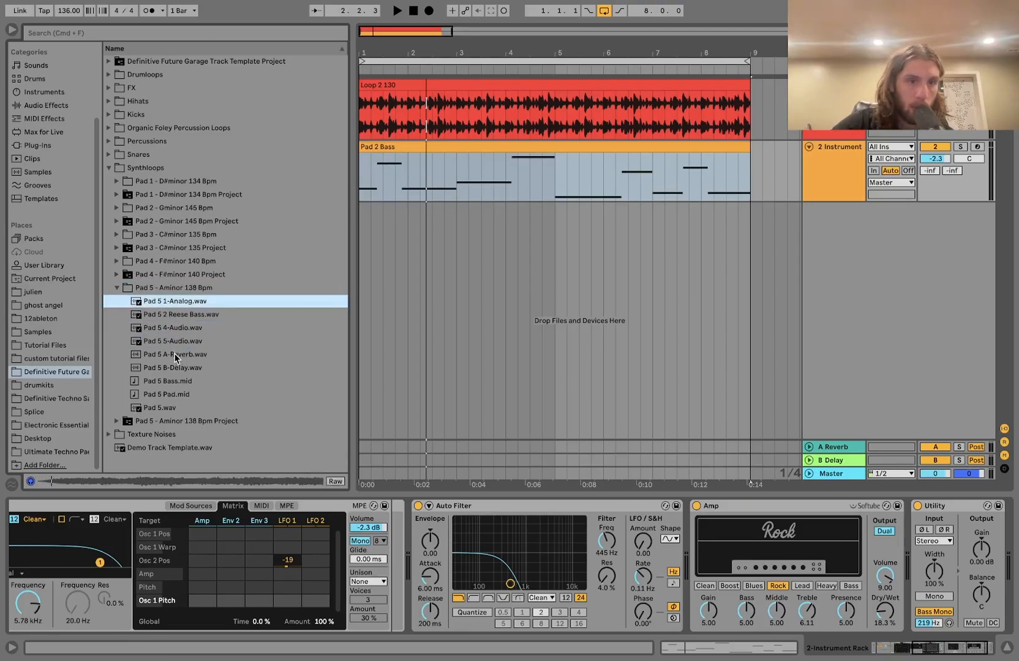
left_click_drag(172, 400, 362, 253)
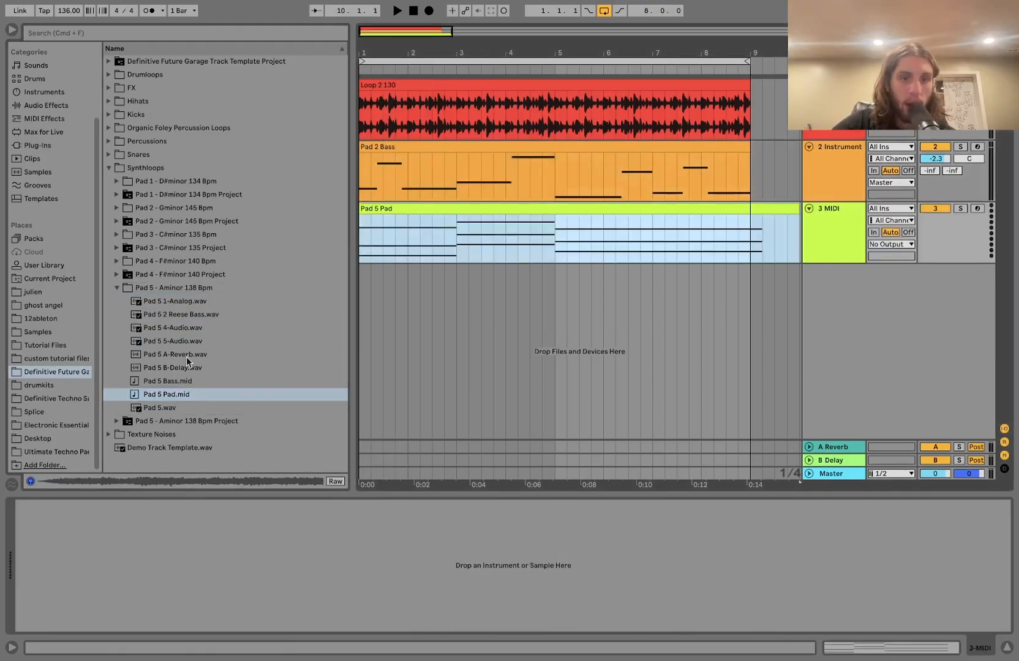
Step: Transpose all notes in the Pad 5 Pad clip down two semitones and shorten the clip to end at bar 9
double_click(462, 207)
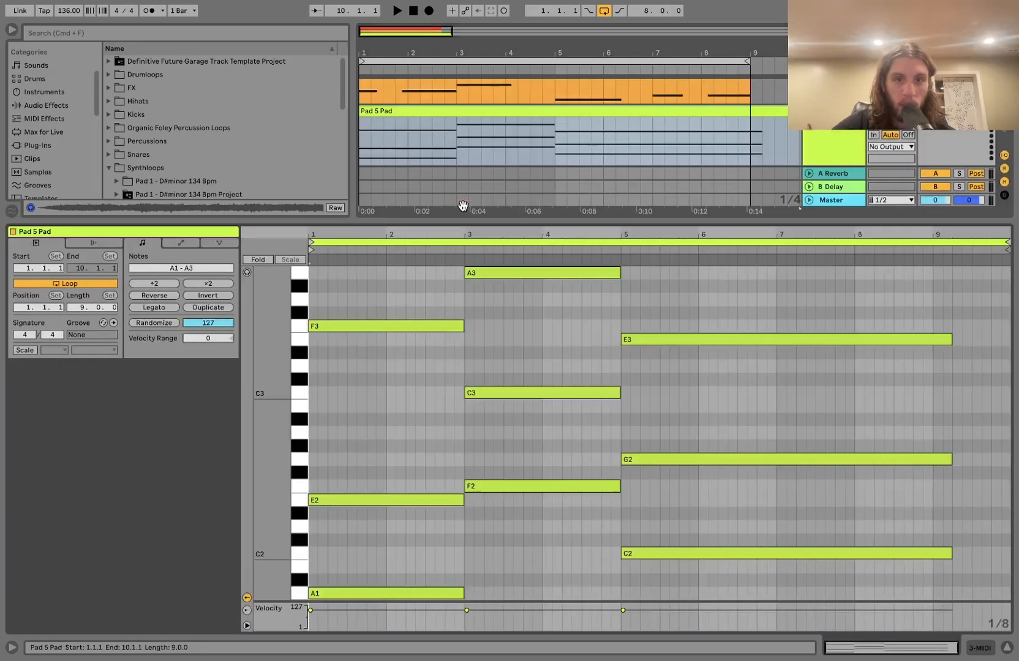
key("super+a")
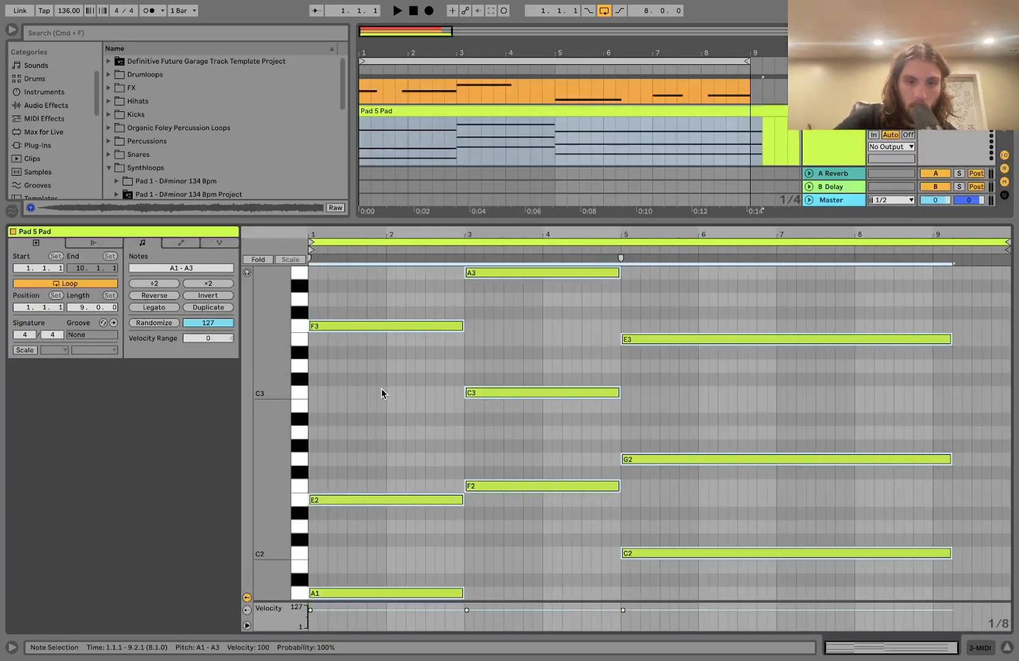
key("Down")
key("Down")
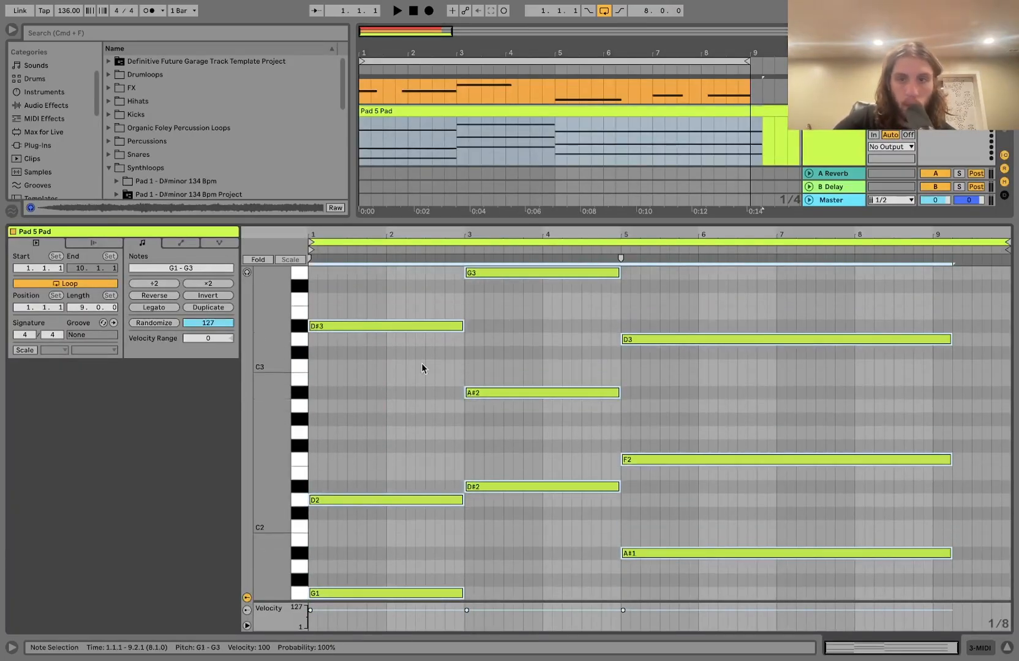
key("shift+Tab")
left_click_drag(792, 209, 744, 208)
Step: Load Wavetable on the soloed pad track and set its amp envelope to 0.00 ms attack, 0.0 dB sustain and 37.9 ms release
left_click(35, 92)
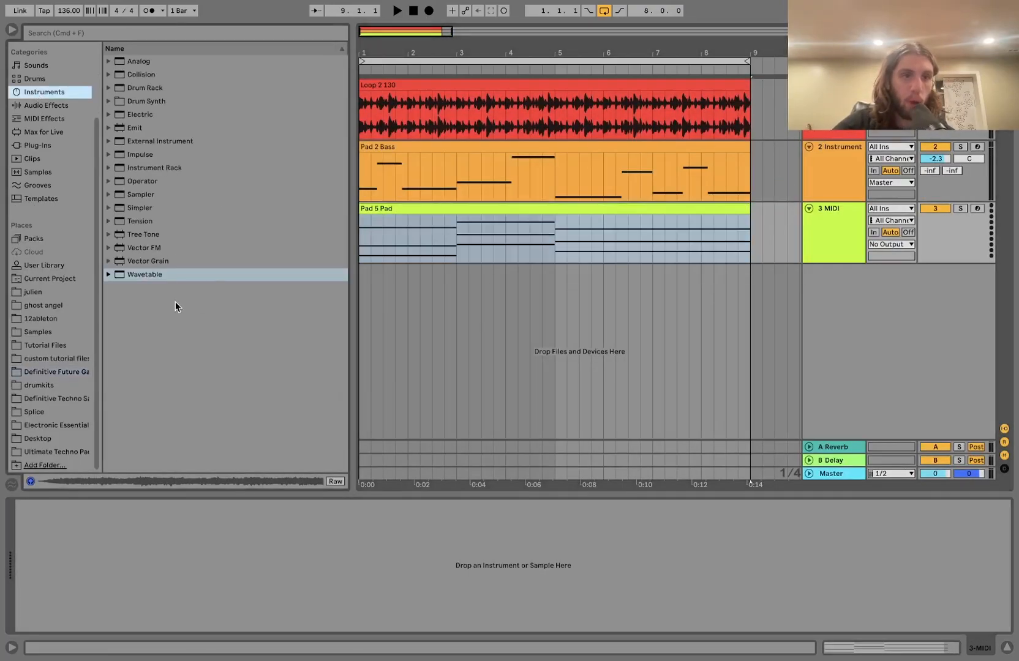
double_click(142, 277)
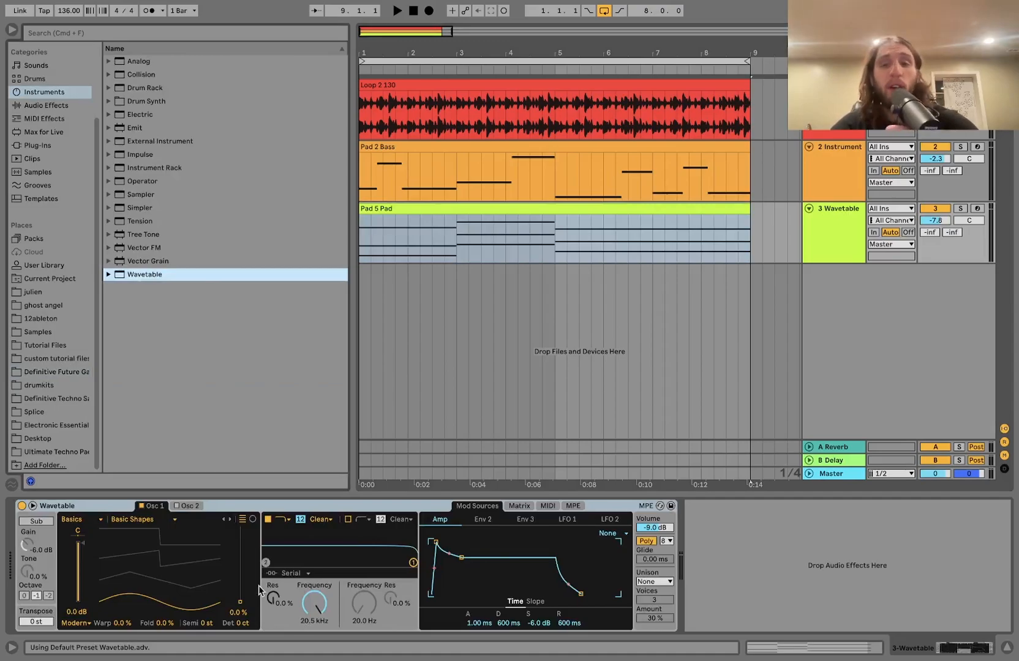
left_click(935, 220)
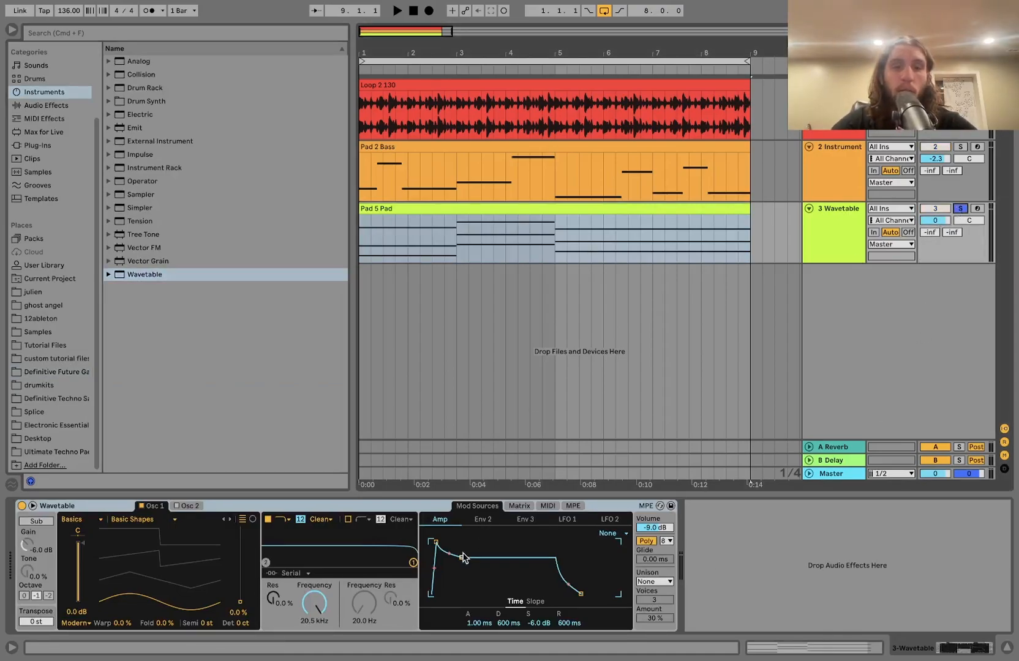
left_click_drag(464, 557, 462, 542)
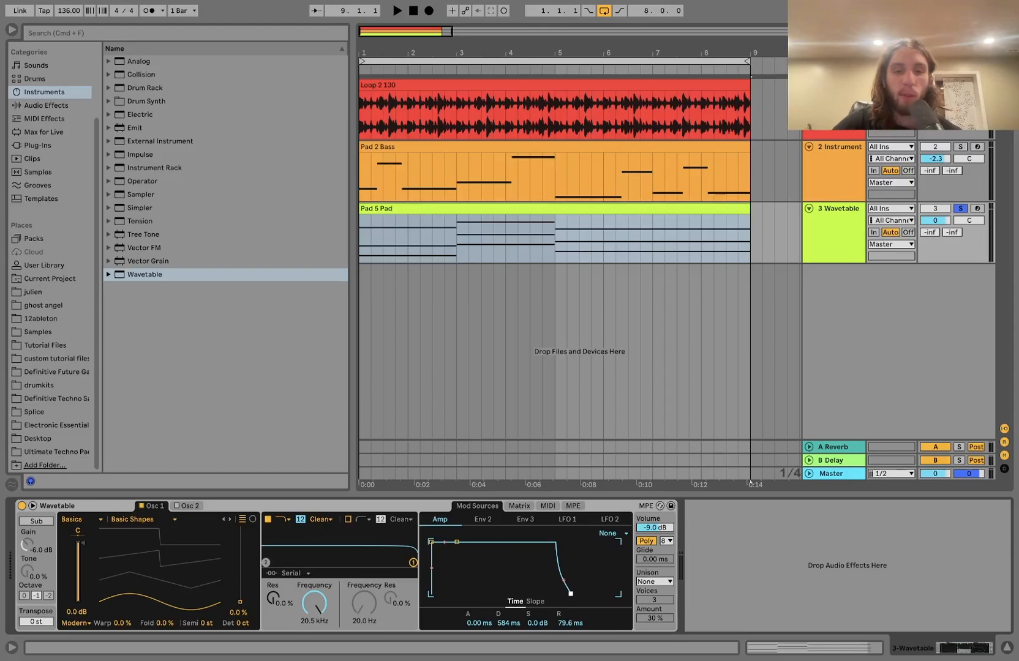
key("space")
Step: Set Oscillator 1 to the Filter wavetable Modern Sweep 1 at 49% position and transpose it up 12 semitones
left_click(83, 519)
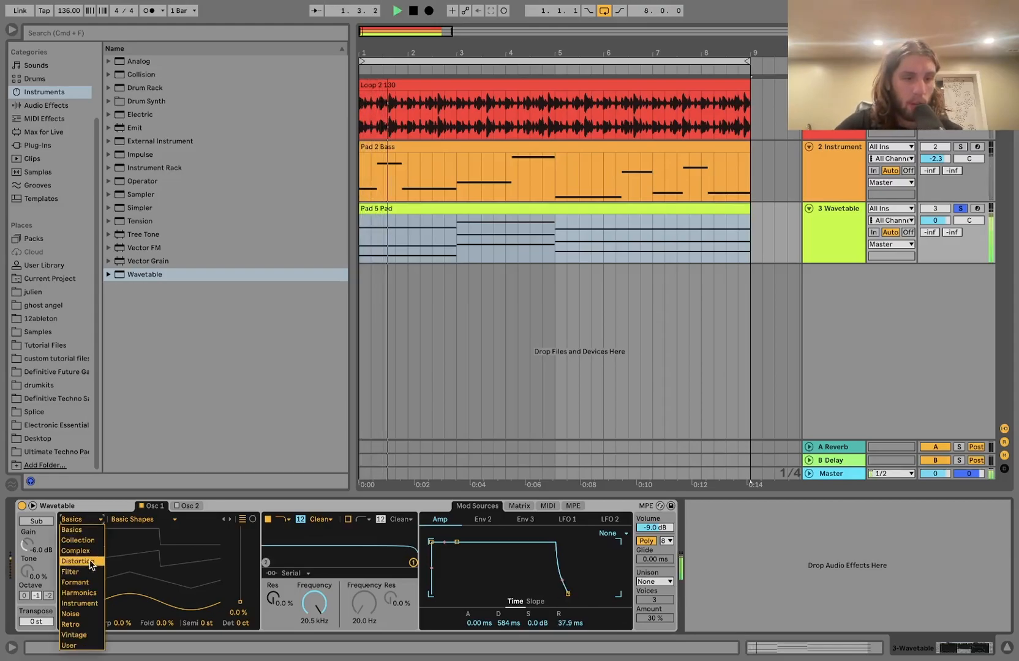
left_click(90, 575)
left_click(181, 566)
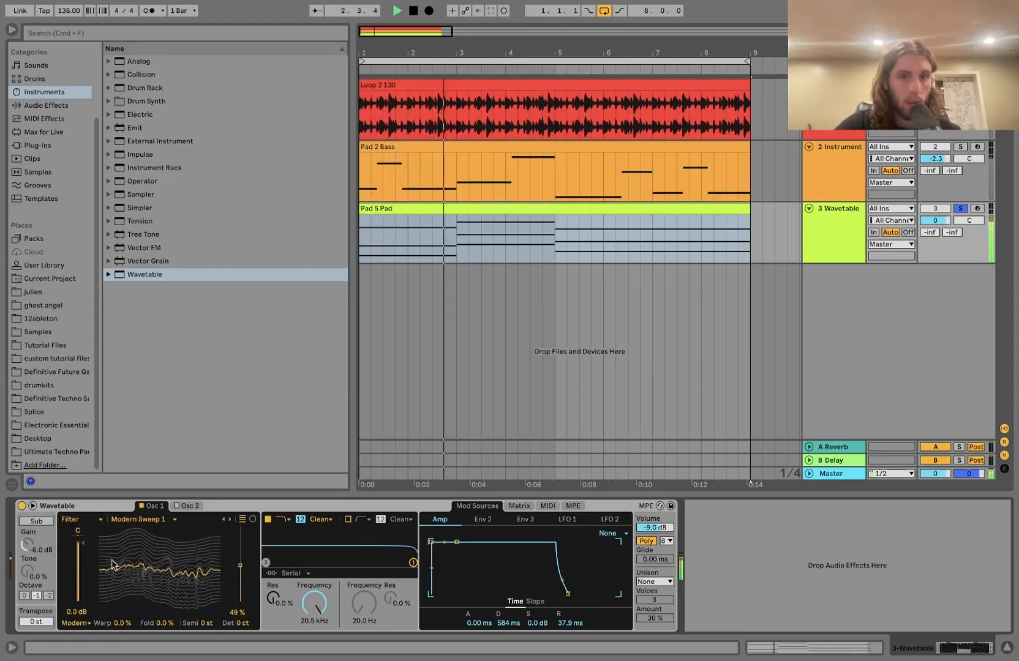
key("space")
key("space")
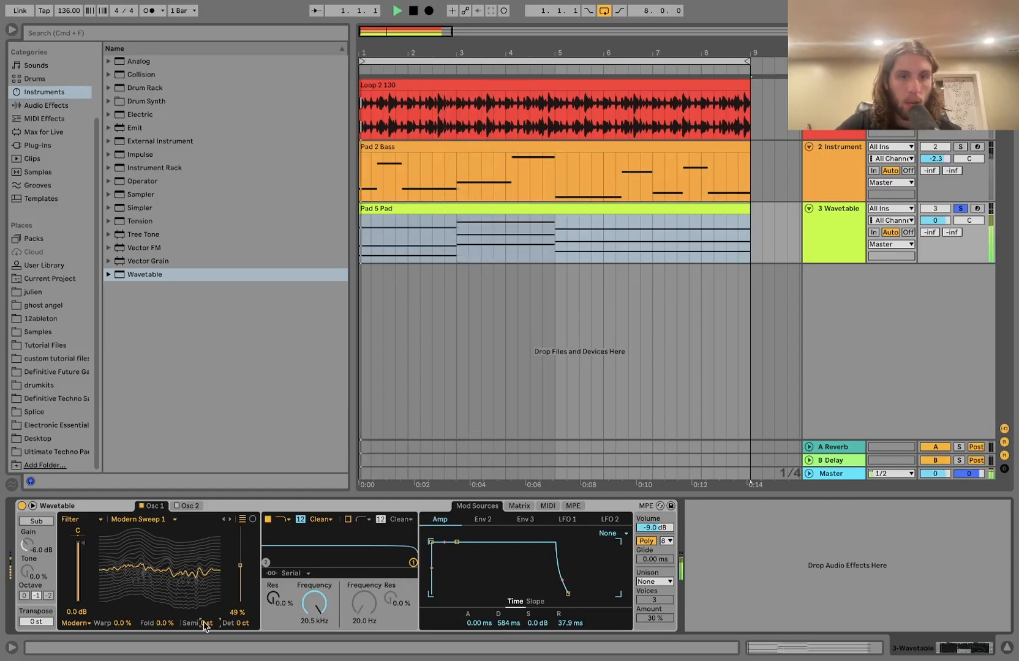
type("12")
key("Return")
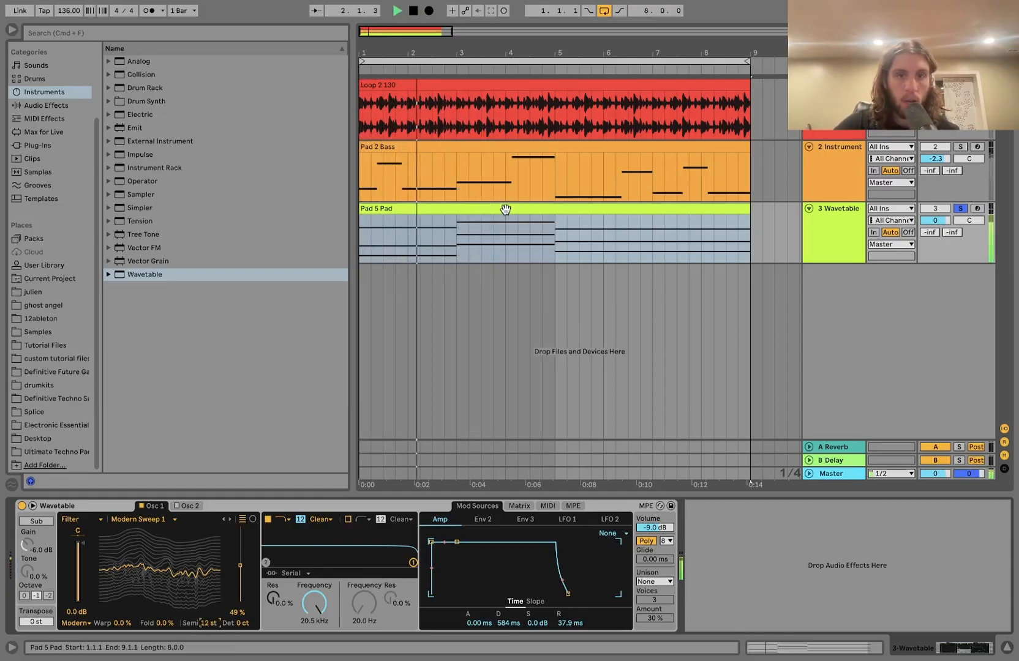
Step: Modulate Oscillator 1's position with LFO 1 by -11 and set the base position to 70%
left_click(519, 506)
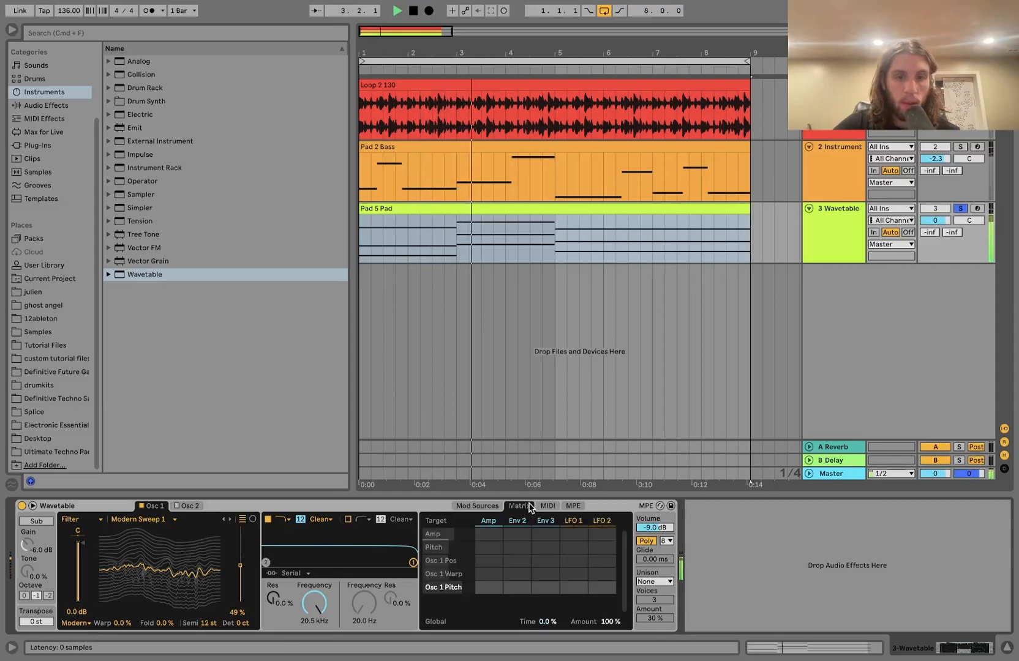
left_click_drag(573, 562, 573, 577)
key("space")
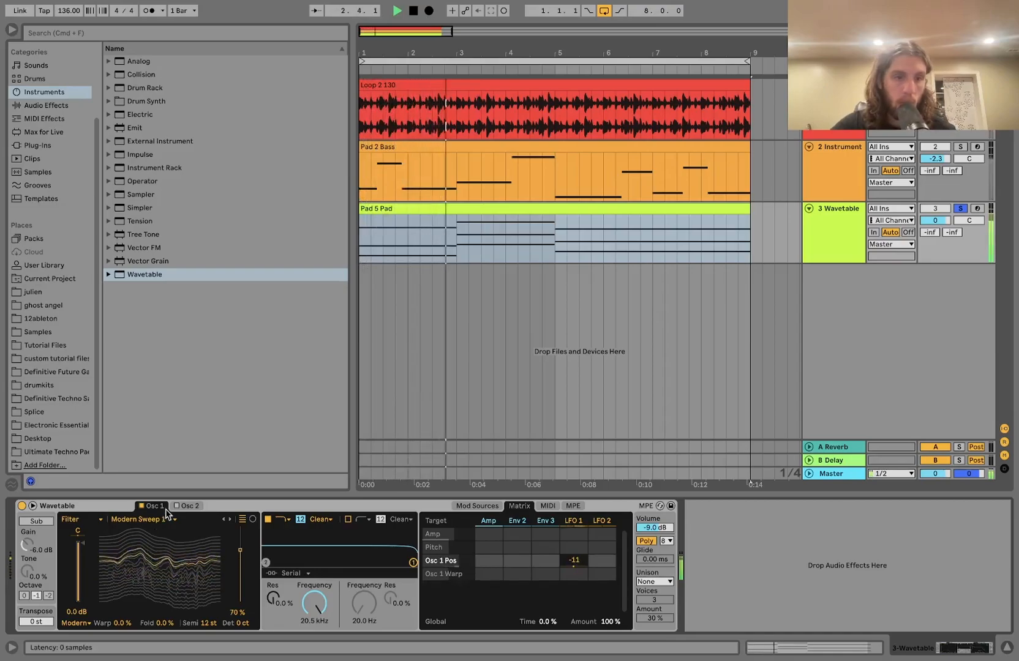
Step: Enable Oscillator 2 with the Instrument wavetable Bell at 36% position
left_click(183, 506)
left_click(81, 519)
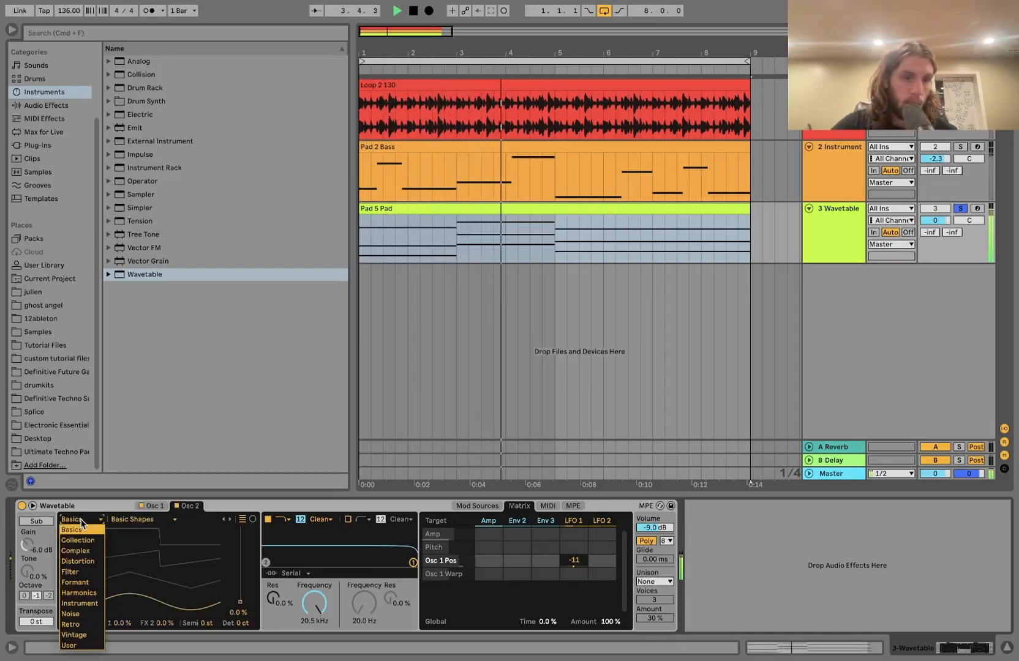
left_click(80, 603)
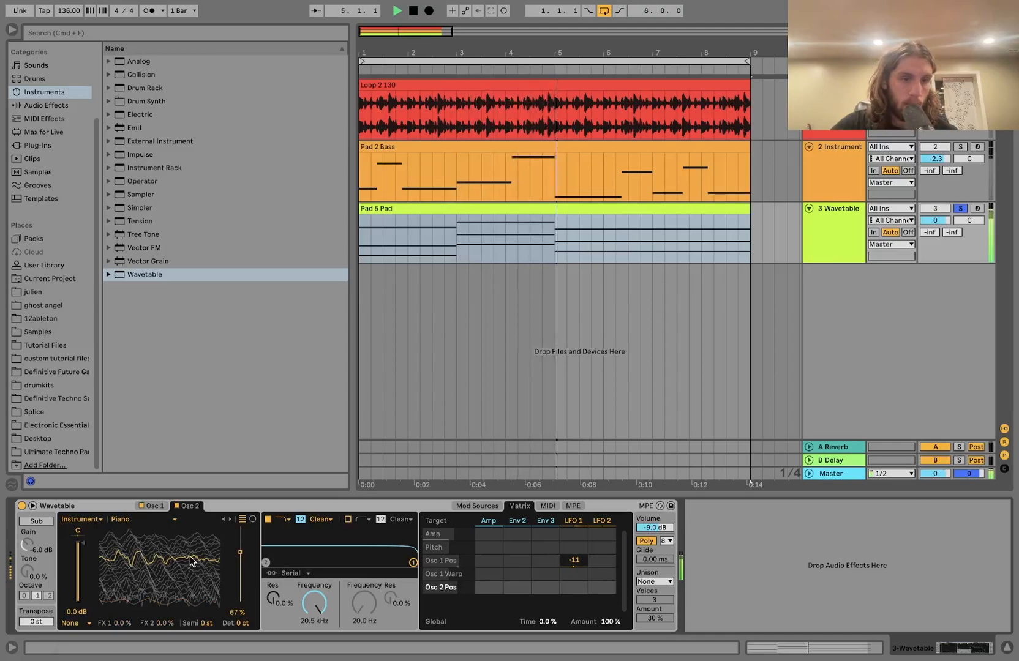
left_click(229, 520)
left_click(230, 520)
left_click_drag(193, 558, 192, 579)
Step: Modulate Oscillator 2's position with LFO 2 by 34 and set the LFO 2 rate to 0.14 Hz
left_click_drag(602, 588, 603, 583)
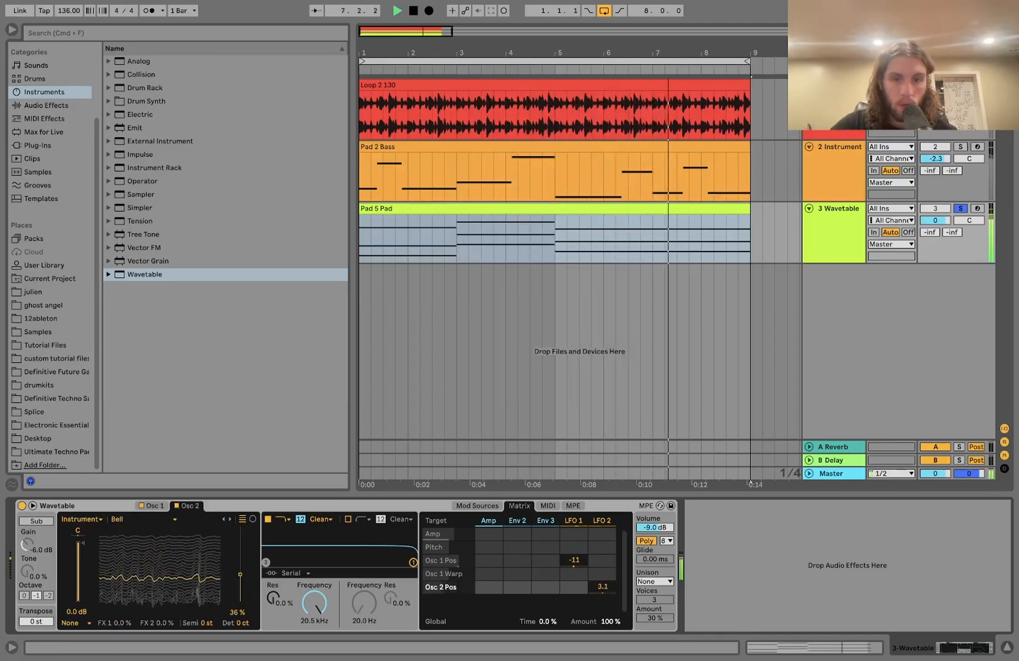
left_click(602, 521)
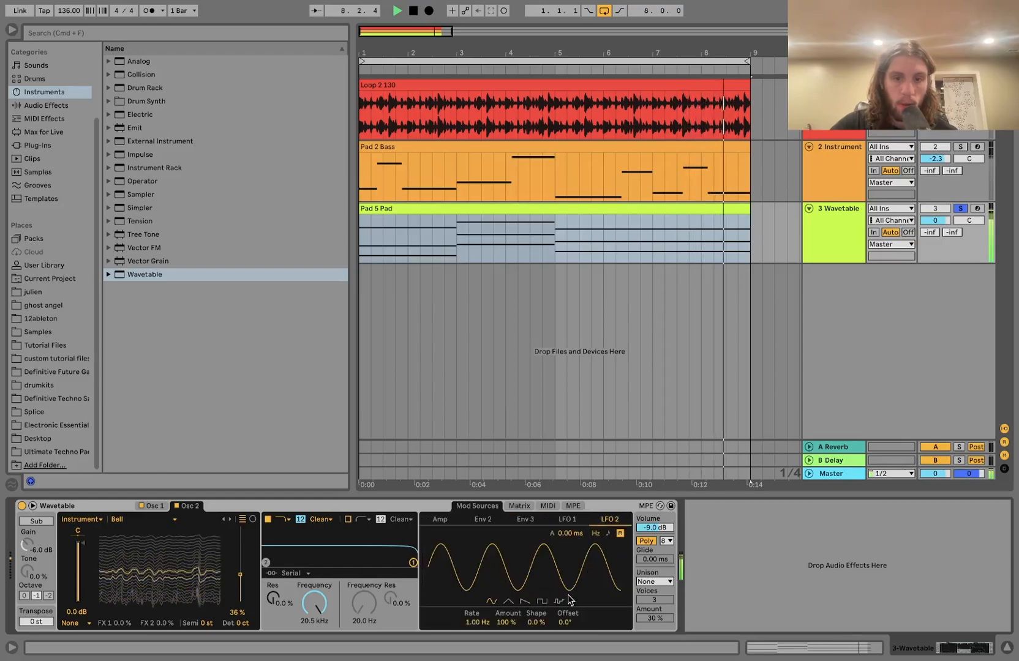
mouse_move(477, 622)
left_mouse_down()
mouse_move(476, 643)
mouse_move(474, 623)
left_mouse_up()
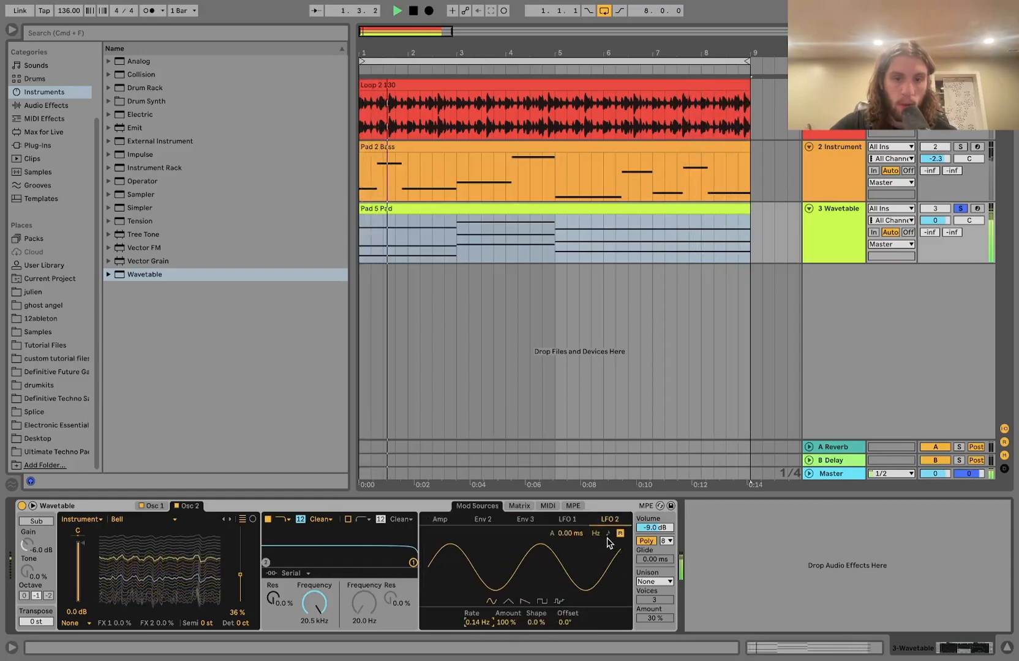
Step: Set Wavetable's unison mode to Noise with a 40% amount and play back the pad
left_click(652, 582)
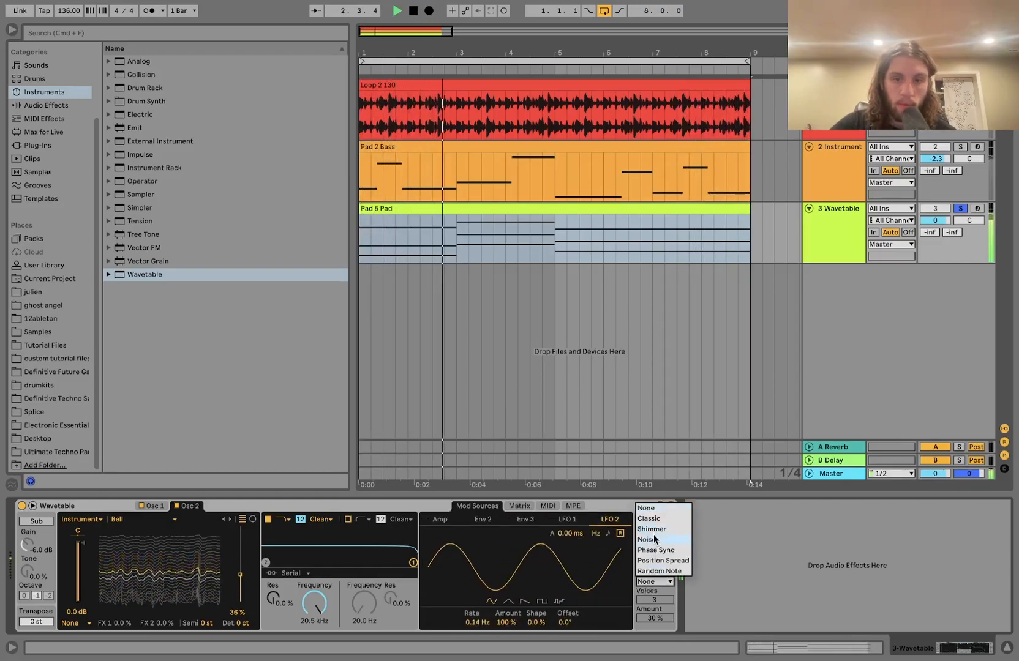
left_click(653, 539)
left_click_drag(653, 618, 653, 612)
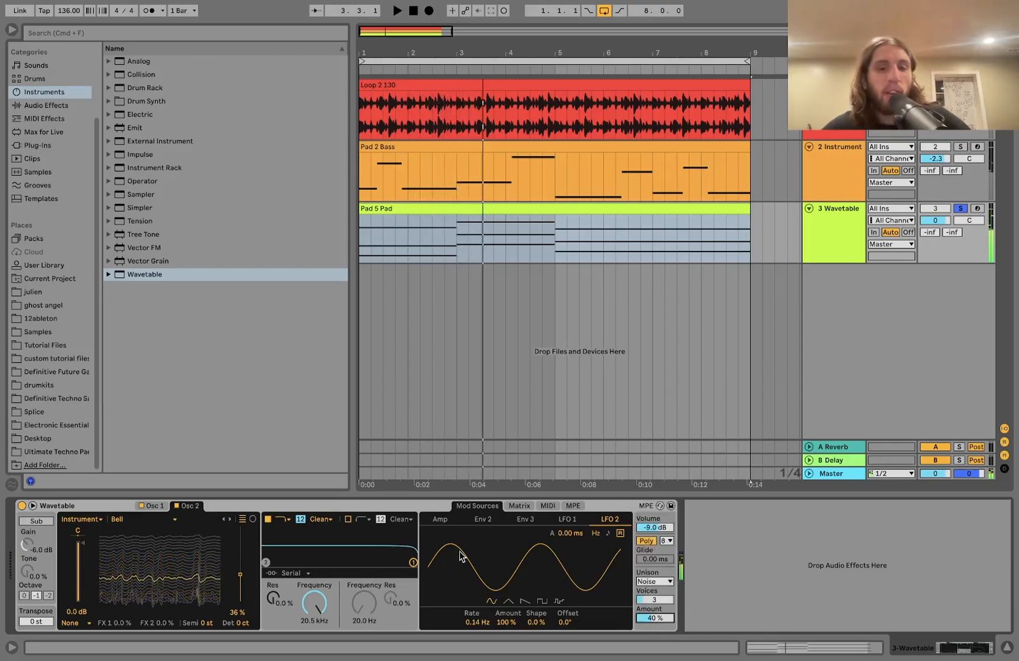
left_click(521, 506)
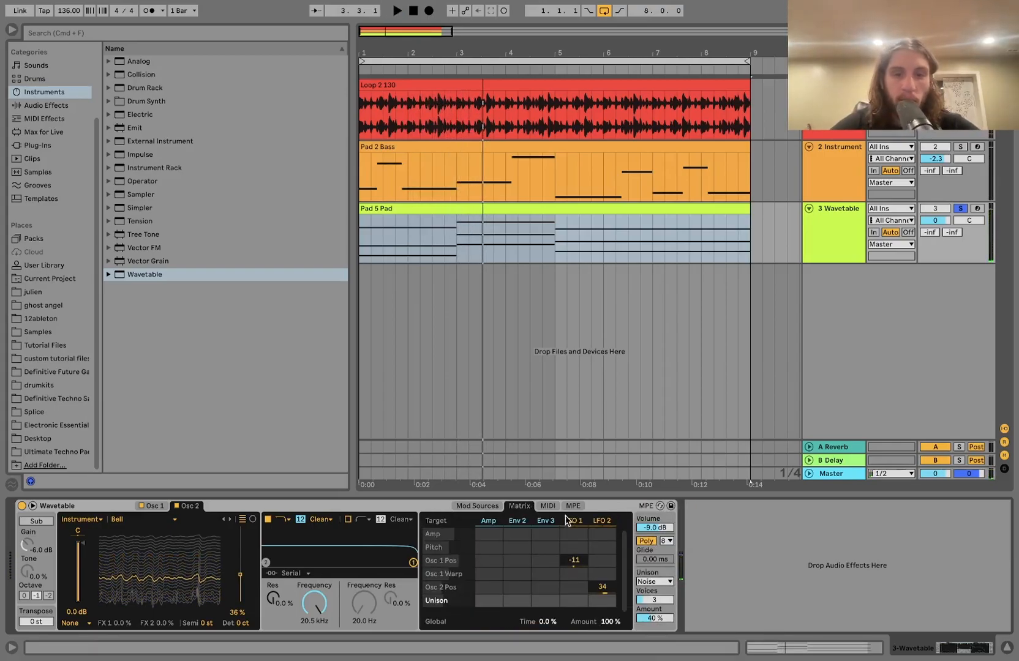
key("space")
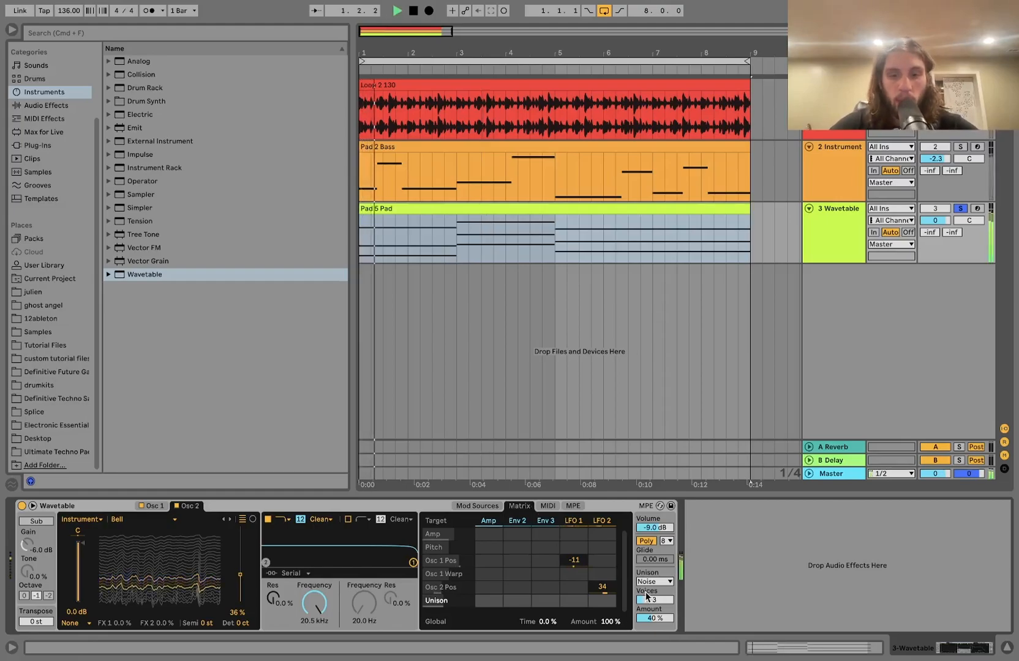
Step: Check both oscillators during playback and raise the unison to 6 voices with a 75% amount
left_click(152, 506)
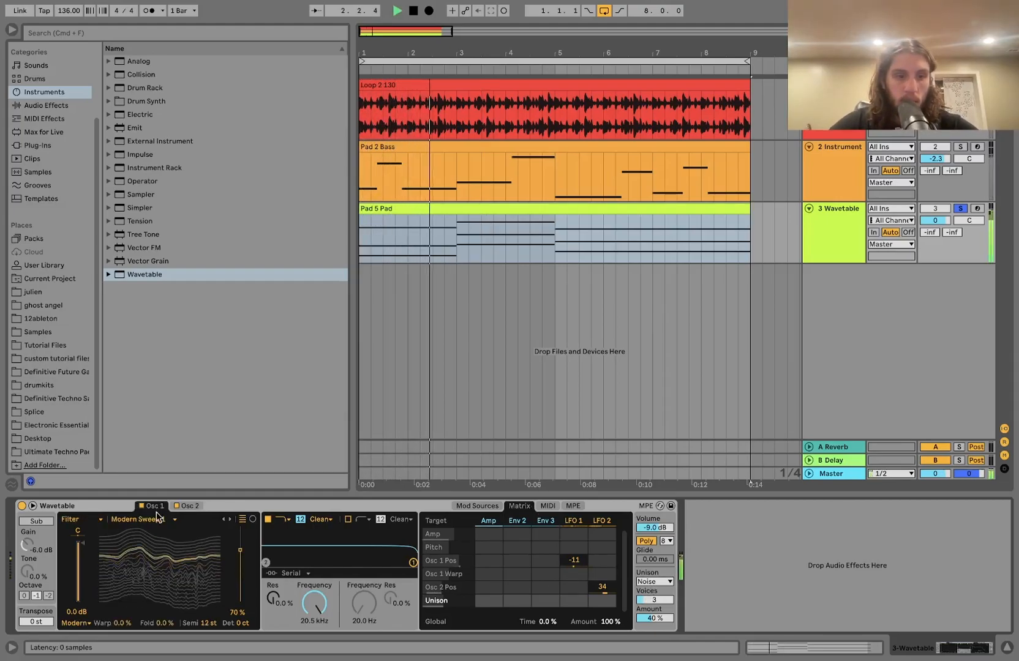
left_click(188, 506)
key("space")
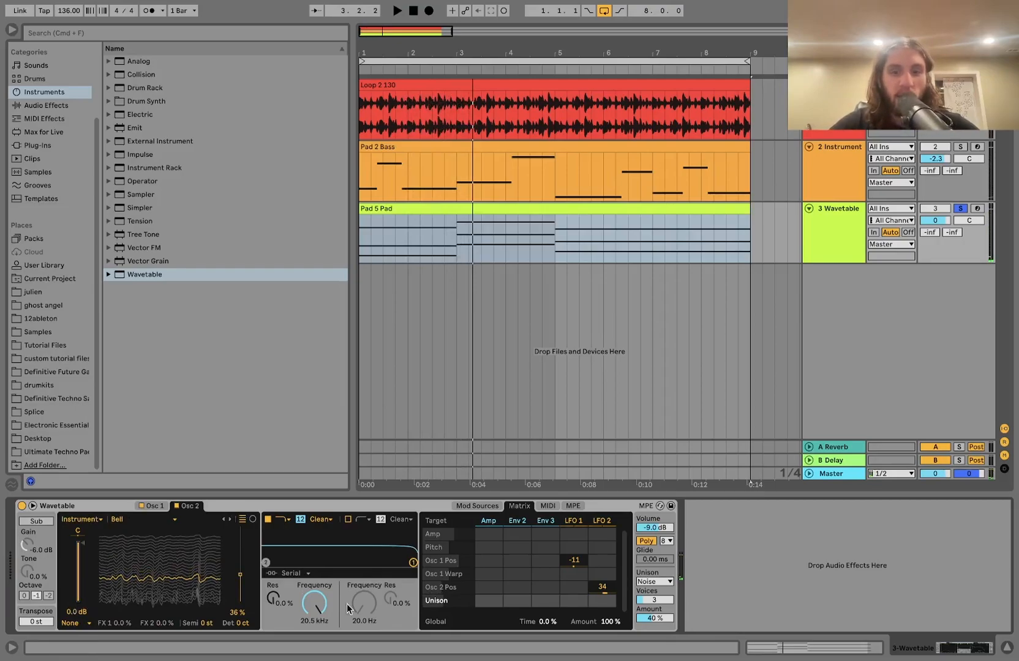
key("space")
mouse_move(665, 602)
left_mouse_down()
mouse_move(666, 581)
mouse_move(659, 597)
left_mouse_up()
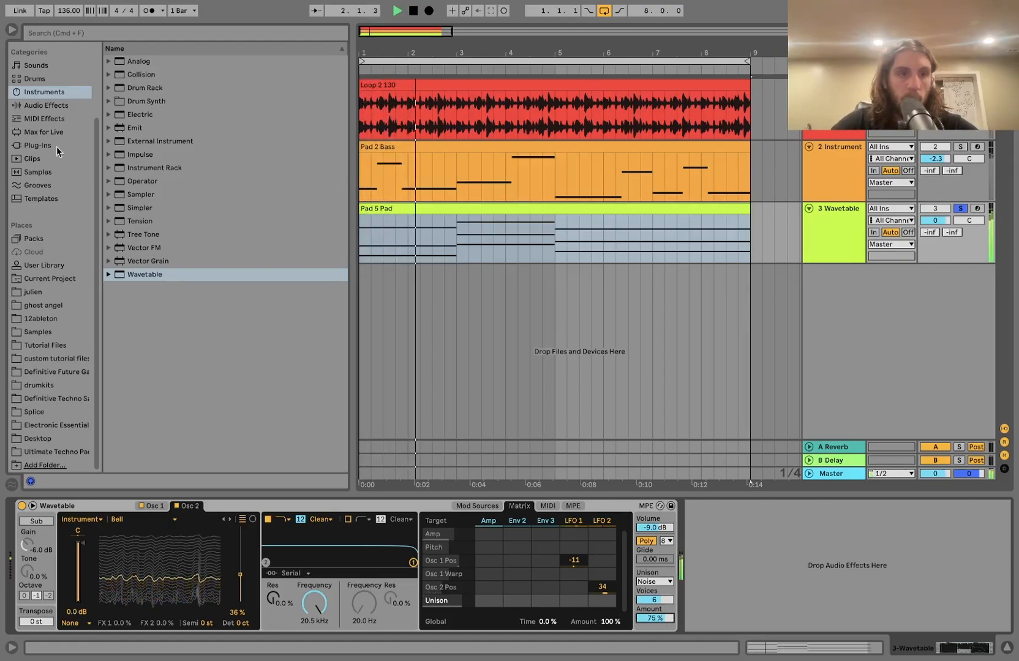
Step: Set Wavetable's Filter 1 to a frequency of 3.93 kHz and a resonance of 22%
left_click(46, 105)
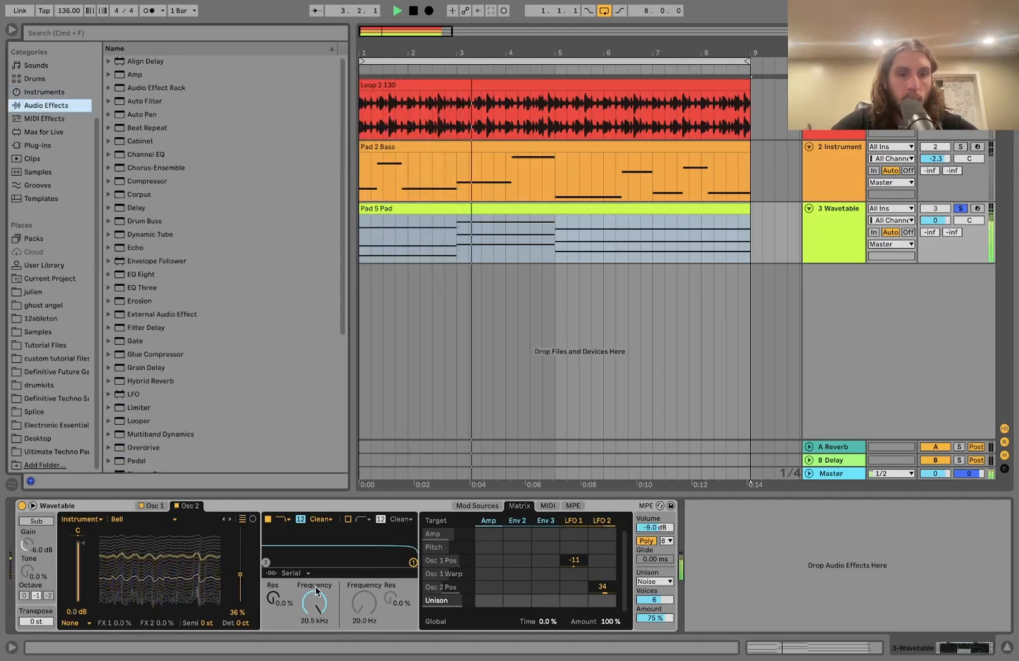
left_click_drag(413, 562, 375, 558)
left_click_drag(273, 598, 314, 601)
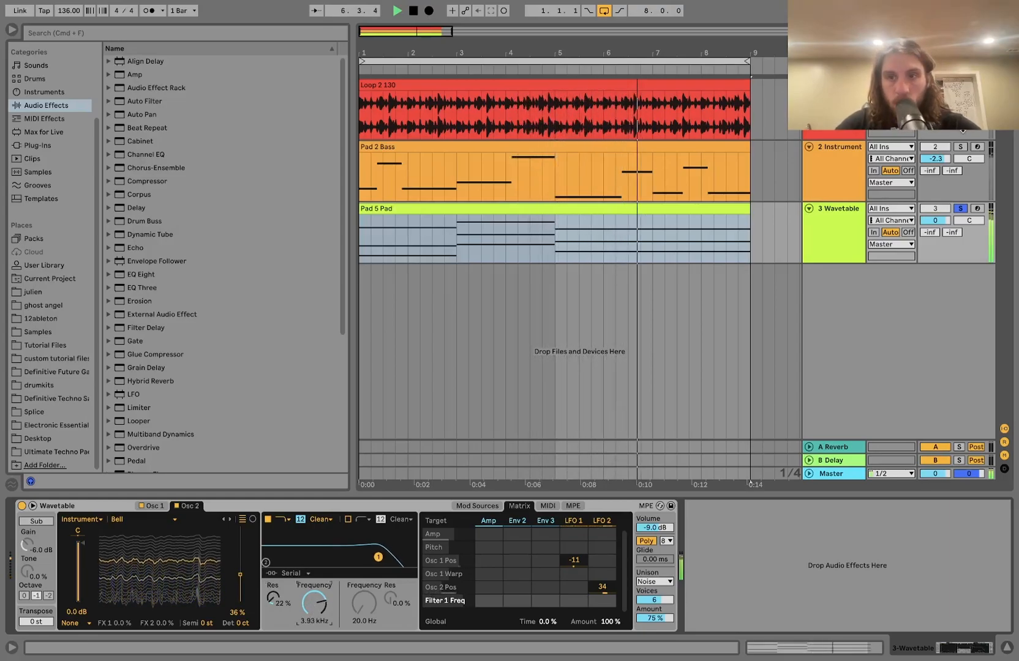
Step: Solo the bass track together with the pad and set the pad track's volume to -7.3 dB
left_click(960, 146)
left_click_drag(942, 220, 942, 229)
Step: Add a high-pass Auto Filter at 291 Hz with 12% resonance to the pad and set its track volume to -5.1 dB
left_click(158, 103)
double_click(157, 103)
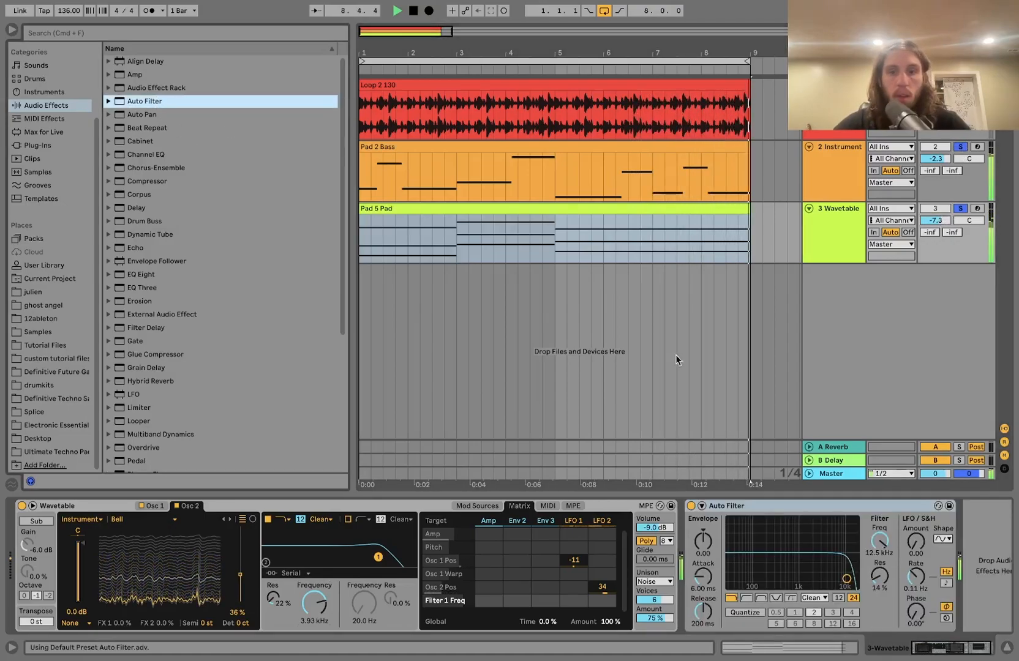
left_click_drag(774, 579, 776, 579)
key("space")
scroll(213, 392, "down", 5)
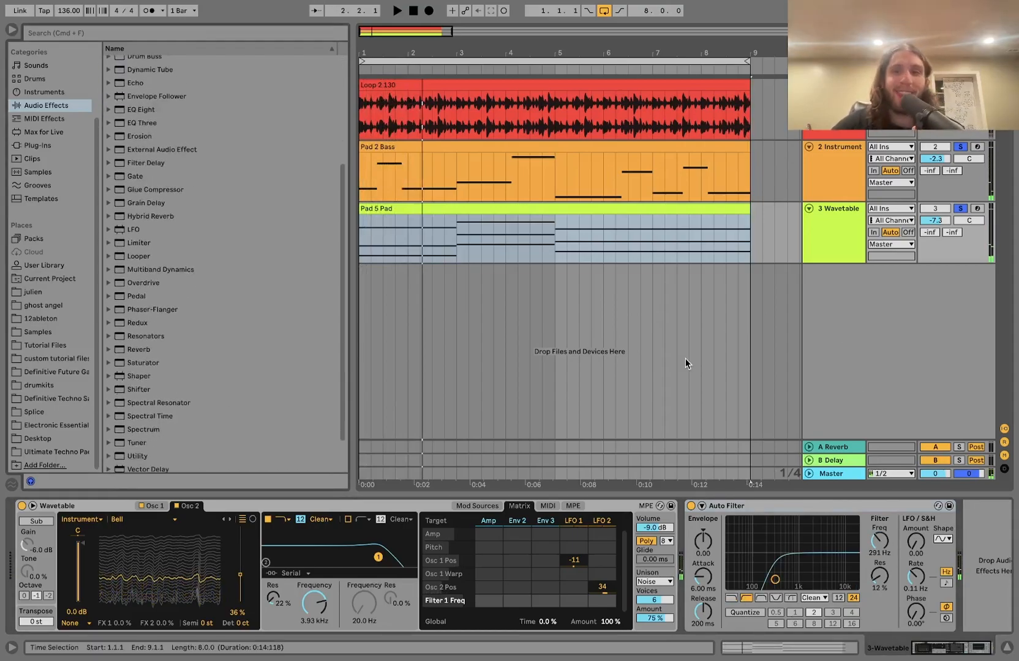
left_click_drag(938, 225, 939, 216)
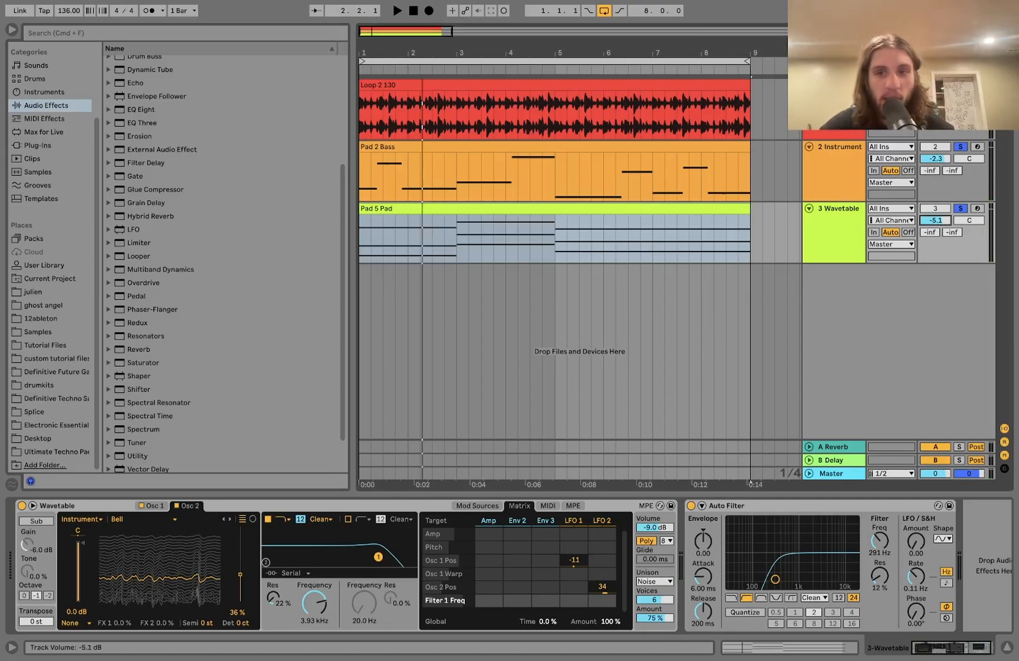
Step: Insert a Reverb between Wavetable and the Auto Filter with 4.98 s decay and 45% Dry/Wet, and set the pad's volume to -3.1 dB
left_click(576, 207)
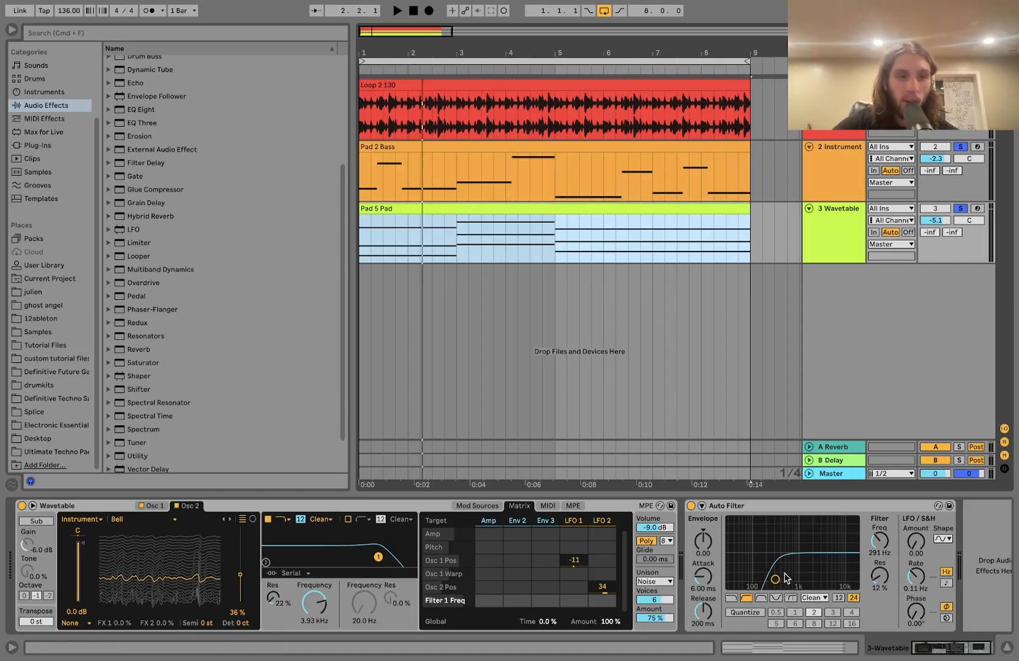
key("space")
left_click_drag(138, 349, 715, 531)
left_click_drag(817, 612, 816, 582)
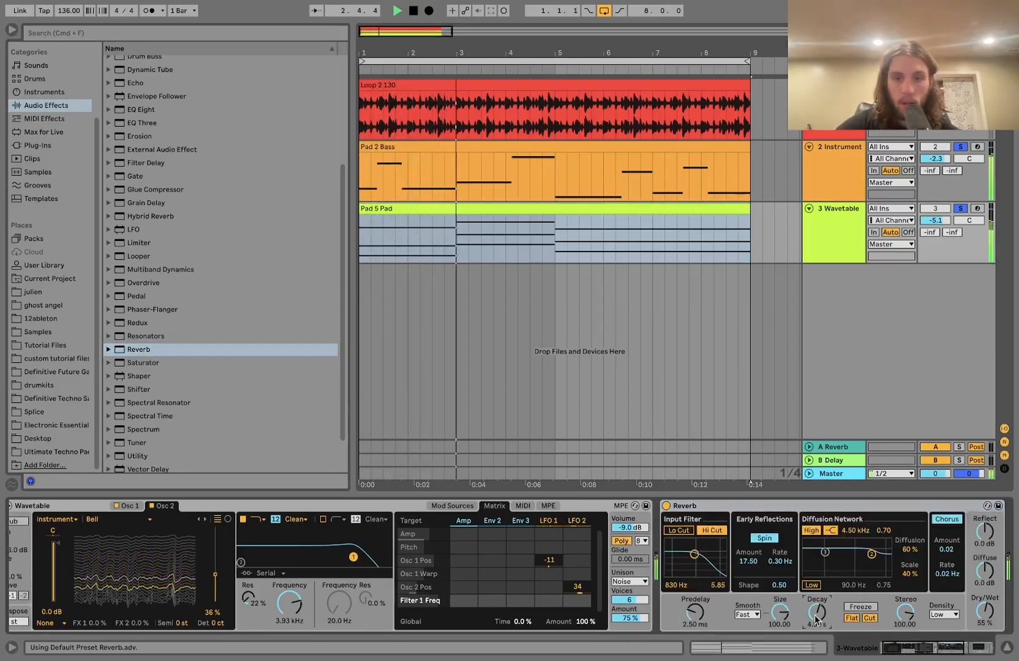
left_click_drag(983, 614, 983, 638)
left_click_drag(937, 221, 937, 211)
left_click_drag(984, 612, 984, 598)
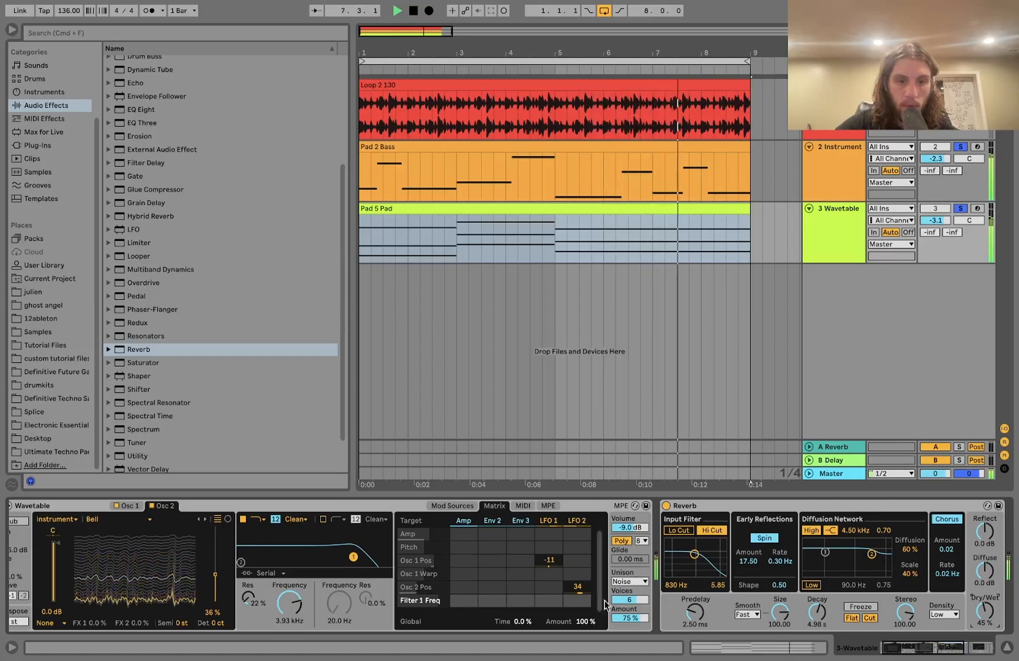
Step: Modulate Wavetable's unison amount with LFO 1 by 53 and listen to the pad with the bass
left_click(628, 620)
left_click_drag(551, 602, 550, 570)
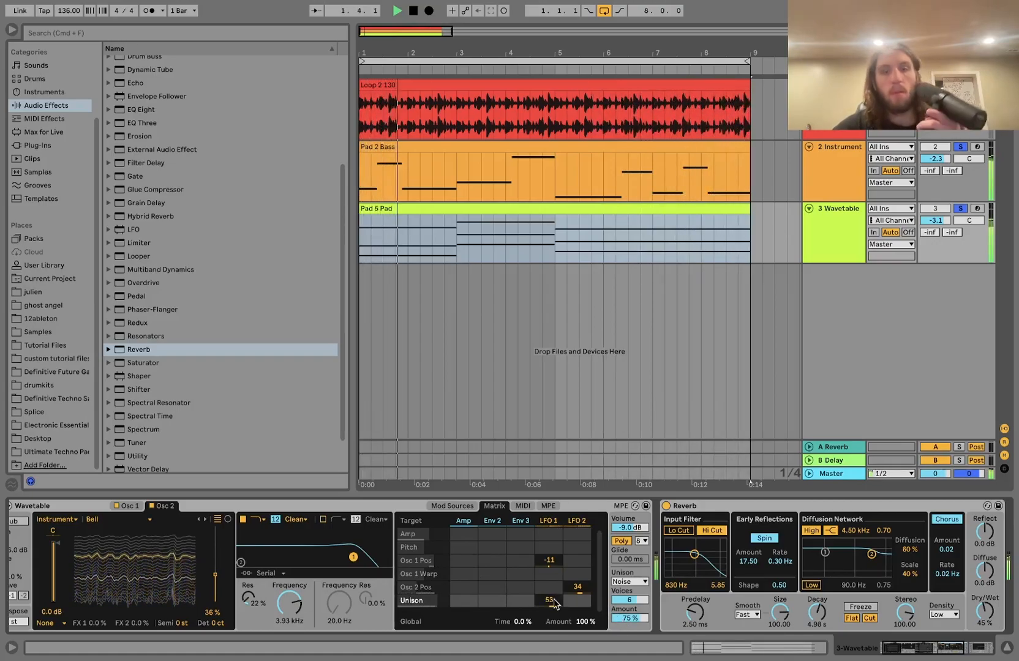
key("space")
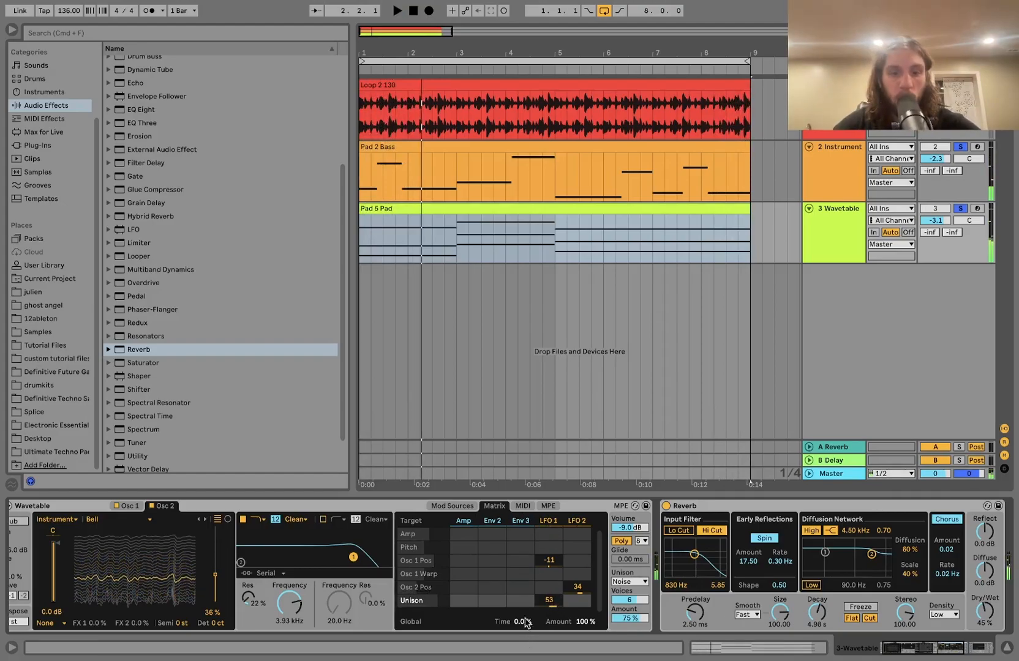
Step: Unsolo the bass and pad tracks for full-mix playback and set the pad's Auto Filter to 532 Hz with 4.0% resonance
key("space")
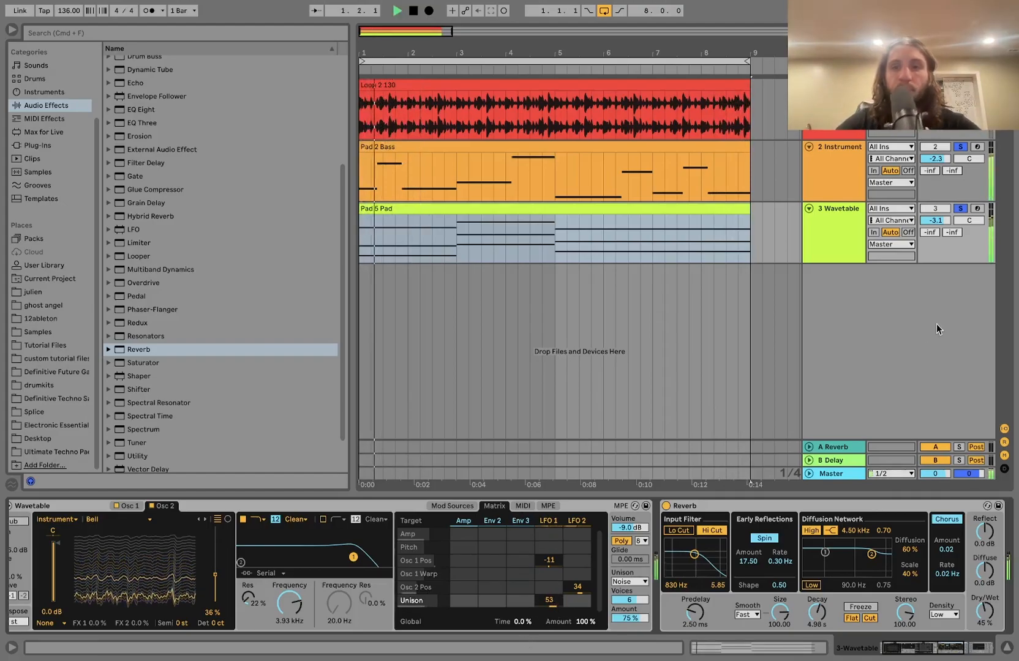
left_click(960, 208)
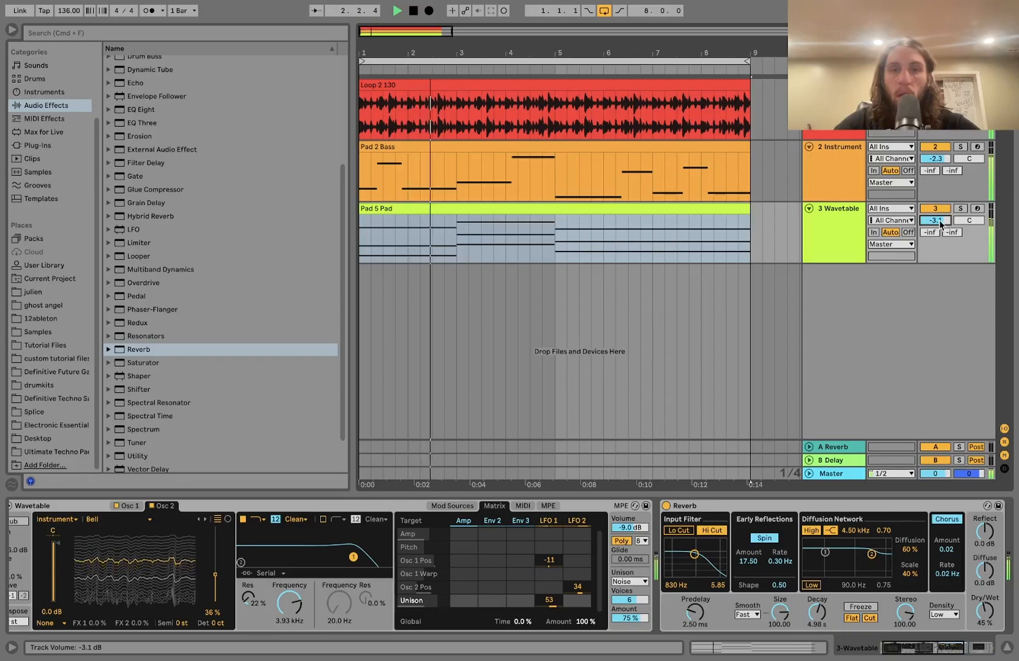
scroll(687, 570, "right", 6)
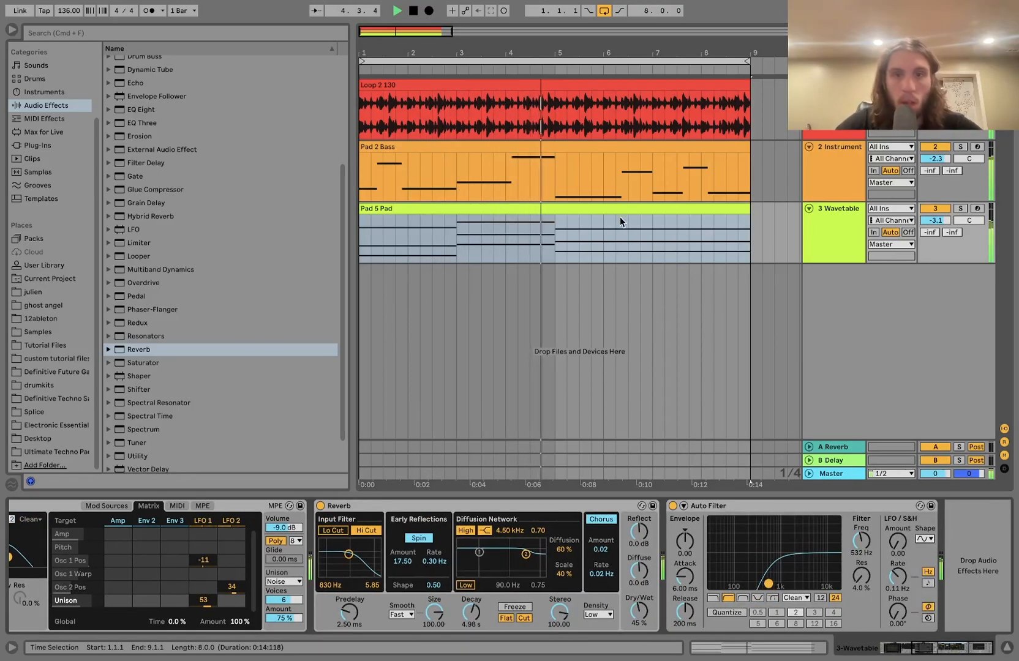
Step: Add a new MIDI track below the pad track and create an empty eight-bar MIDI clip on it
left_click(817, 243)
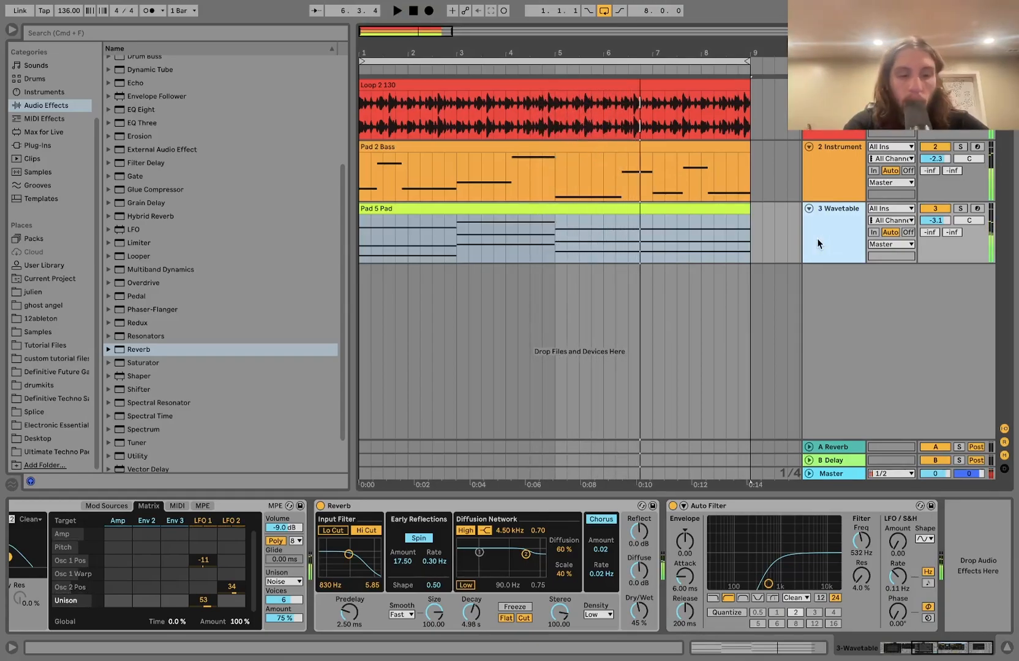
key("super+shift+t")
key("space")
left_click_drag(757, 283, 354, 324)
key("super+shift+m")
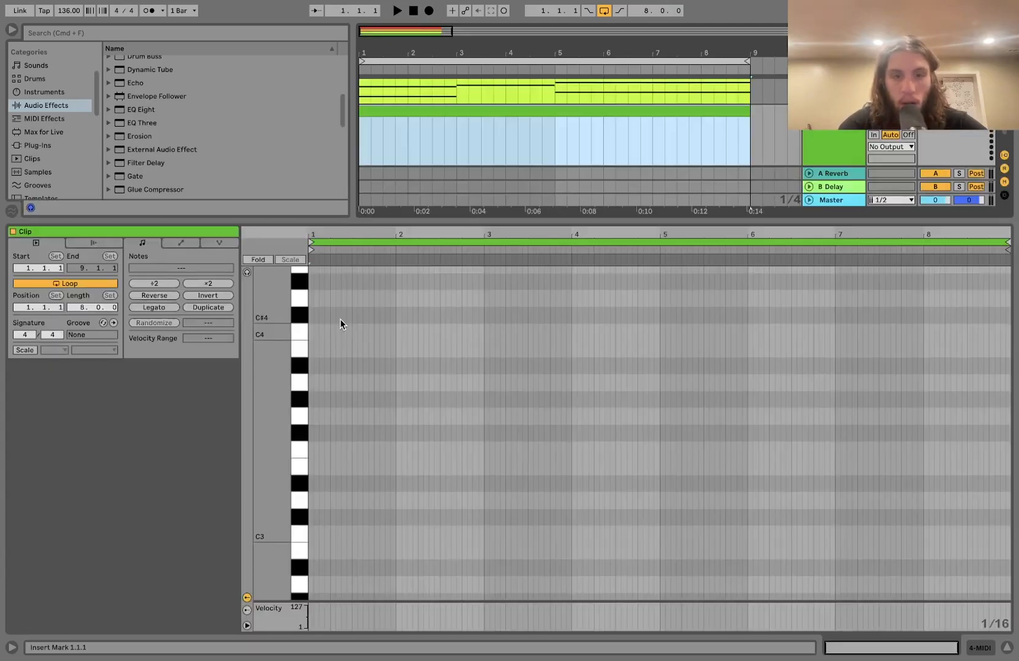
Step: Enter an eighth-note G3 at the start of bar 1, followed by an eighth-note A#4
double_click(312, 385)
key("shift+Right")
scroll(331, 384, "up", 2)
scroll(330, 388, "up", 1)
double_click(328, 385)
key("shift+Up")
key("shift+Right")
Step: Duplicate the G3 and A#4 pair and shift the copied A#4 one sixteenth earlier, shortening the copied G3
key("super+a")
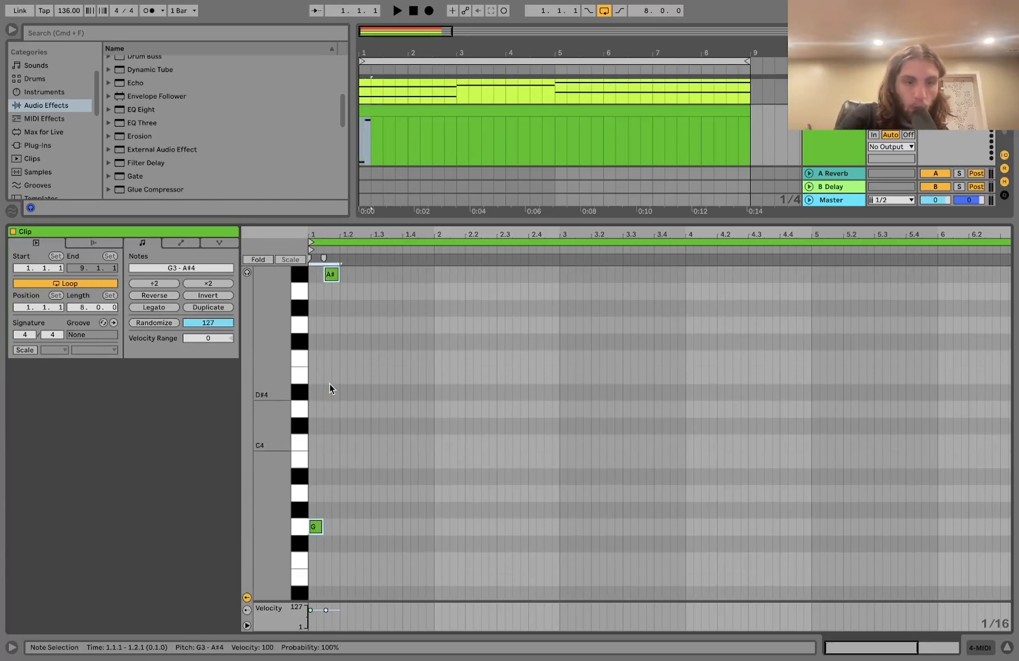
key("super+d")
left_click(378, 301)
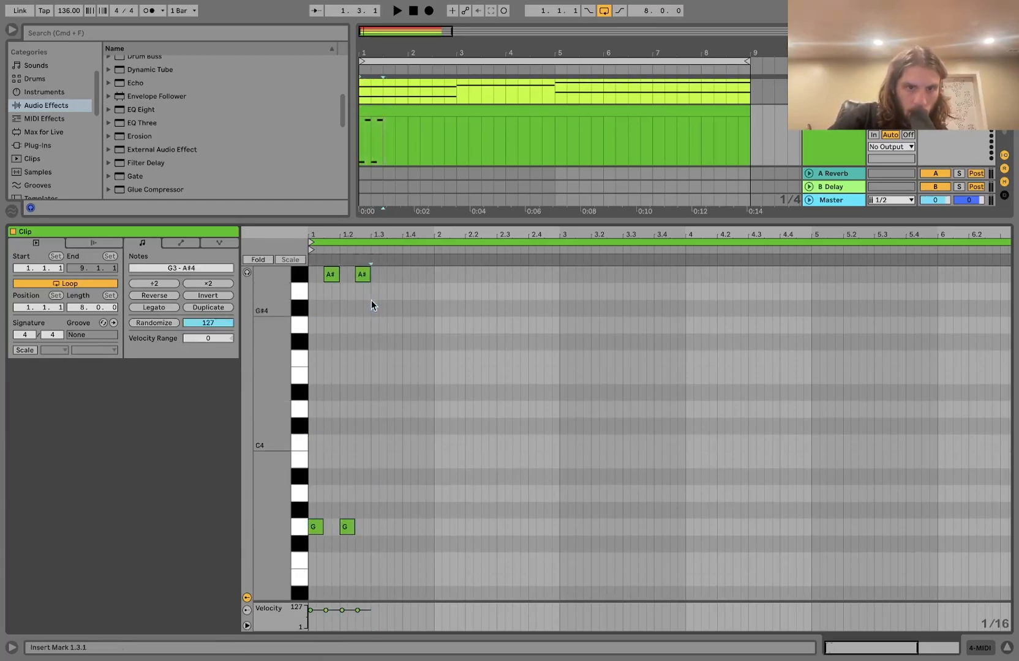
left_click_drag(364, 273, 356, 273)
Step: Repeat the three-sixteenth G3 and A#4 pattern from 1.2.1 until it fills the rest of bar 1
left_click_drag(353, 452, 352, 258)
key("space")
key("space")
key("super+d")
key("super+d")
key("super+d")
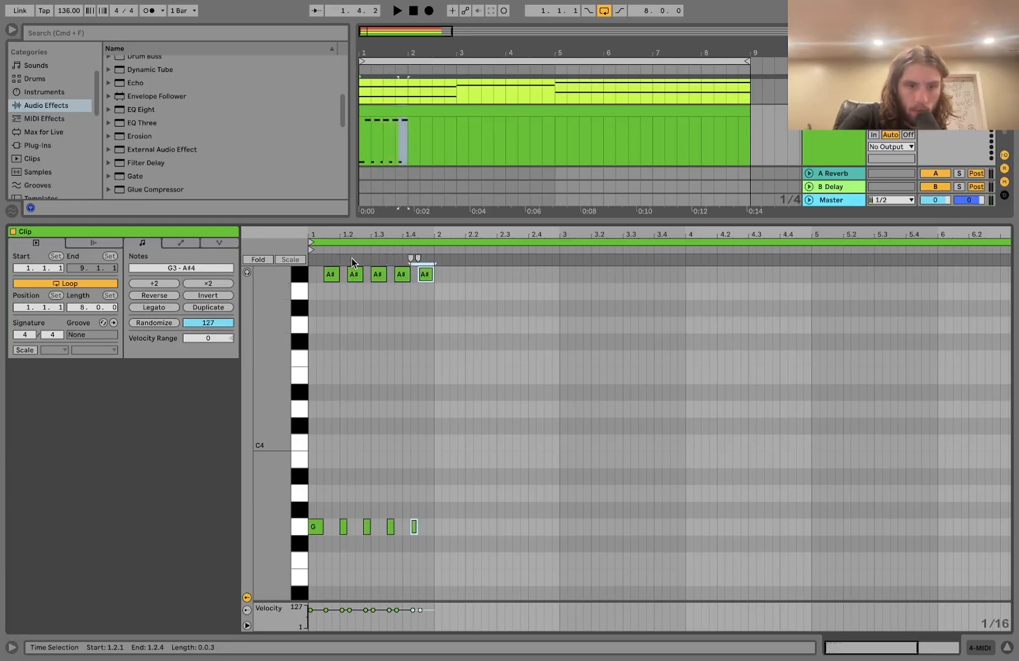
Step: Duplicate the complete one-bar pattern so it fills all eight bars of the clip
key("super+a")
key("super+d")
key("super+d")
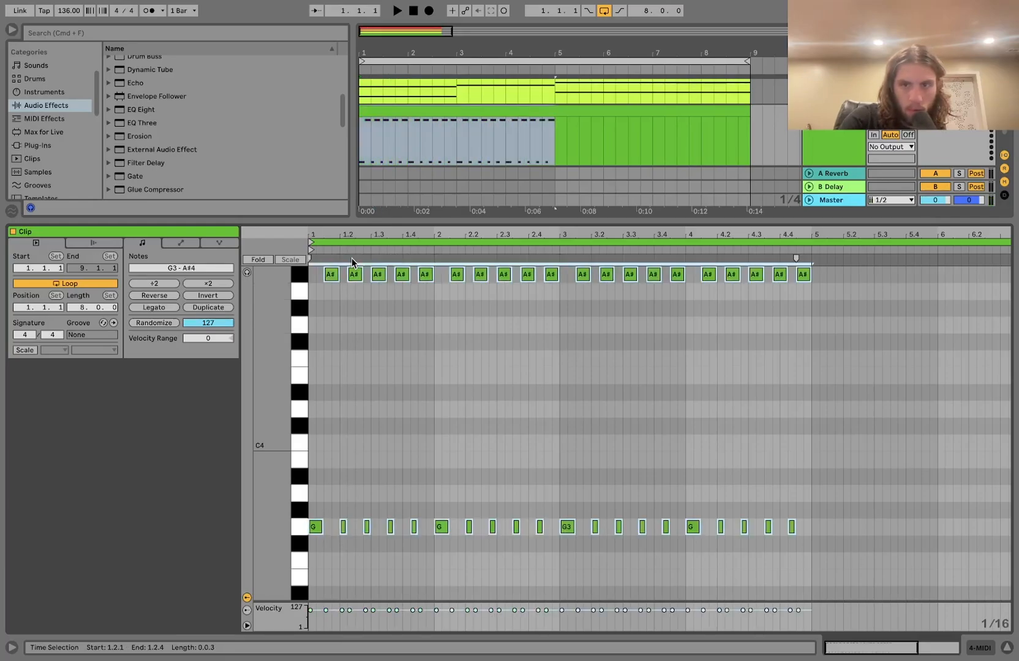
key("super+d")
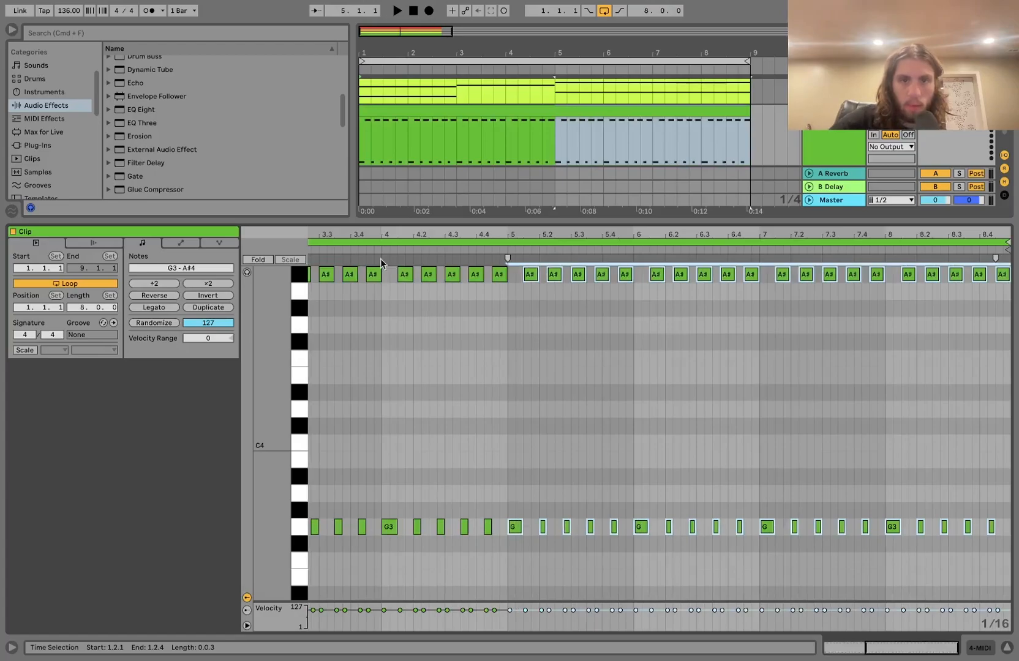
Step: Transpose all notes in bar 4 up five semitones to C4 and D#5
left_click_drag(387, 551, 504, 248)
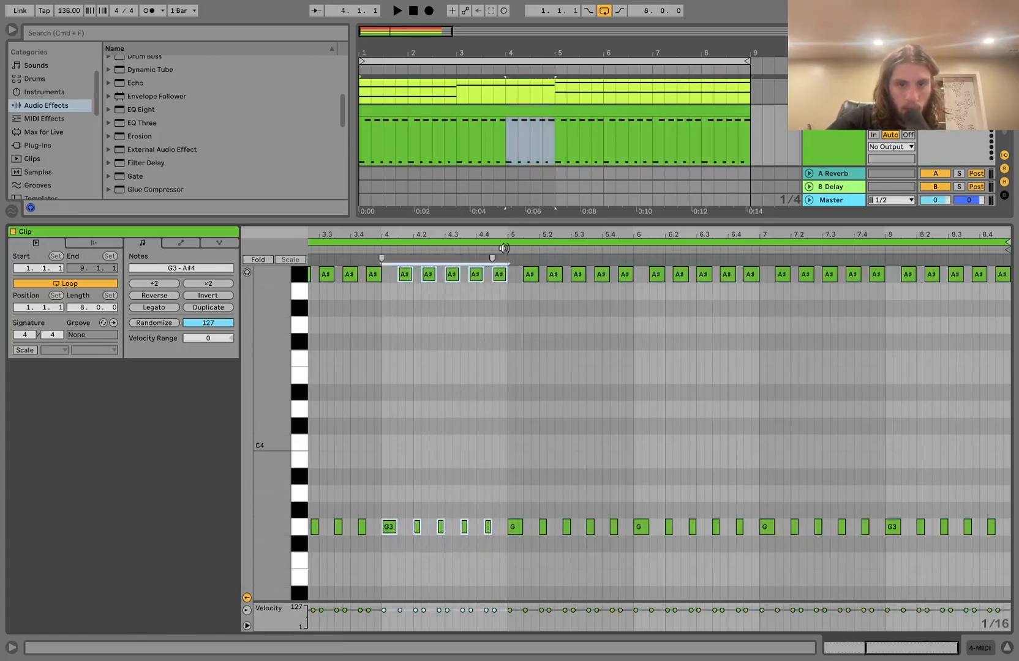
key("Up")
key("Up")
key("Up")
key("Up")
key("Up")
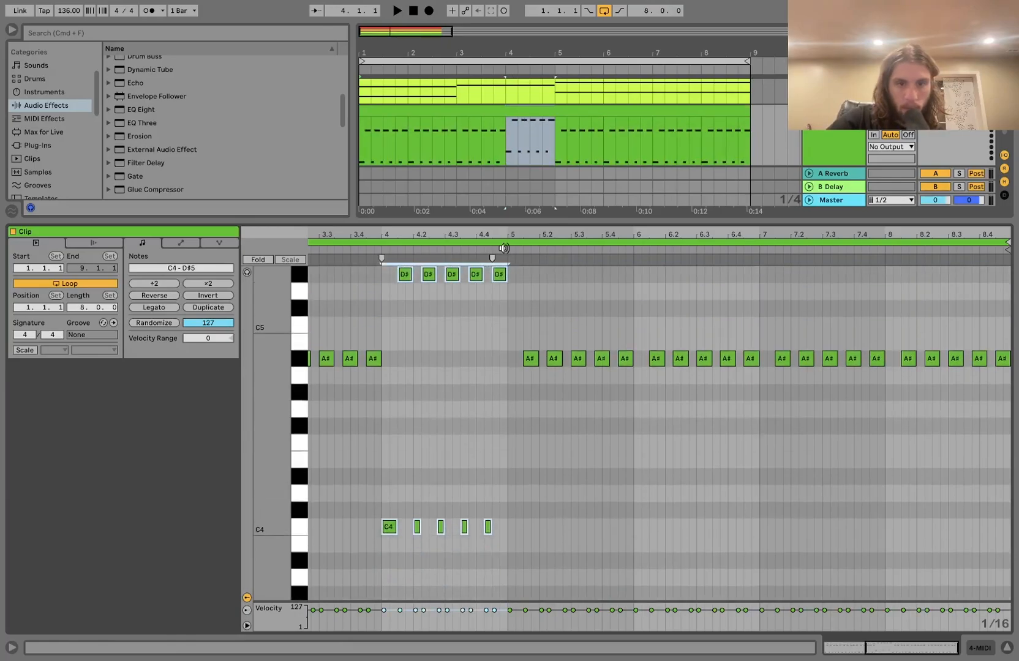
Step: Duplicate the first four bars of the new MIDI clip over bars 5 to 8
left_click_drag(560, 147, 334, 125)
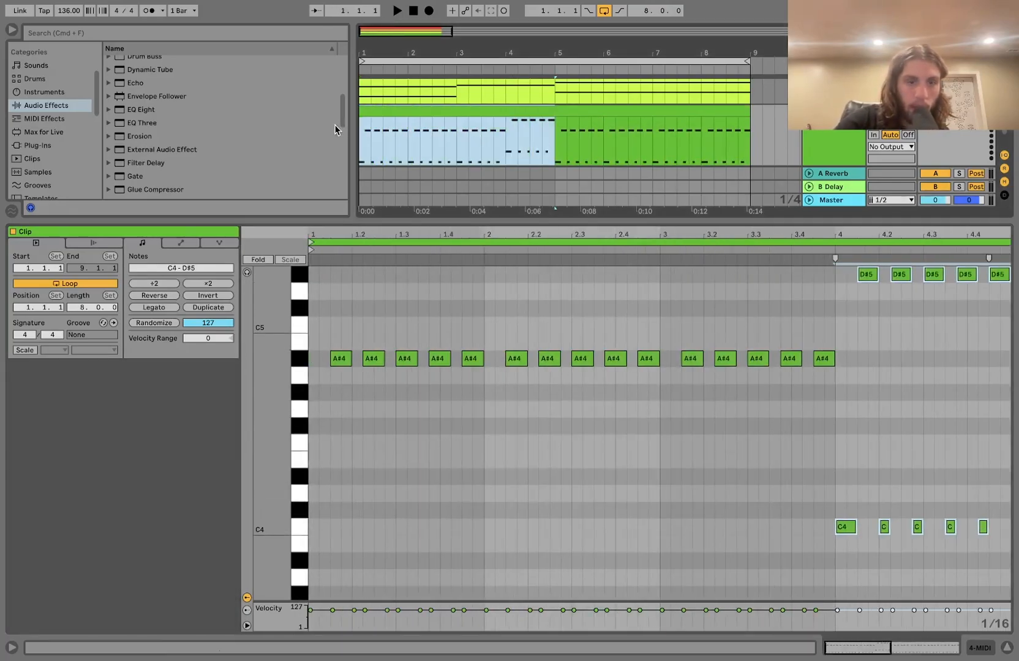
key("super+d")
left_click(414, 110)
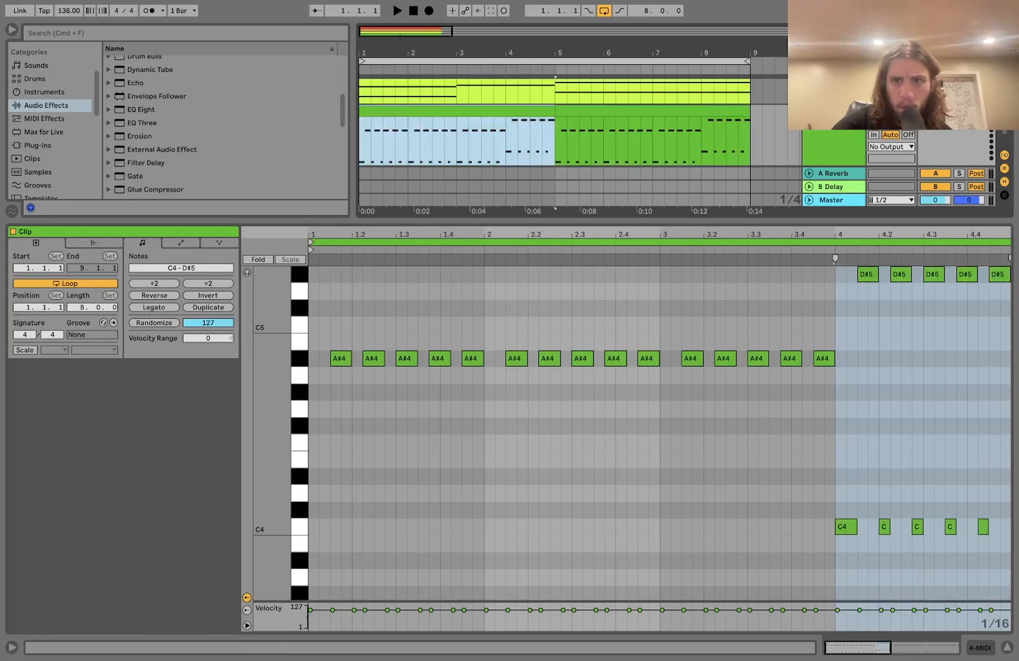
Step: Load the Analog instrument onto the new MIDI track and solo the track
double_click(838, 127)
left_click(44, 94)
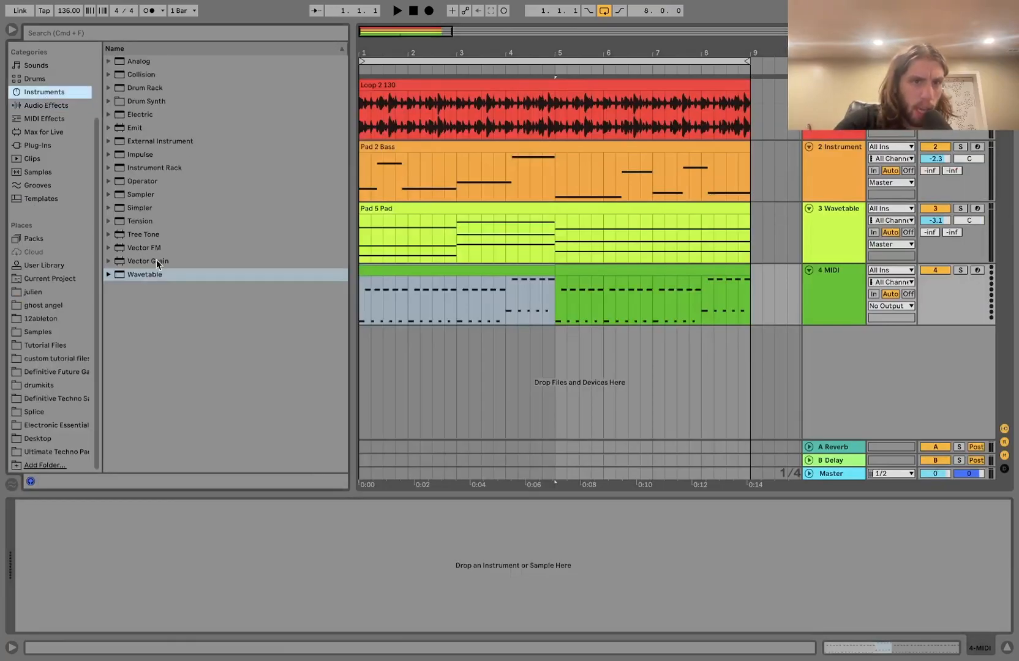
left_click(148, 63)
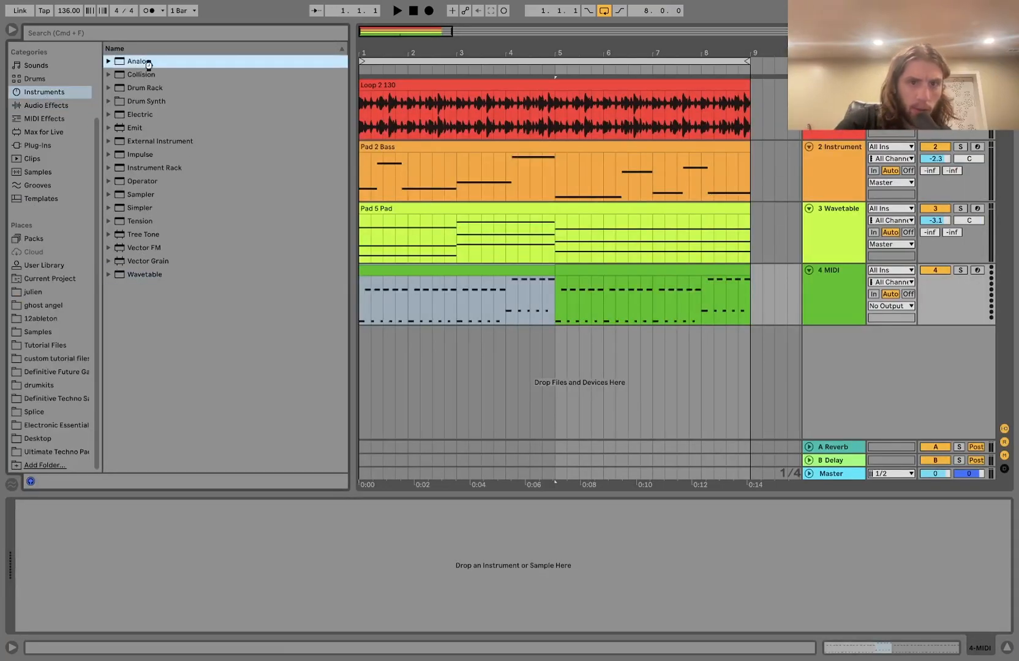
left_click_drag(518, 313, 520, 313)
left_click(960, 271)
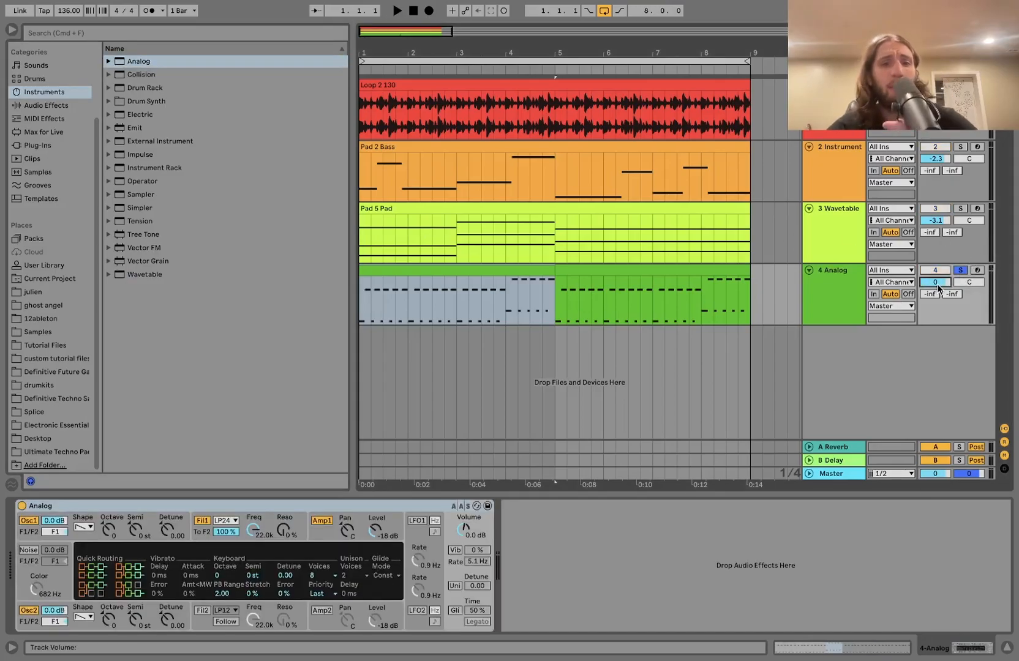
Step: Shape Analog's Amp1 envelope with a 965 ms decay and zero sustain while the part plays
key("space")
left_click(324, 528)
left_click_drag(101, 576, 103, 594)
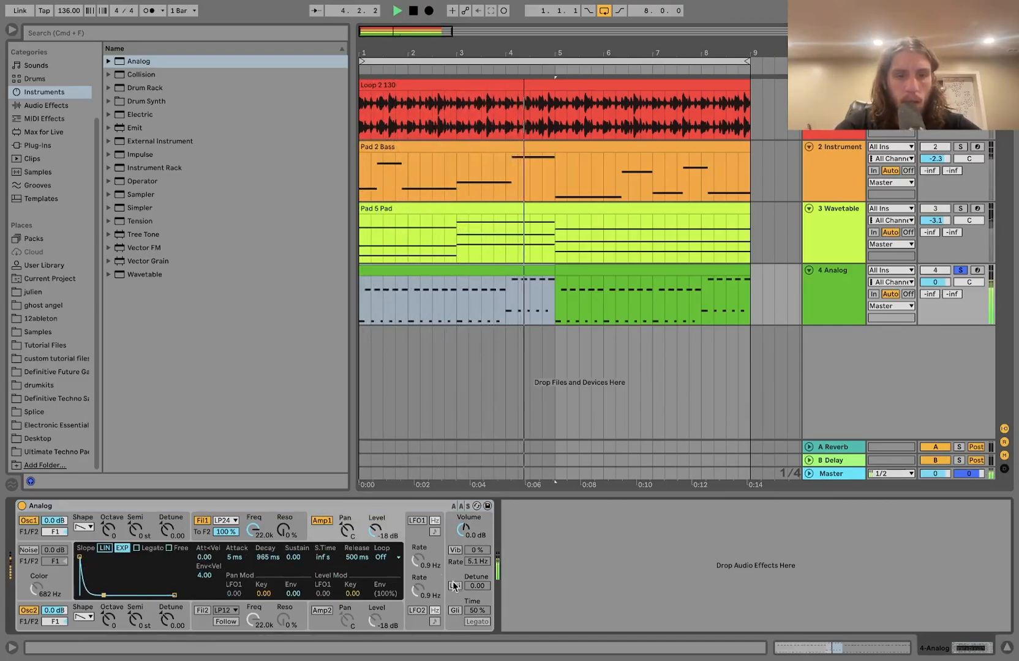
Step: Raise the last D#5 note in bar 4 of the Analog clip to G5
double_click(528, 268)
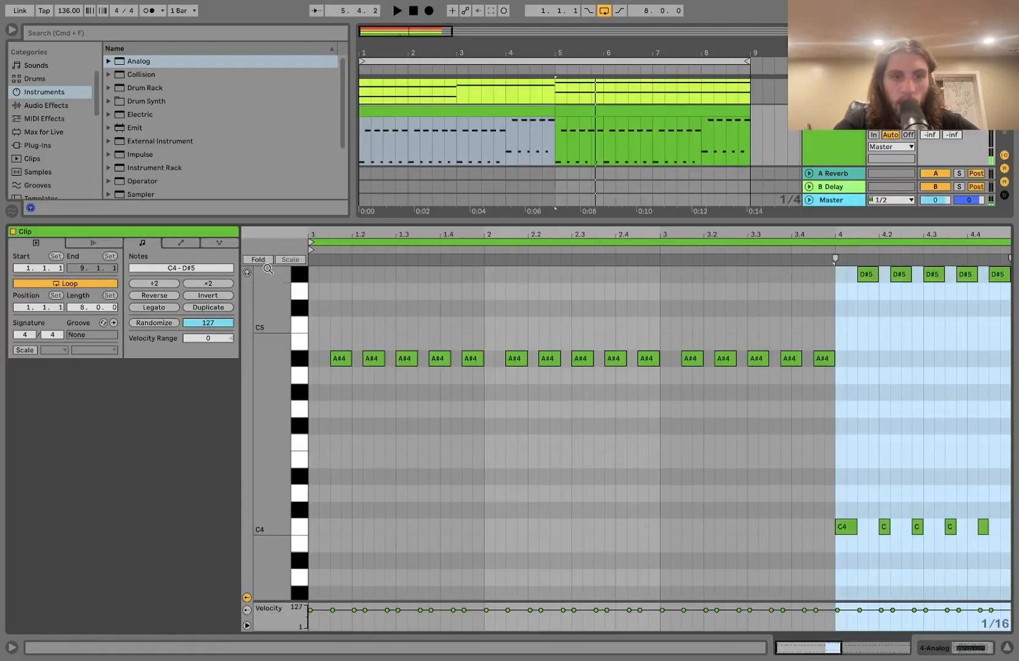
left_click(997, 275)
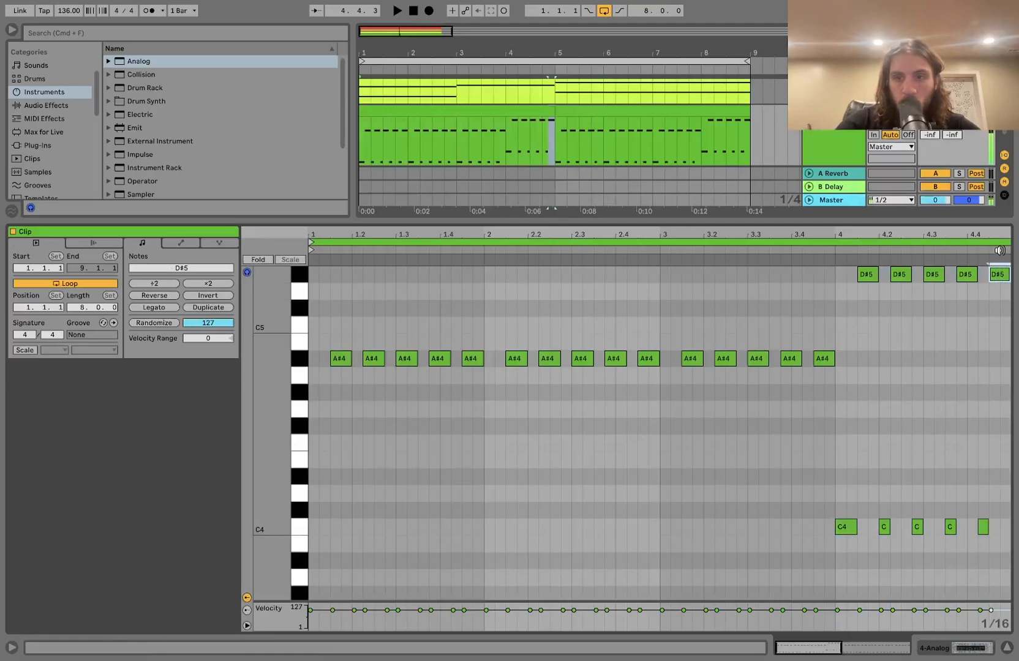
key("Up")
key("Up")
key("Up")
key("Up")
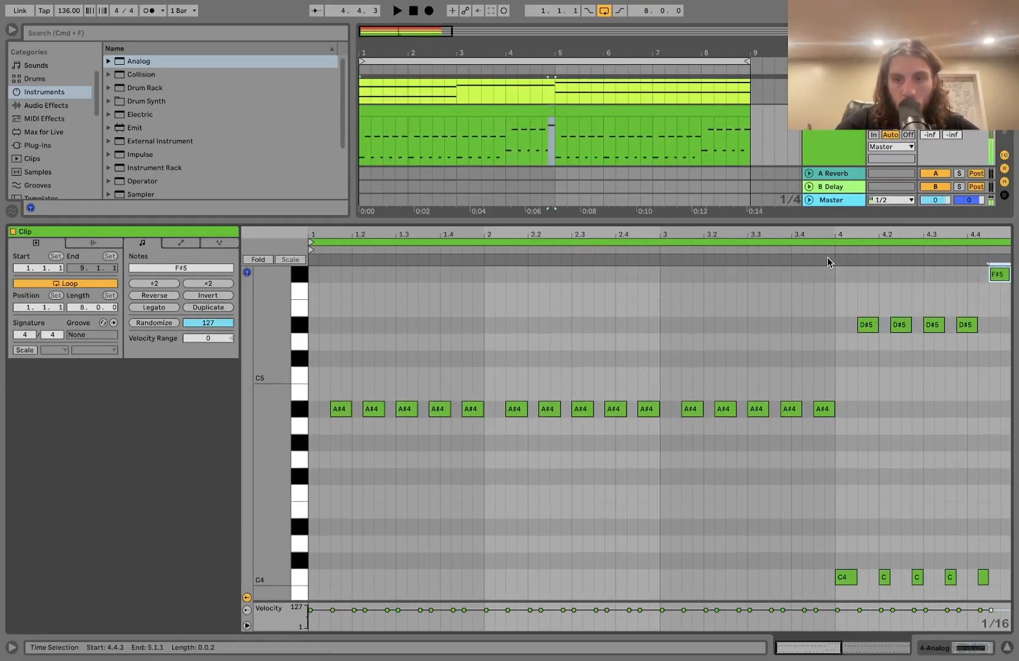
left_click(815, 251)
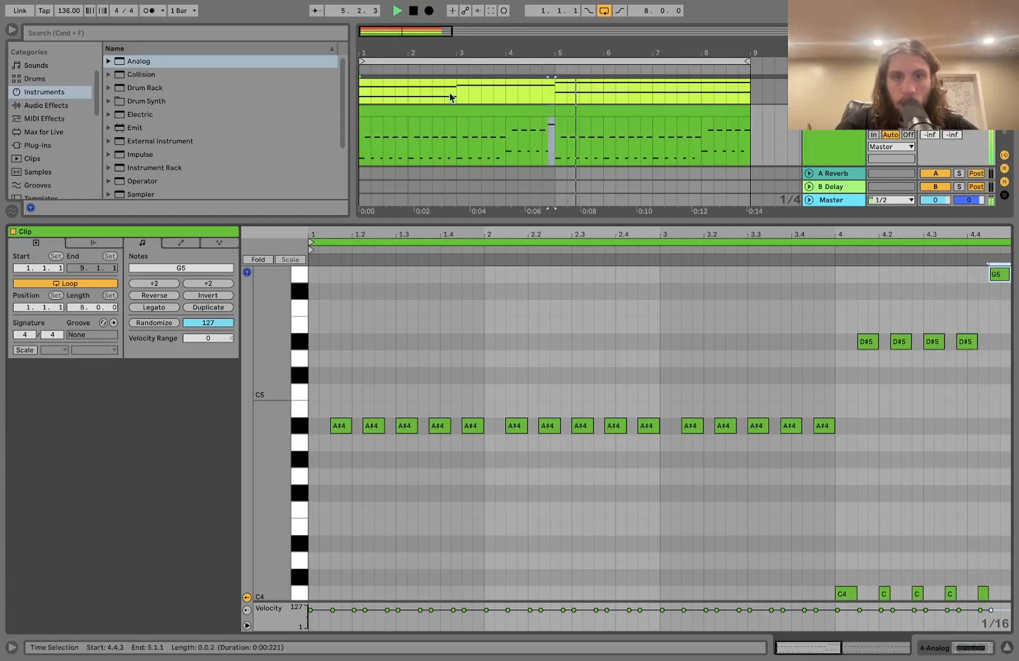
Step: Copy the edited four-bar Analog clip over bars 5 to 8 and unsolo the track at -2.0 dB volume
left_click(453, 109)
key("super+d")
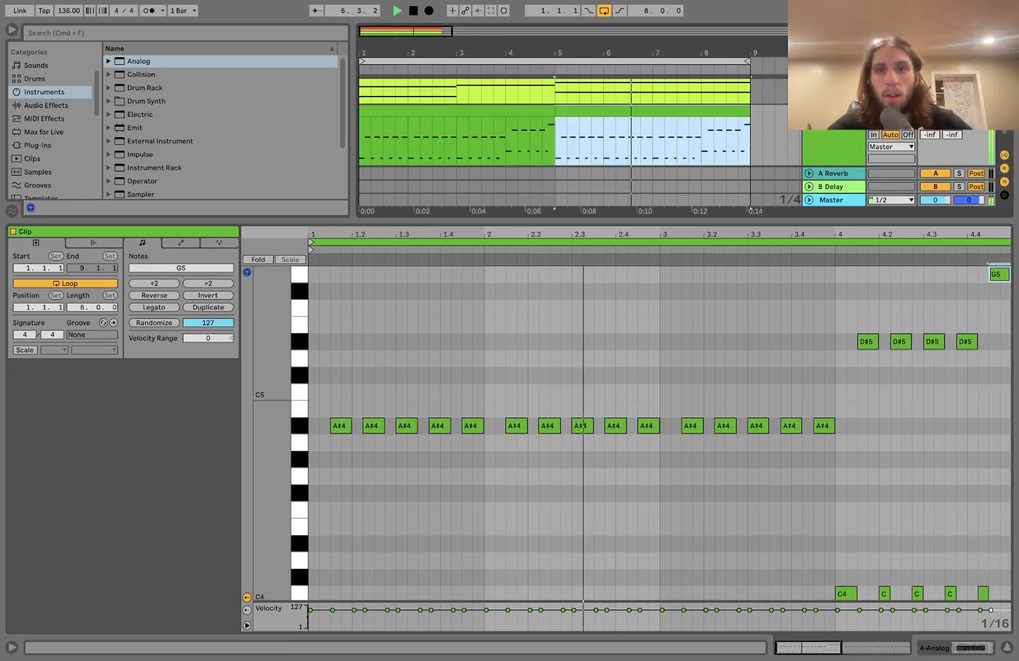
left_click(812, 133)
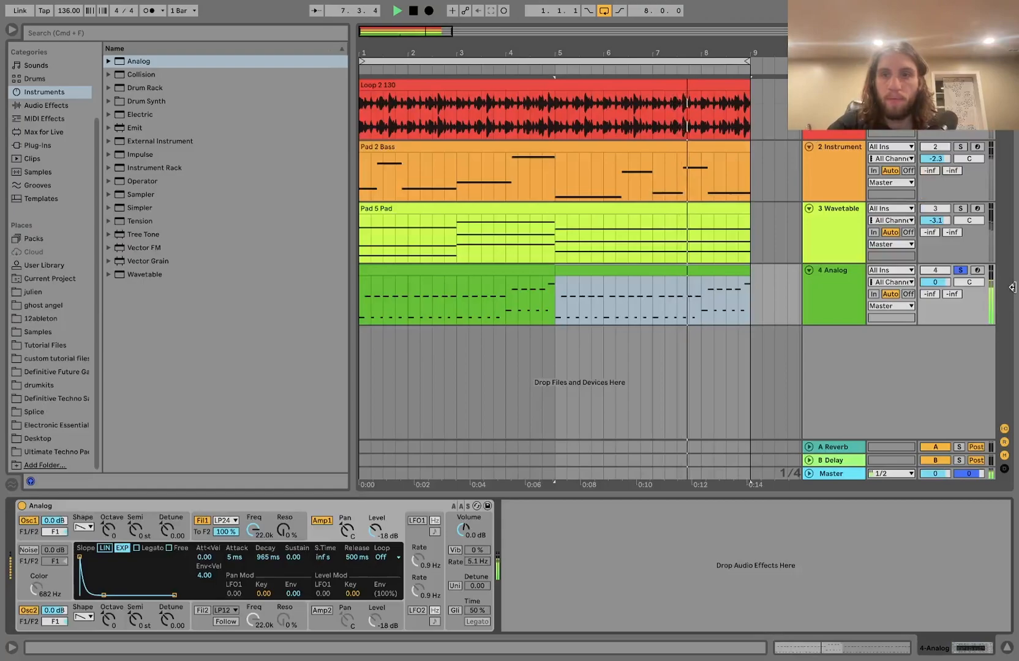
left_click_drag(932, 286, 932, 294)
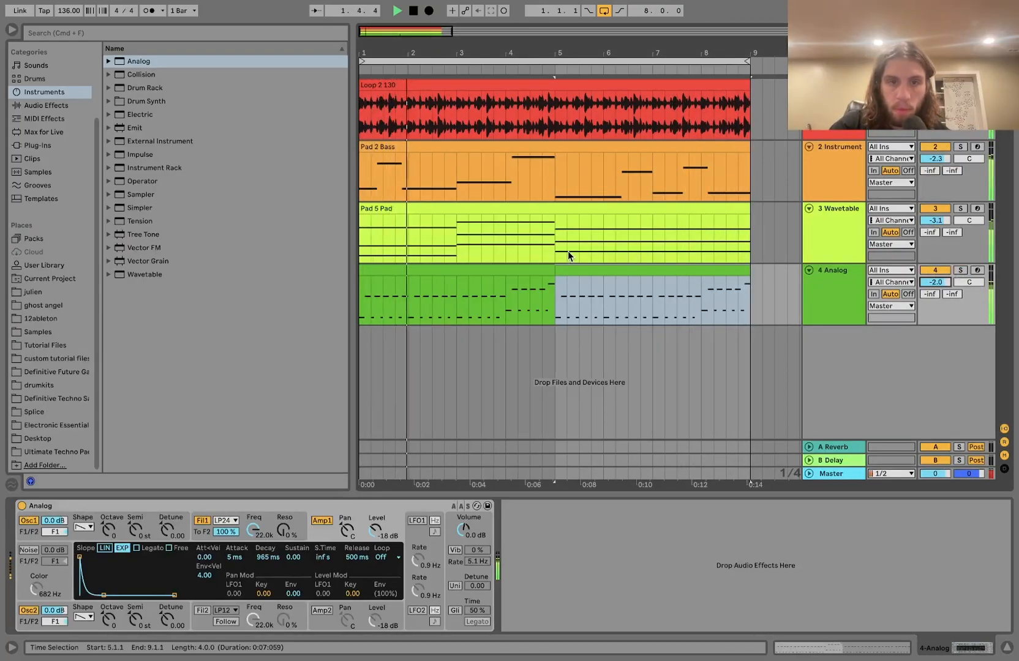
Step: In bar 4 of the Analog clip, raise the C4 notes to D#4 and lower the D#5 notes to D5
double_click(520, 271)
scroll(790, 538, "down", 2)
left_click_drag(790, 538, 1015, 585)
key("Up")
key("Up")
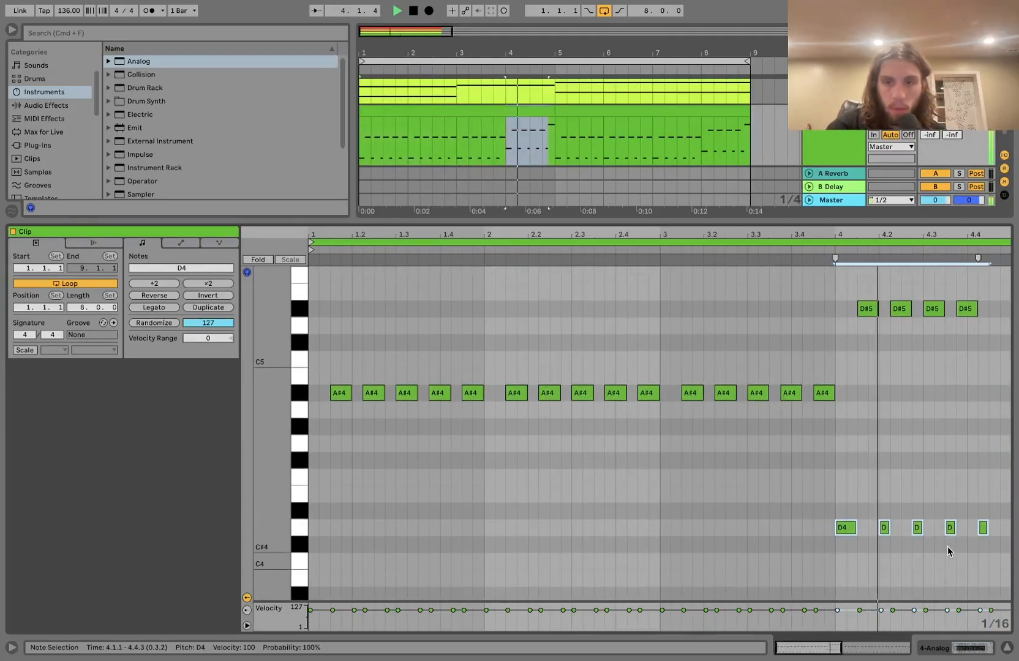
key("space")
key("Up")
left_click_drag(851, 318, 1011, 293)
key("Down")
scroll(967, 331, "up", 3)
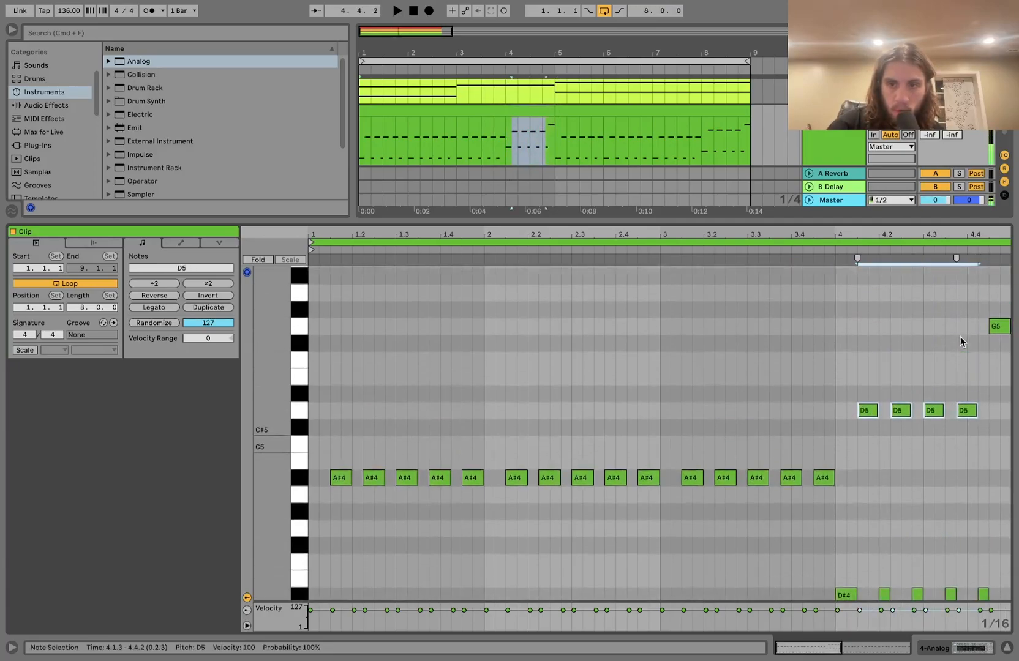
Step: Replace bars 5 to 8 of the Analog part with a copy of the revised first four bars
left_click(498, 109)
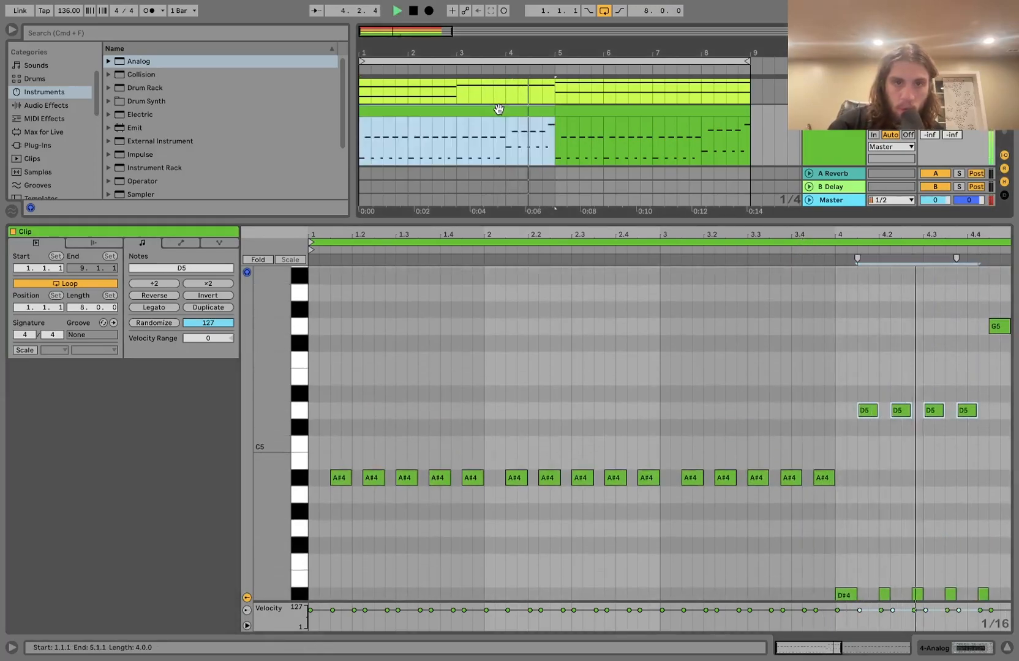
key("super+d")
left_click(498, 109)
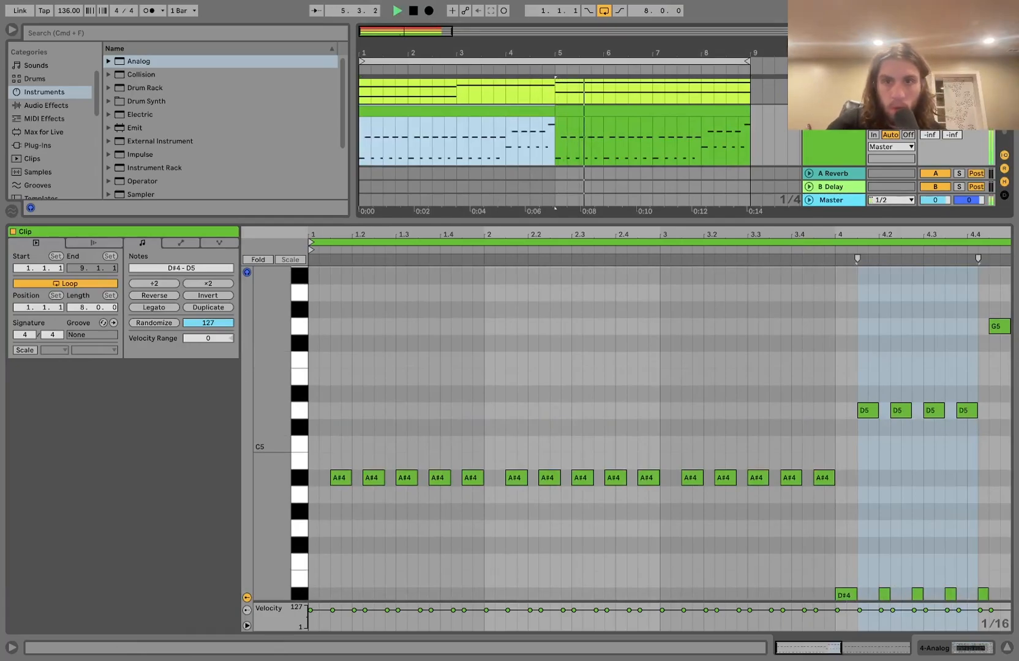
Step: Set the pad's Auto Filter to 682 Hz with 15% resonance and its Reverb Dry/Wet to 72%
left_click(840, 141)
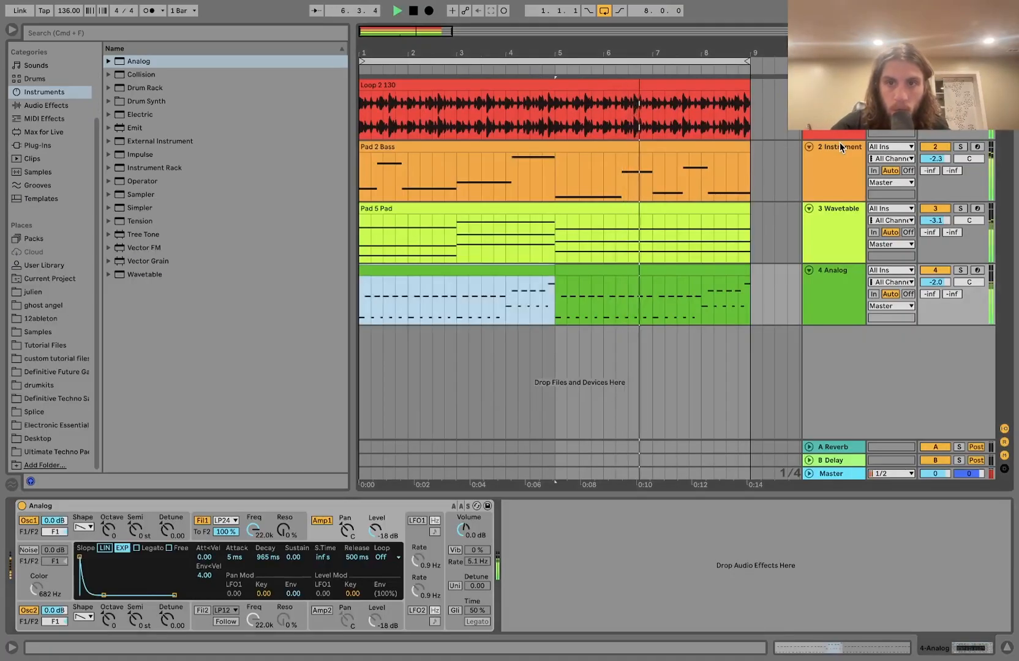
left_click(833, 242)
left_click_drag(768, 584, 773, 578)
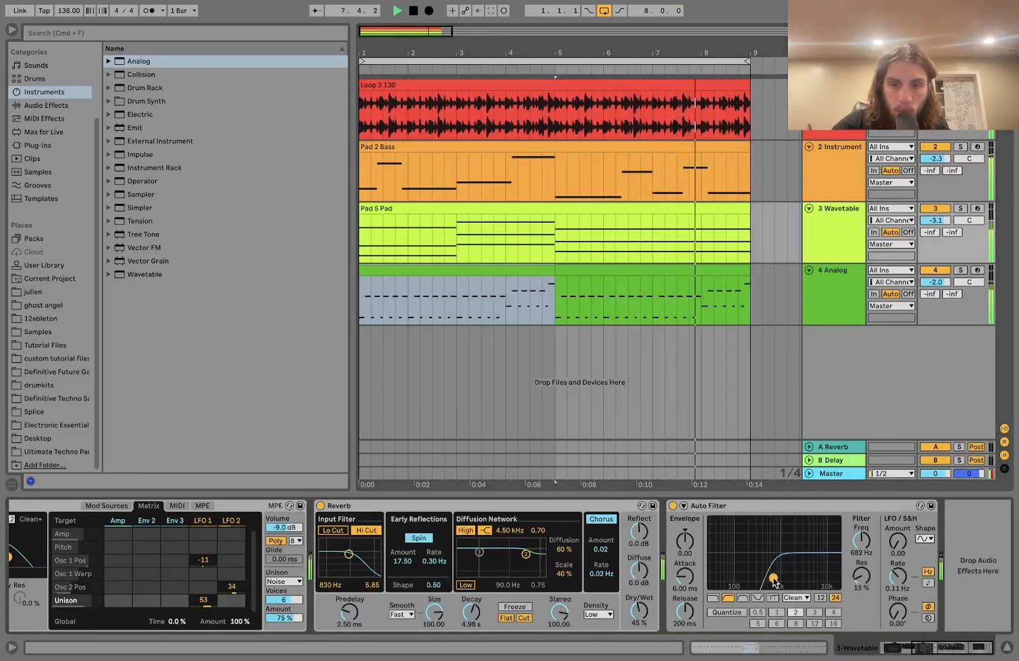
left_click_drag(638, 611, 639, 588)
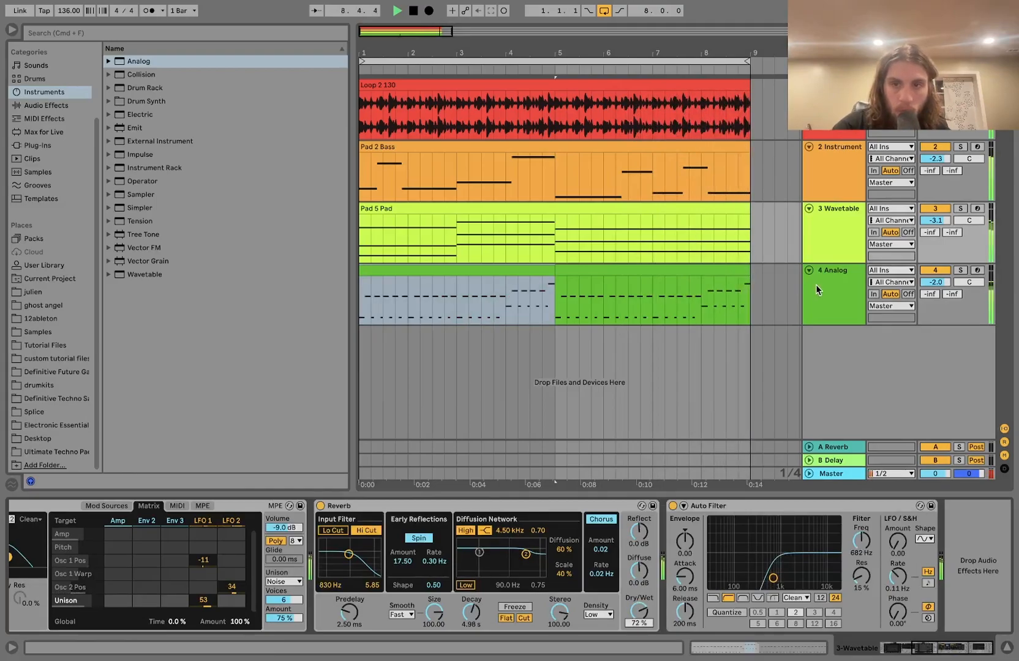
Step: Solo the Analog track, set its volume to 0 dB, and bring up its instrument controls
left_click(815, 285)
left_click(959, 270)
key("space")
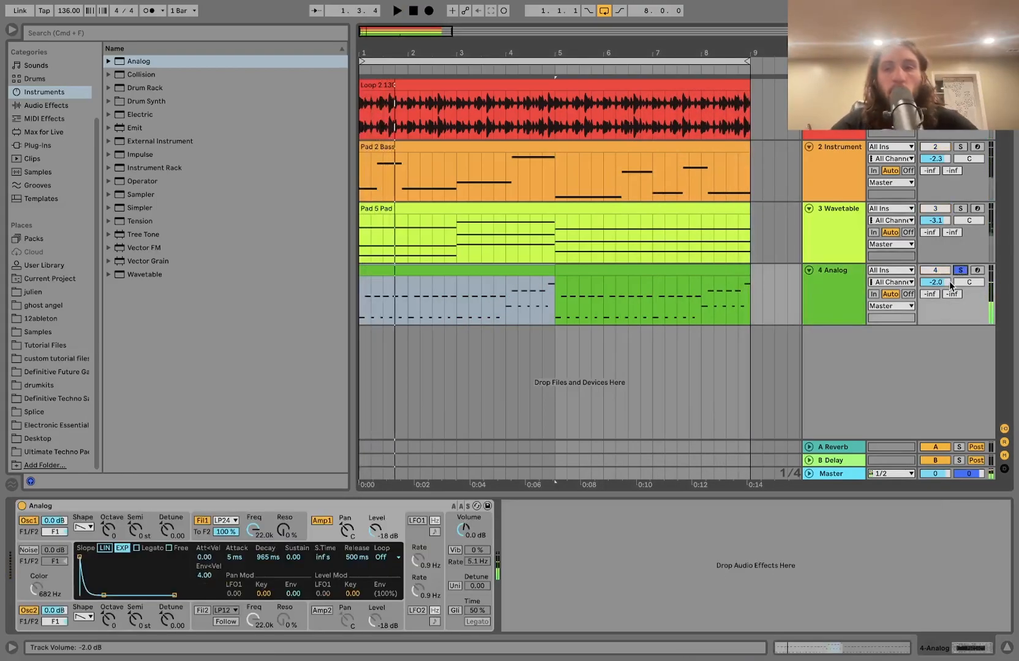
double_click(516, 275)
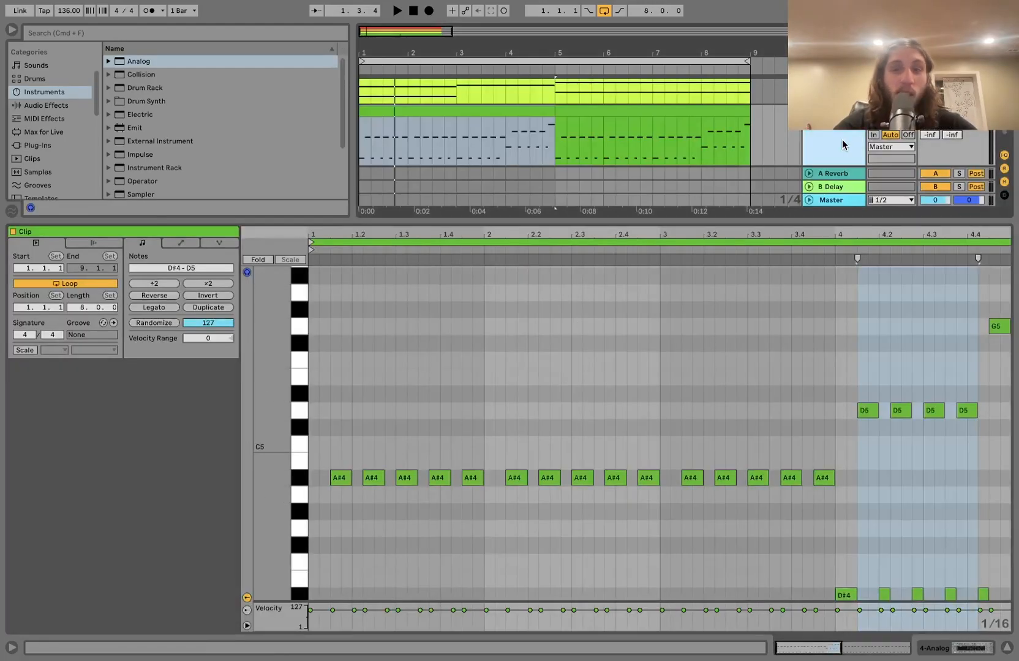
left_click(842, 140)
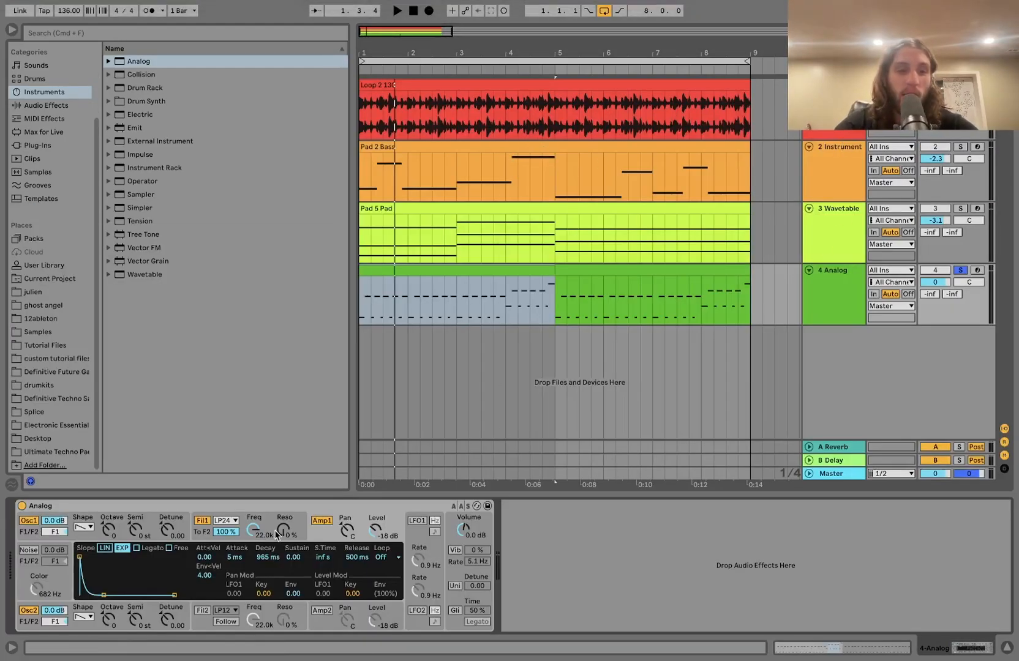
Step: Insert the -12 Pitch preset ahead of Analog and audition the lowered melody
key("space")
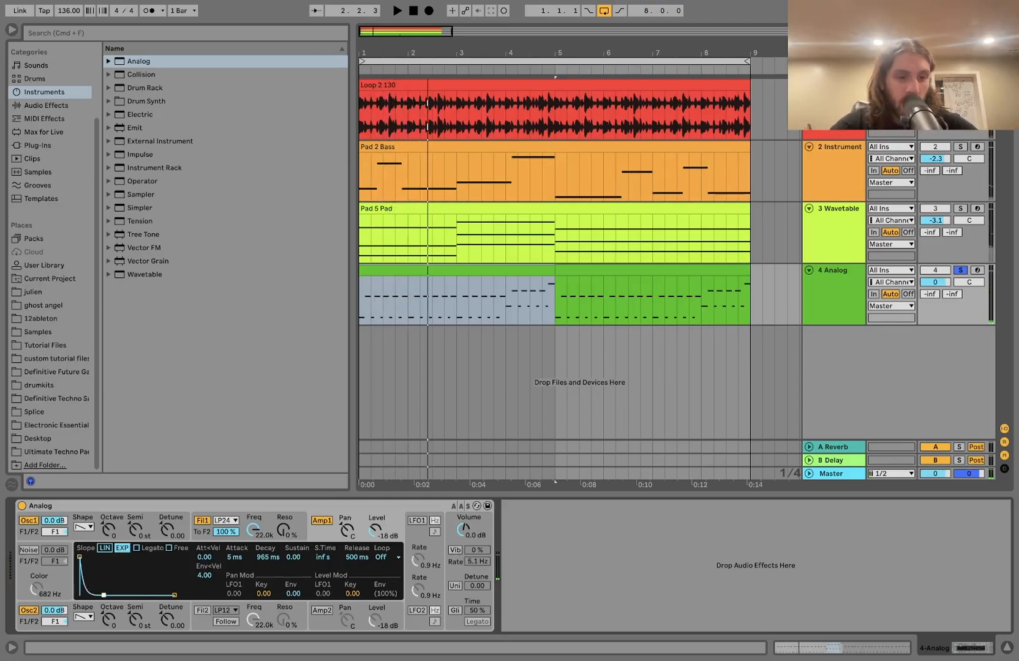
left_click(34, 119)
double_click(144, 233)
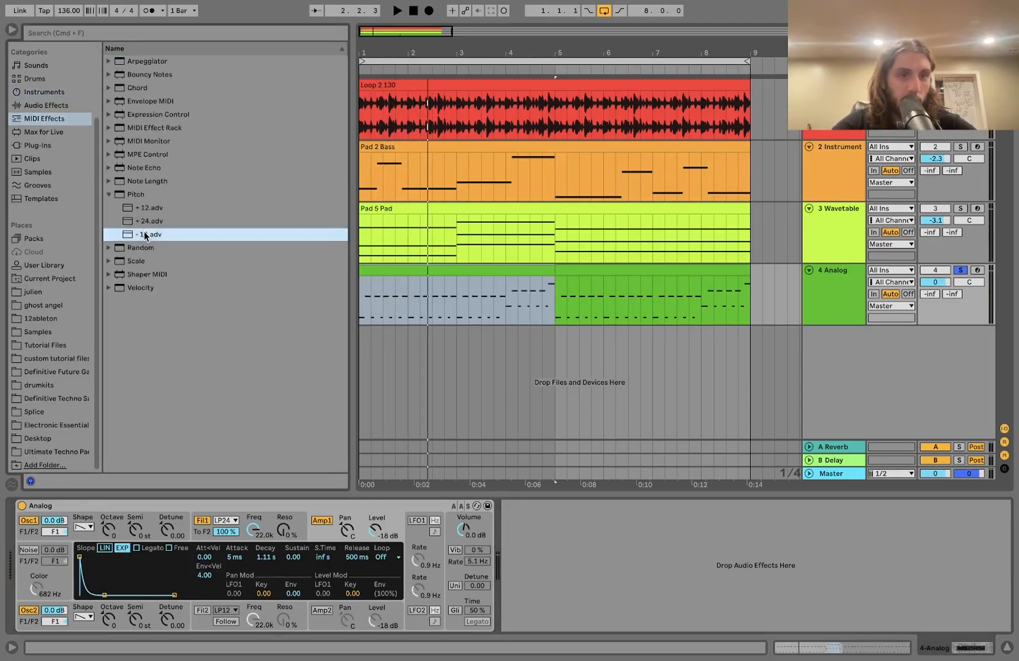
key("space")
left_click(182, 537)
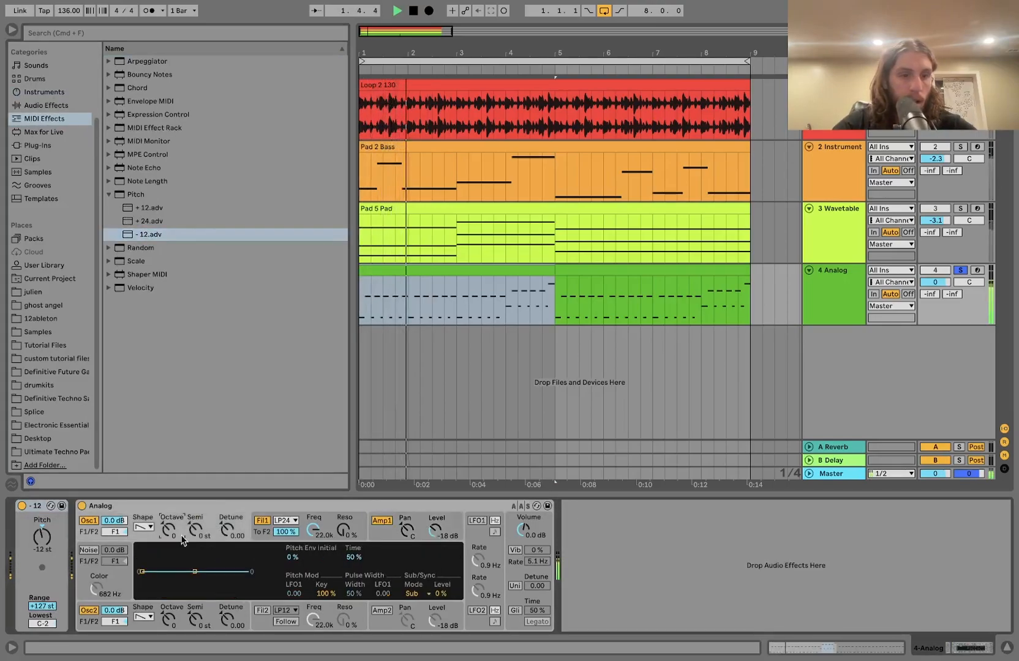
key("space")
Step: Set Analog's keyboard voices to Mono and enable glide with a time of 37%
left_click(515, 608)
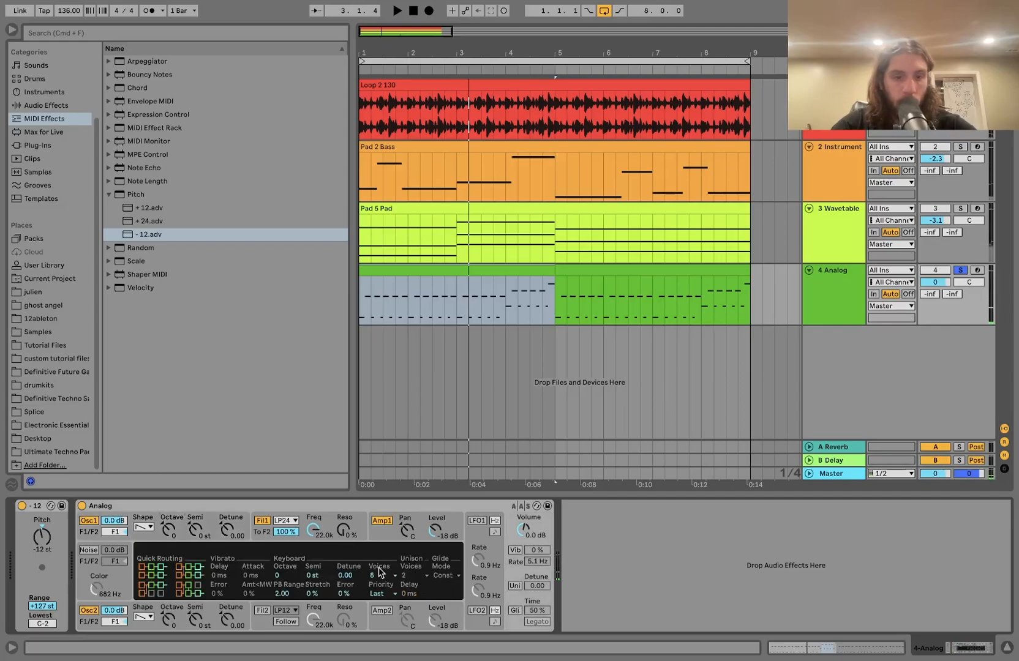
left_click(383, 576)
left_click(383, 471)
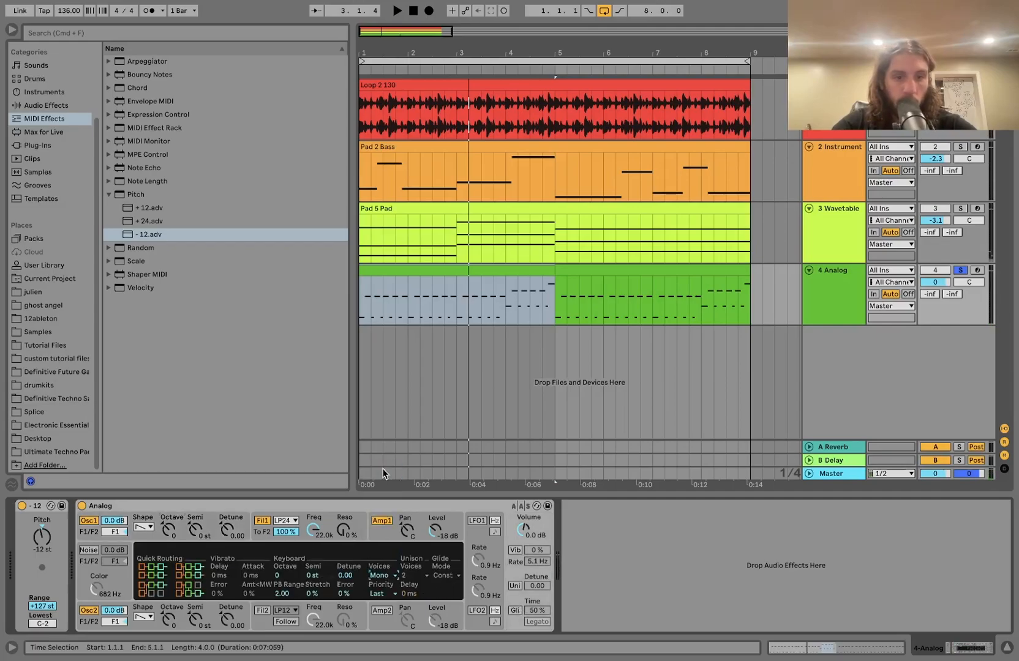
left_click(515, 611)
key("space")
left_click_drag(537, 610, 537, 622)
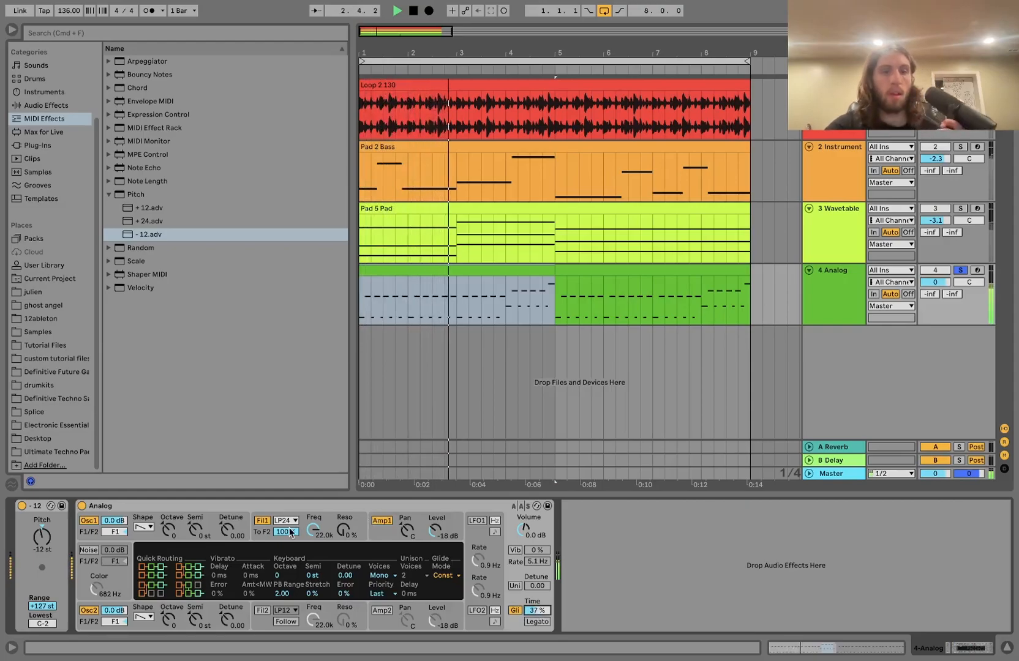
Step: Set oscillator 1's pitch envelope to -56% initial and 13% time, and choose a sine shape for it
left_click(209, 520)
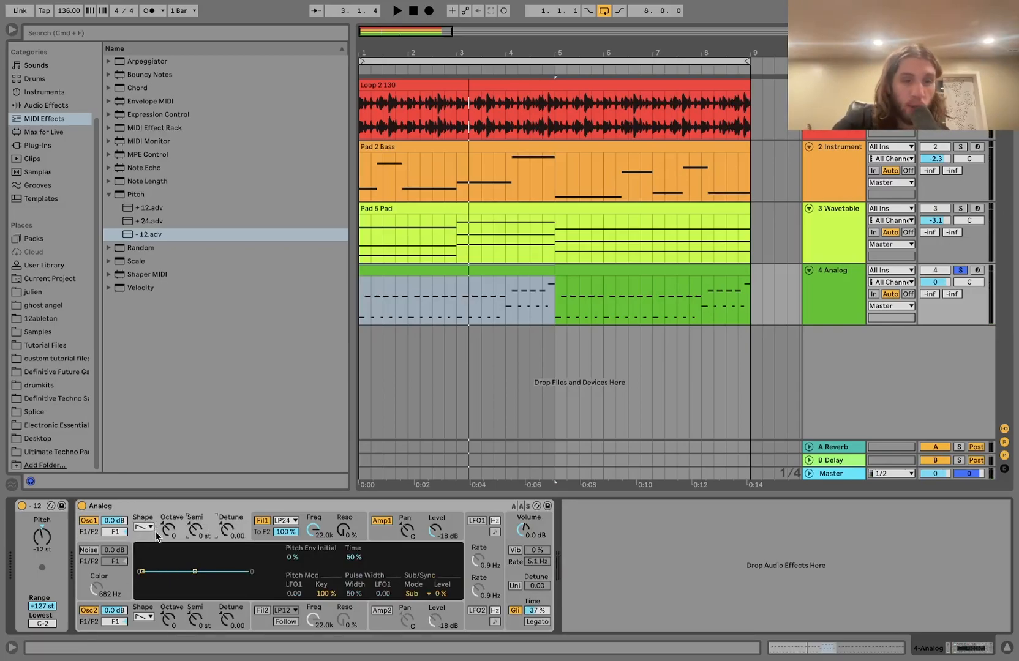
left_click(156, 613)
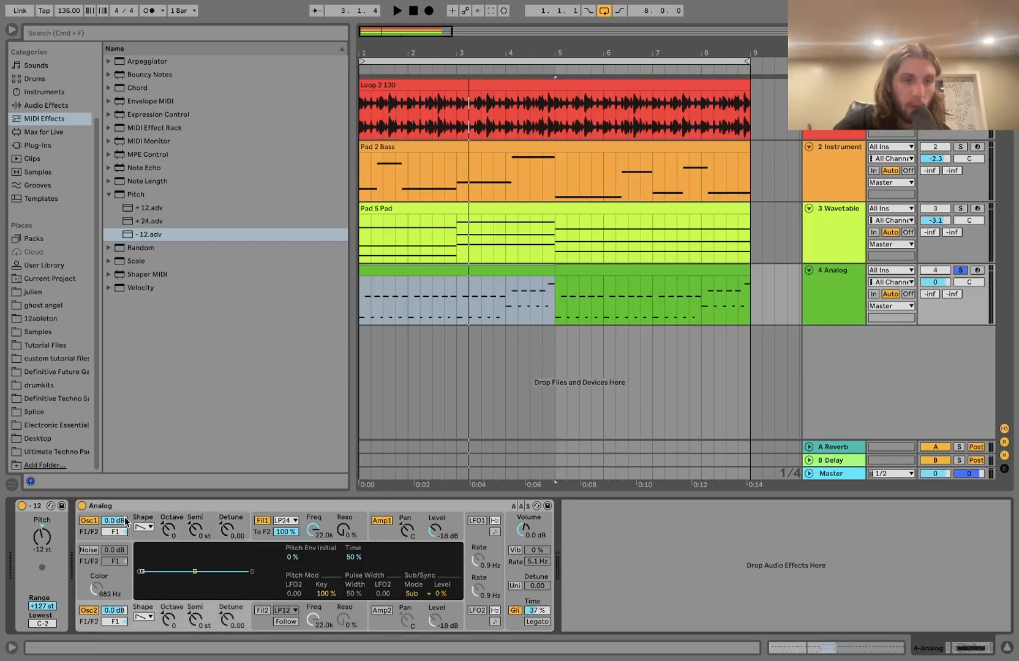
left_click(129, 518)
key("space")
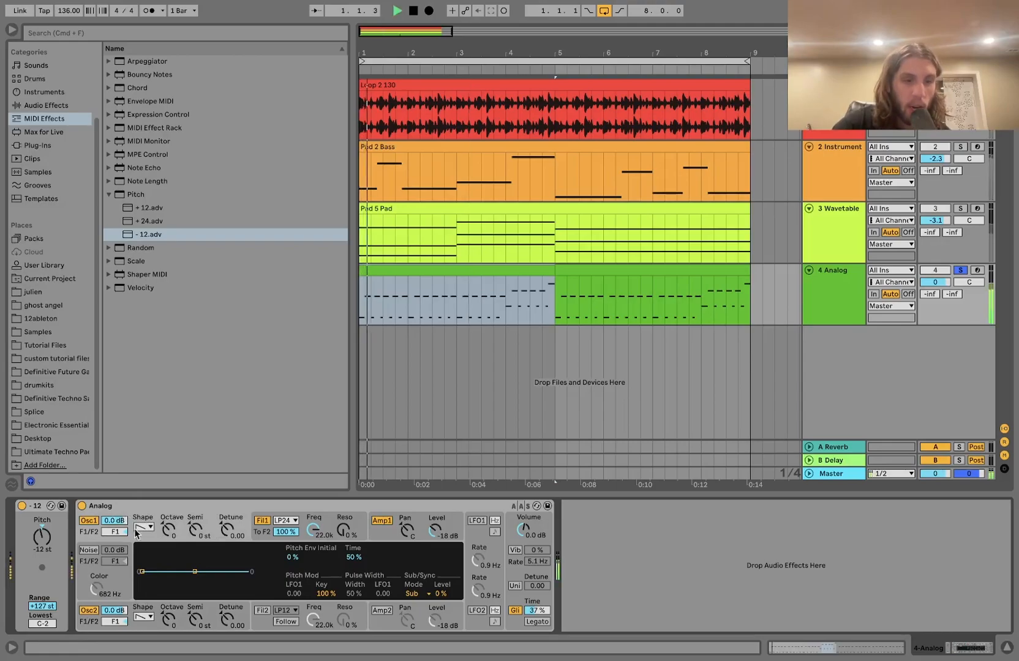
mouse_move(143, 573)
left_mouse_down()
mouse_move(194, 572)
mouse_move(160, 572)
mouse_move(141, 594)
mouse_move(142, 584)
left_mouse_up()
left_click(142, 528)
left_click(141, 543)
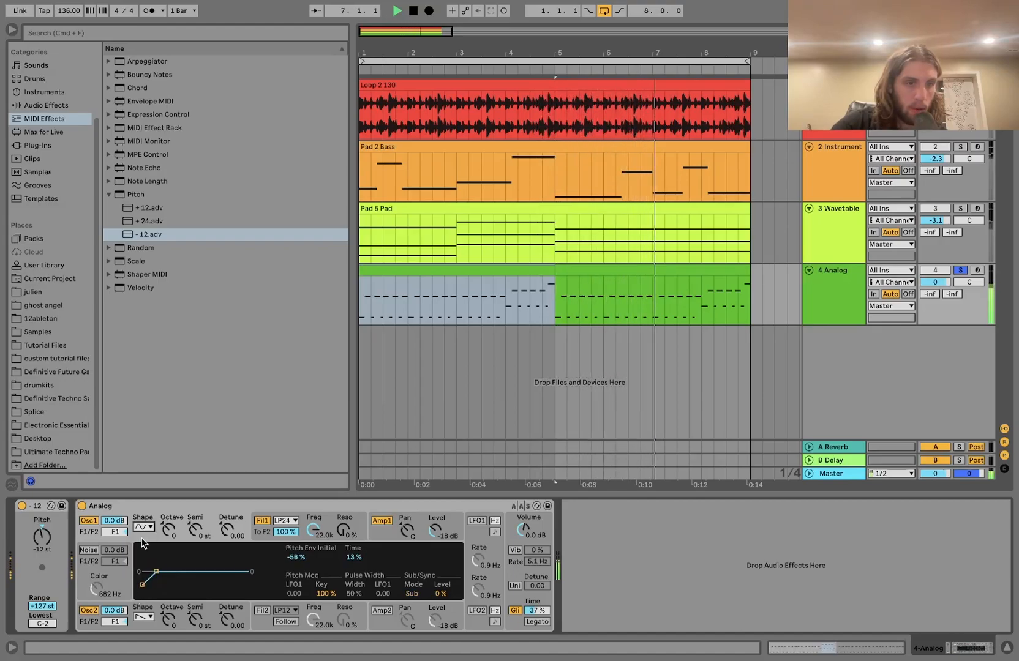
Step: Raise oscillator 1 by 7 semitones and change its shape to a rectangle wave, keeping the octave at 0
left_click(174, 532)
left_click_drag(197, 532, 172, 545)
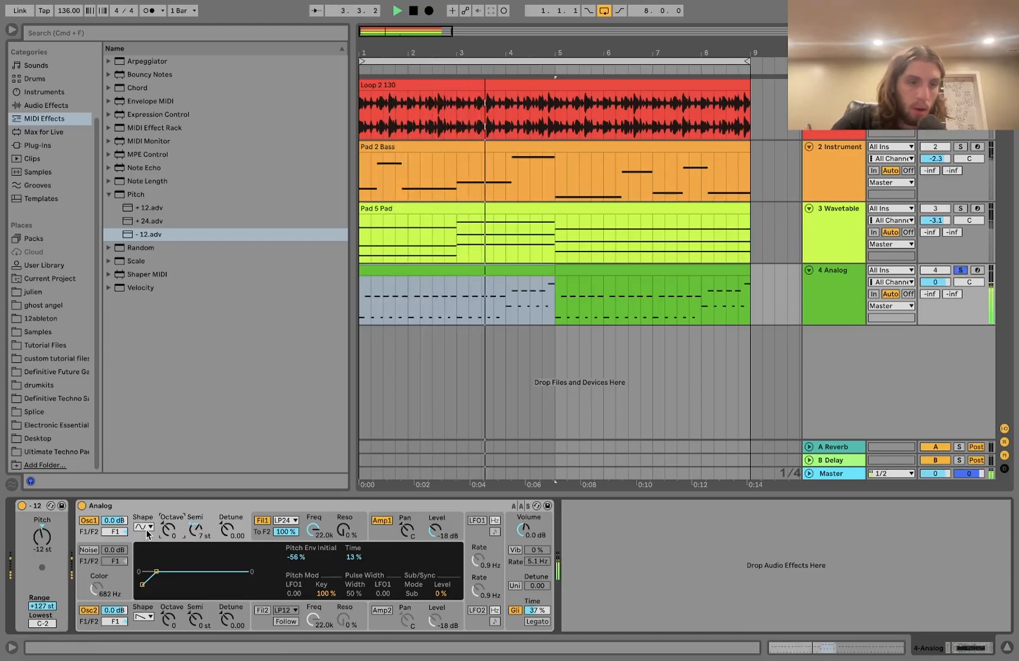
left_click(147, 528)
left_click(144, 554)
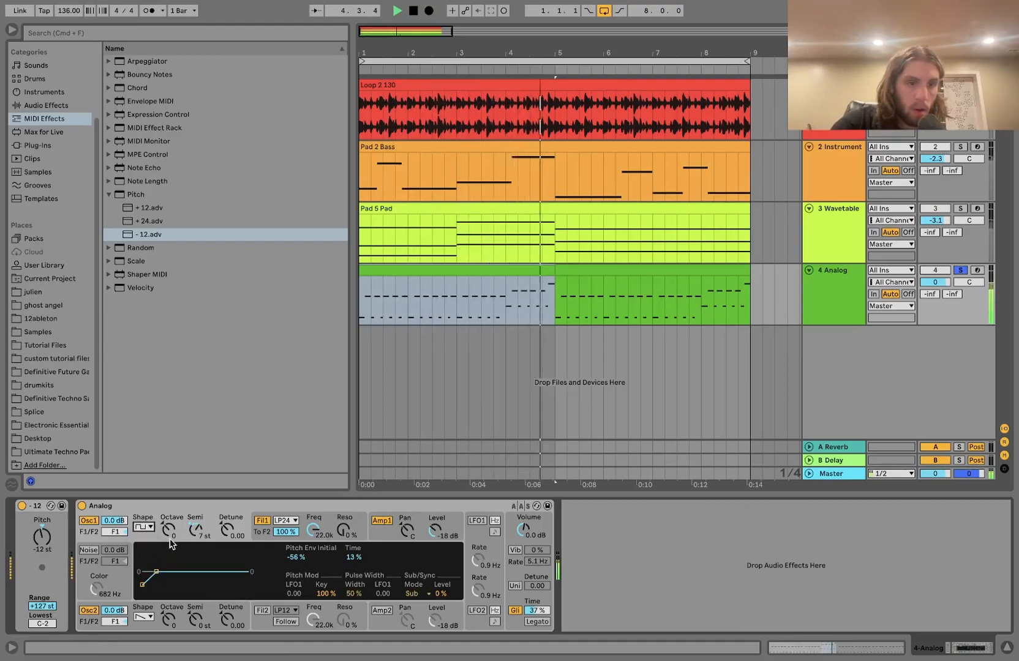
left_click_drag(170, 539, 169, 535)
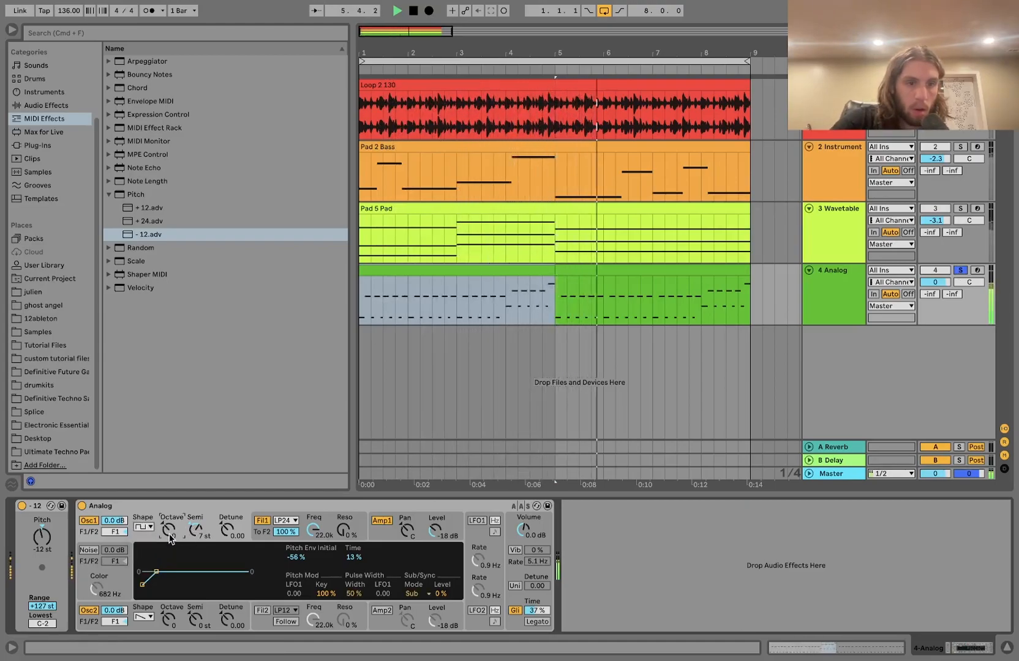
double_click(169, 537)
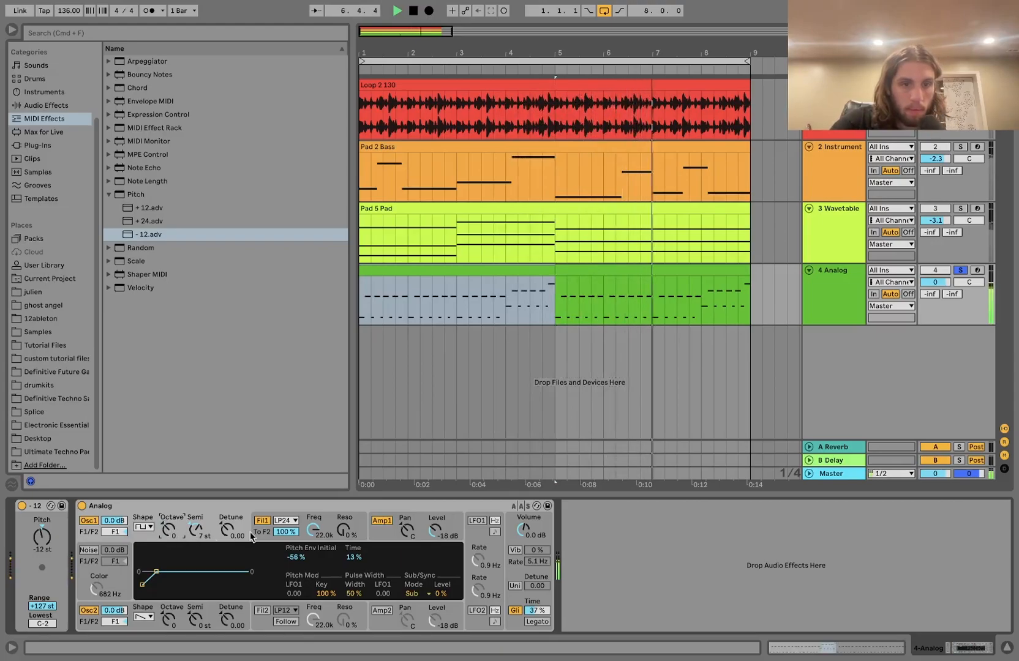
Step: Lower filter 1's cutoff frequency to 471 Hz while listening to the melody
left_click_drag(314, 534, 313, 591)
left_click_drag(313, 534, 323, 573)
left_click_drag(315, 532, 315, 528)
key("space")
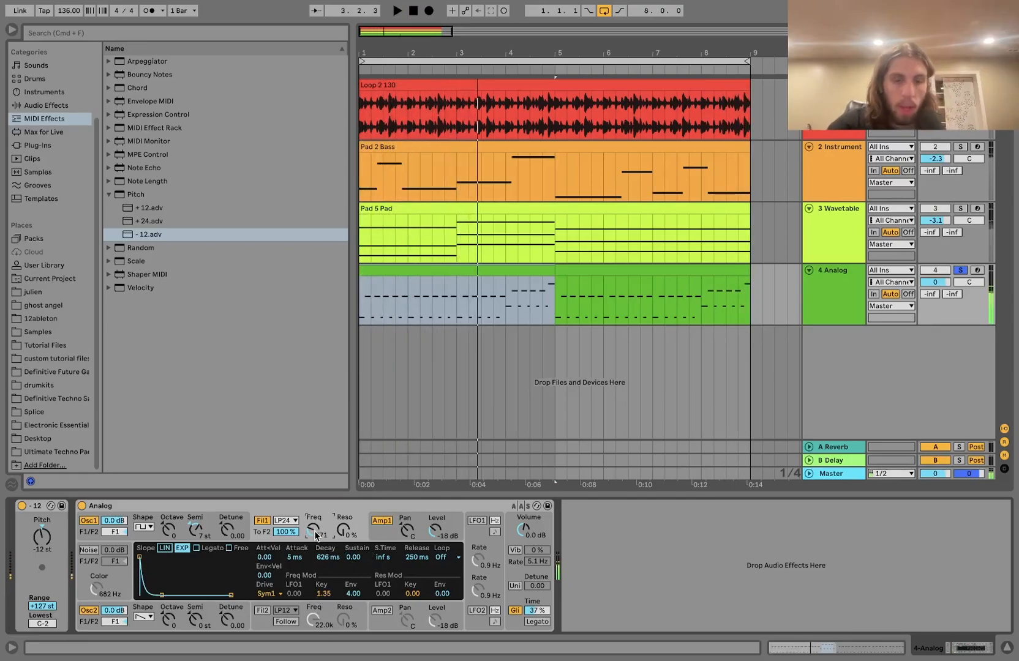
Step: Compare the Analog sound with oscillator 2 switched off and on, leaving it on
left_click(167, 524)
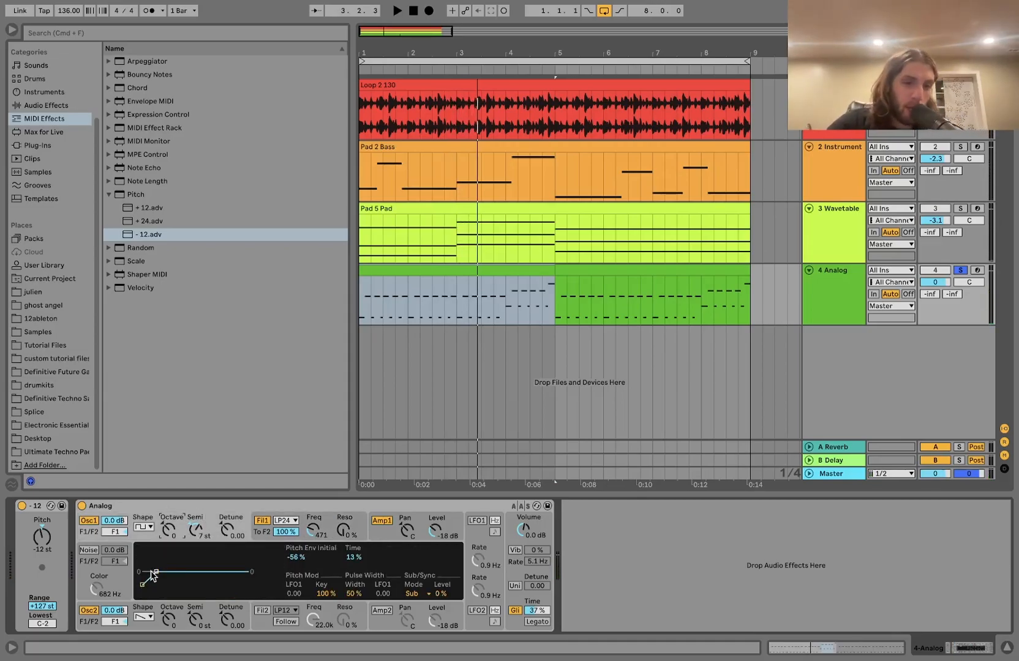
key("space")
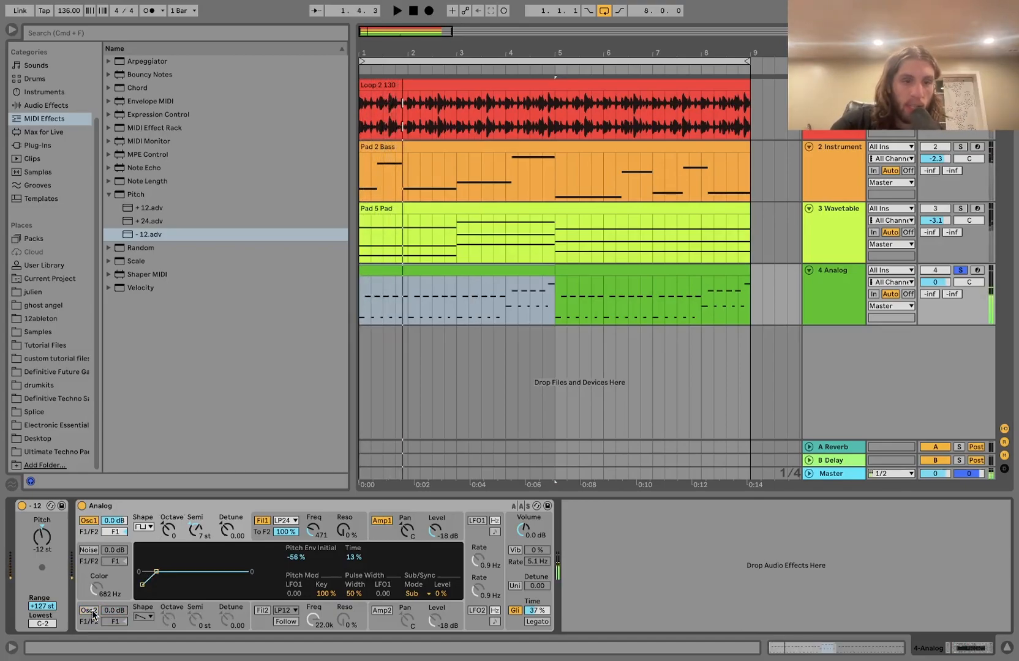
left_click(92, 612)
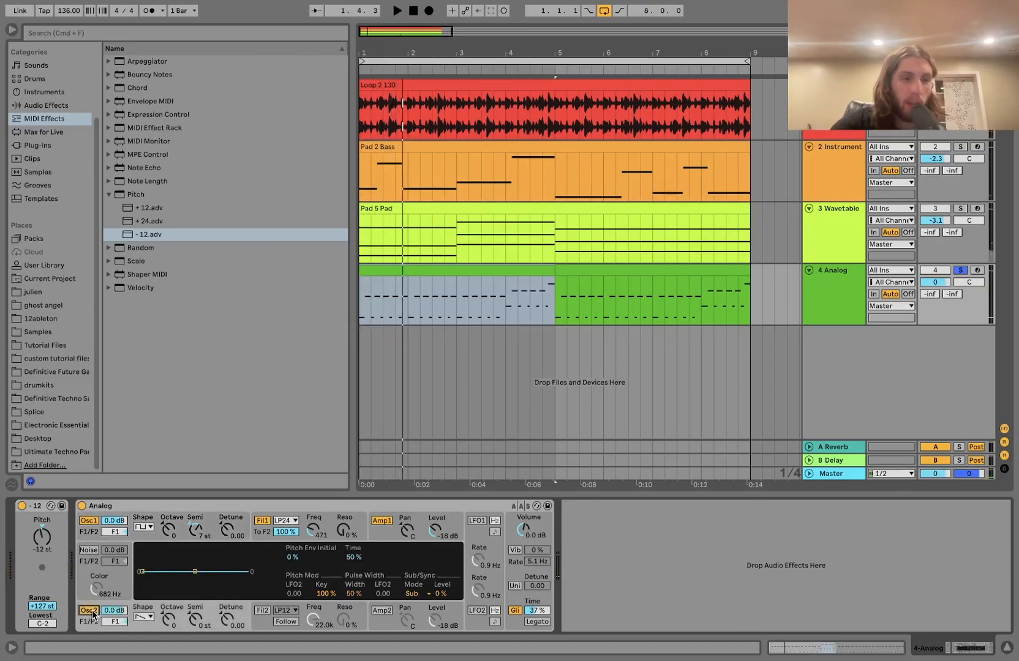
key("space")
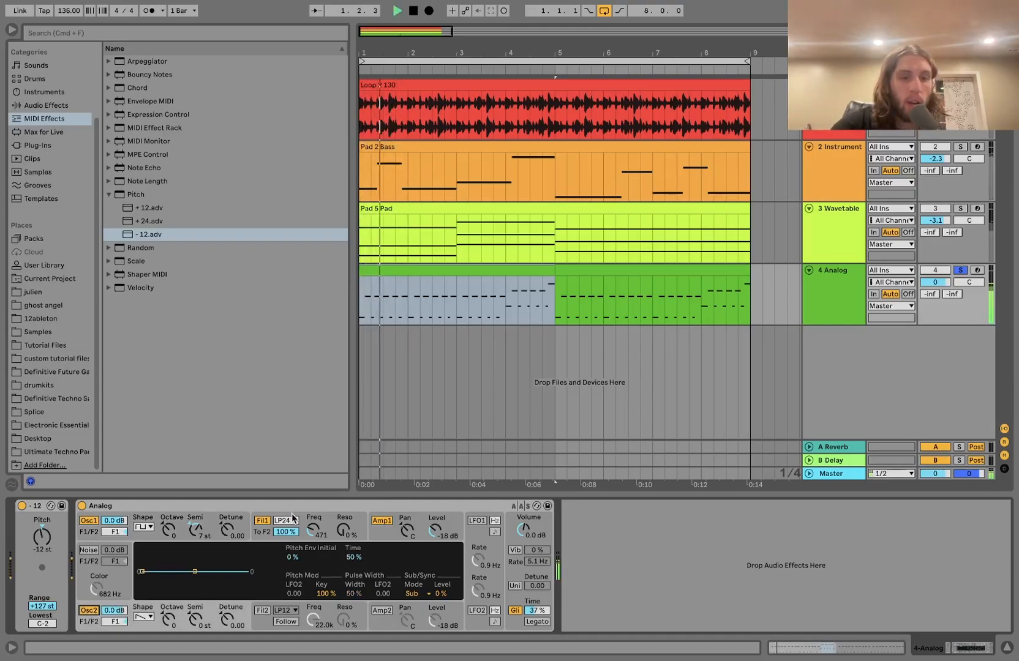
left_click(217, 521)
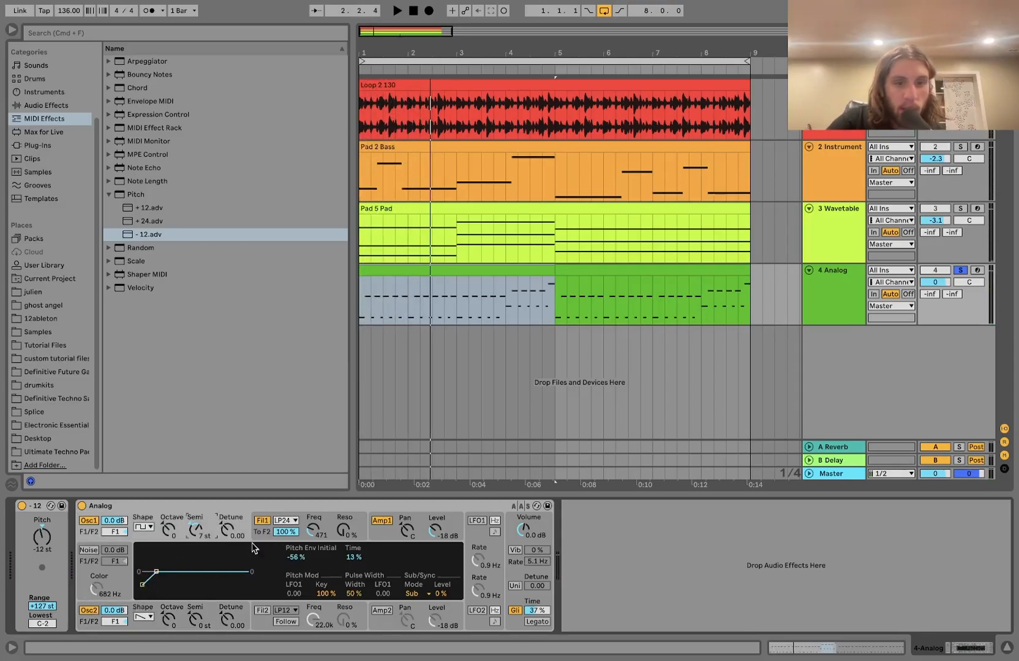
Step: Set filter 1 to 162 Hz with 16% resonance and an envelope frequency modulation of 4.32
left_click(314, 533)
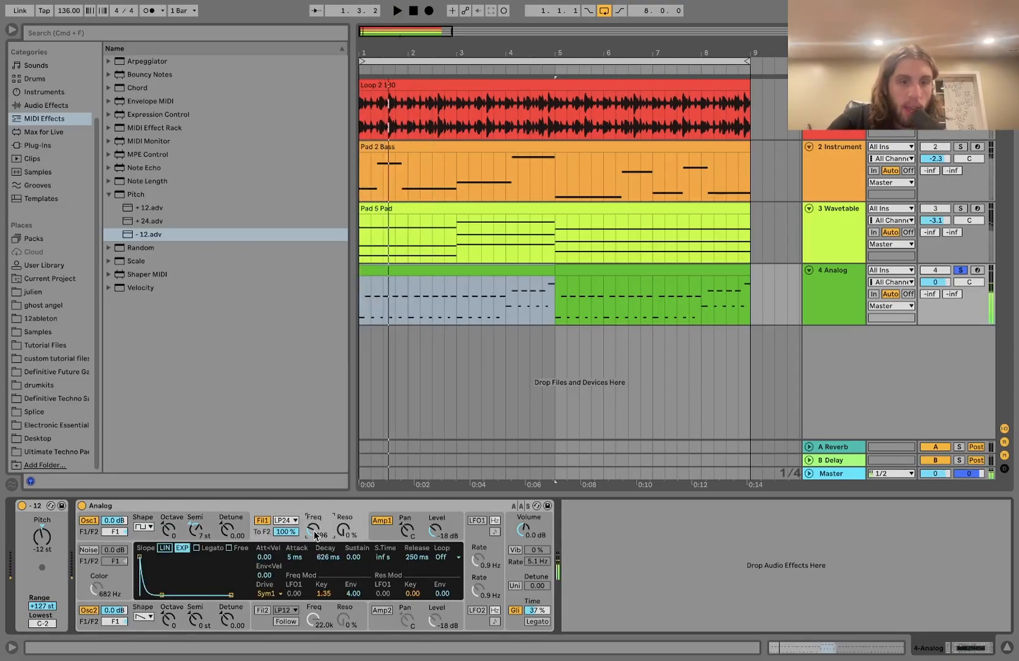
key("space")
left_click_drag(355, 594, 355, 609)
left_click_drag(341, 532, 313, 527)
key("space")
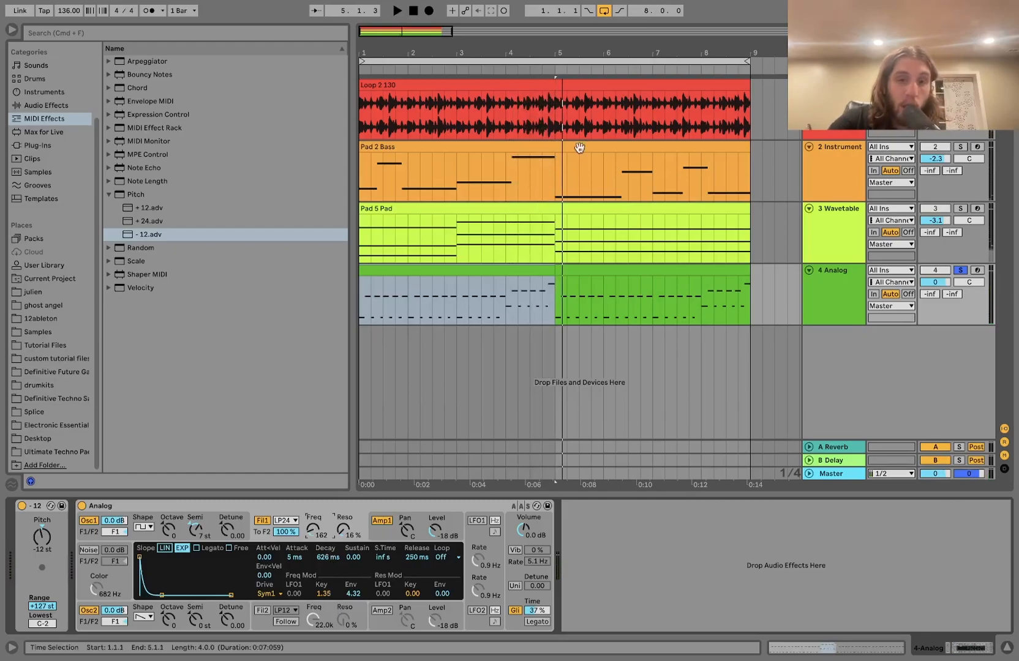
Step: Audition the soloed Analog melody and inspect the amplifier 1 envelope settings
double_click(506, 268)
key("space")
double_click(824, 154)
key("space")
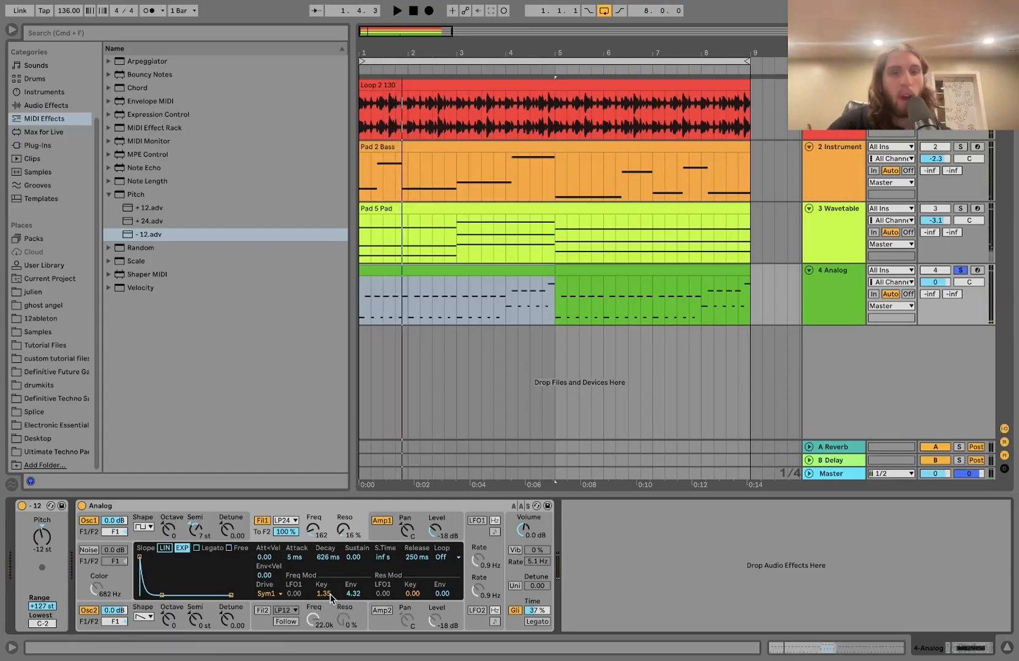
key("space")
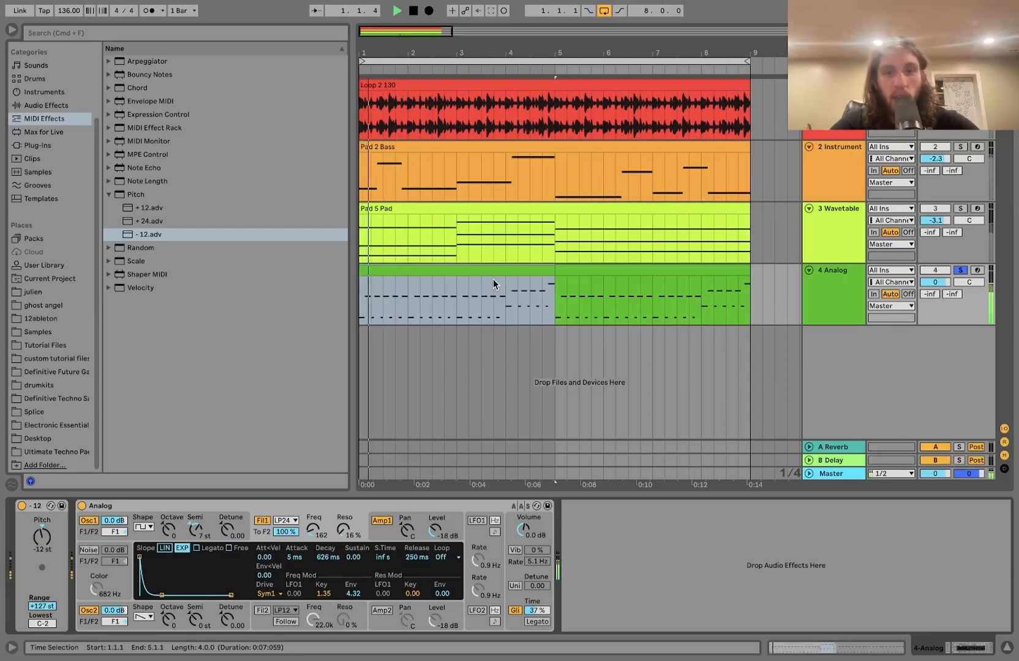
left_click(387, 528)
key("space")
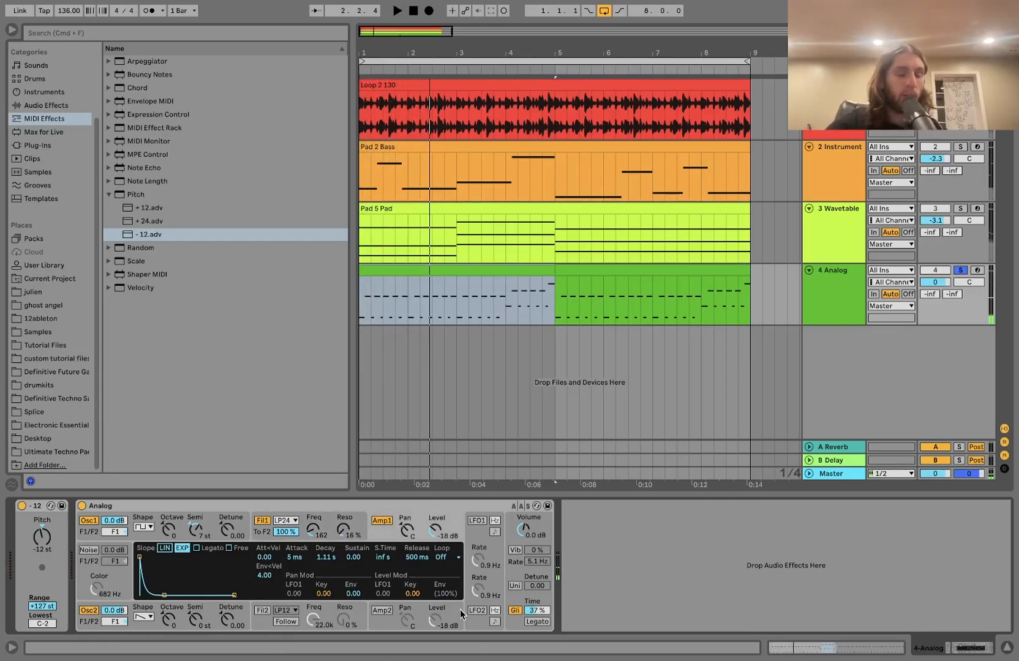
Step: Enable Analog's vibrato with an amount of 57% and a rate of 6.1 Hz
left_click(516, 550)
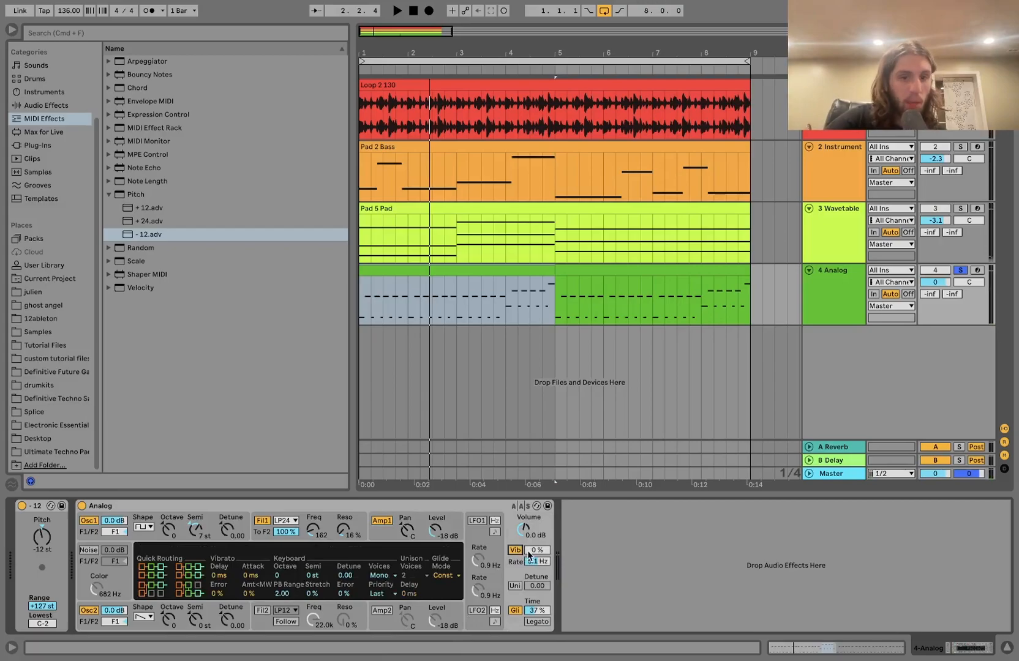
key("space")
left_click_drag(533, 552, 534, 556)
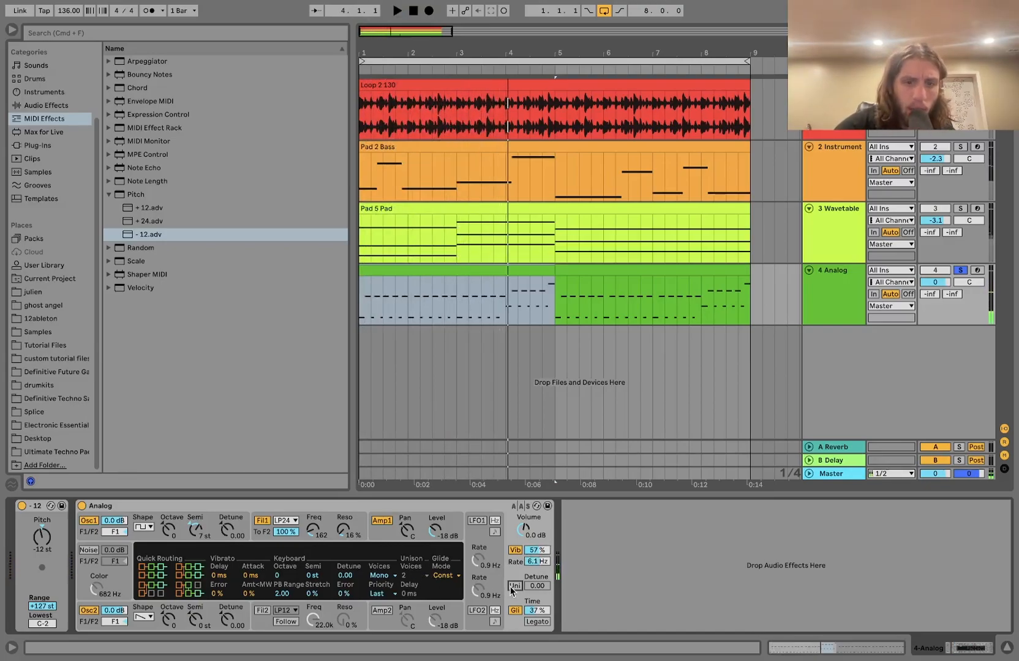
Step: Enable Analog's unison with a detune of 7.81, 4 voices and a delay of 10 ms
key("space")
left_click_drag(535, 587, 536, 578)
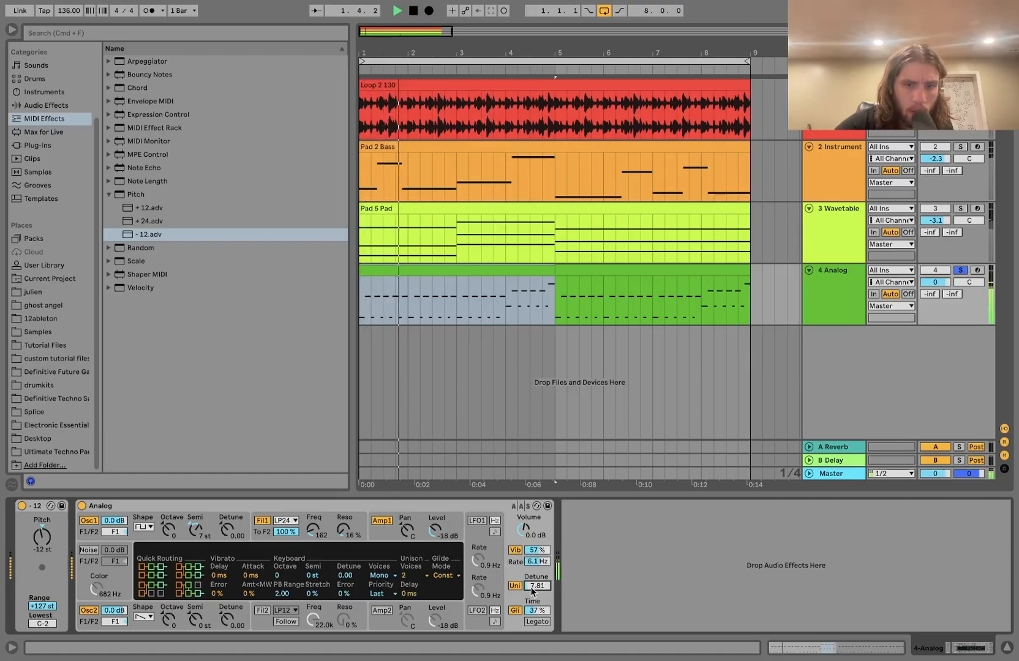
key("space")
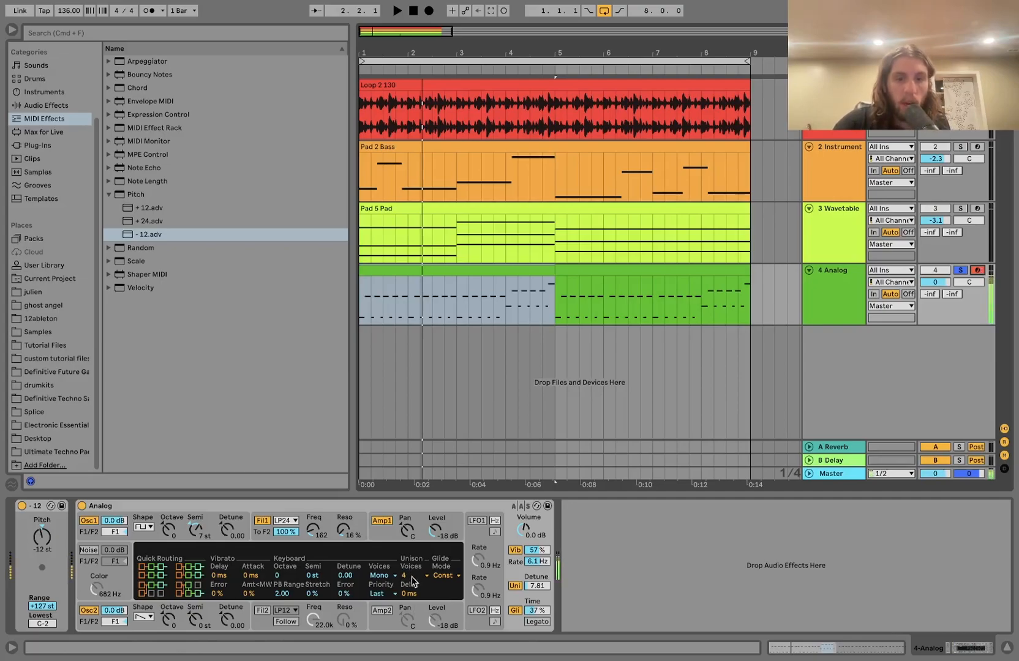
left_click_drag(409, 595, 409, 589)
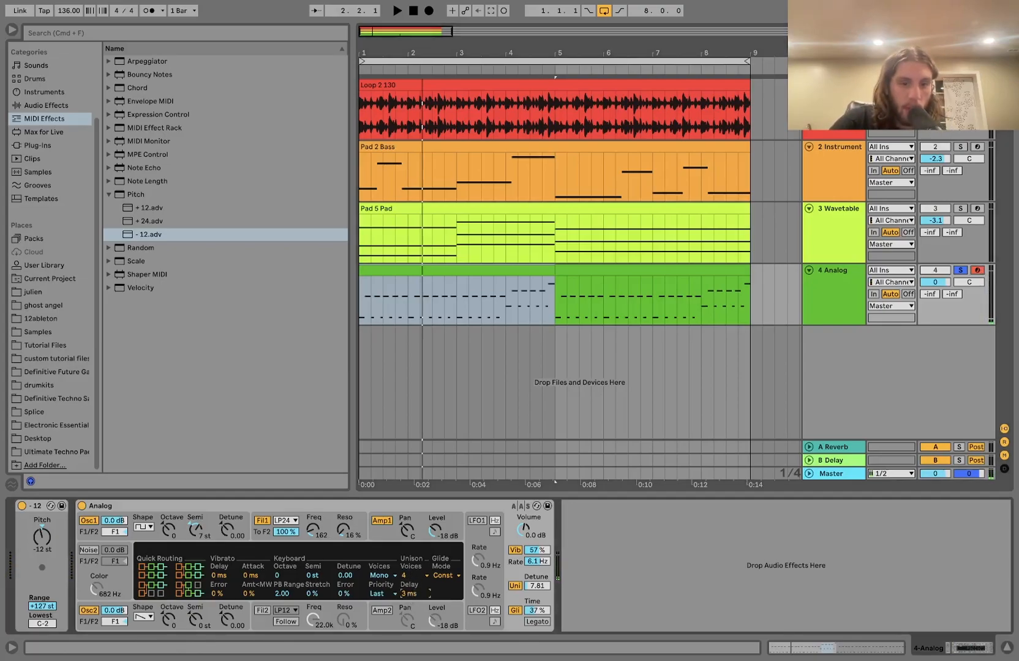
key("space")
mouse_move(409, 597)
left_mouse_down()
mouse_move(409, 628)
mouse_move(410, 605)
mouse_move(409, 618)
left_mouse_up()
right_click(409, 597)
left_click(409, 597)
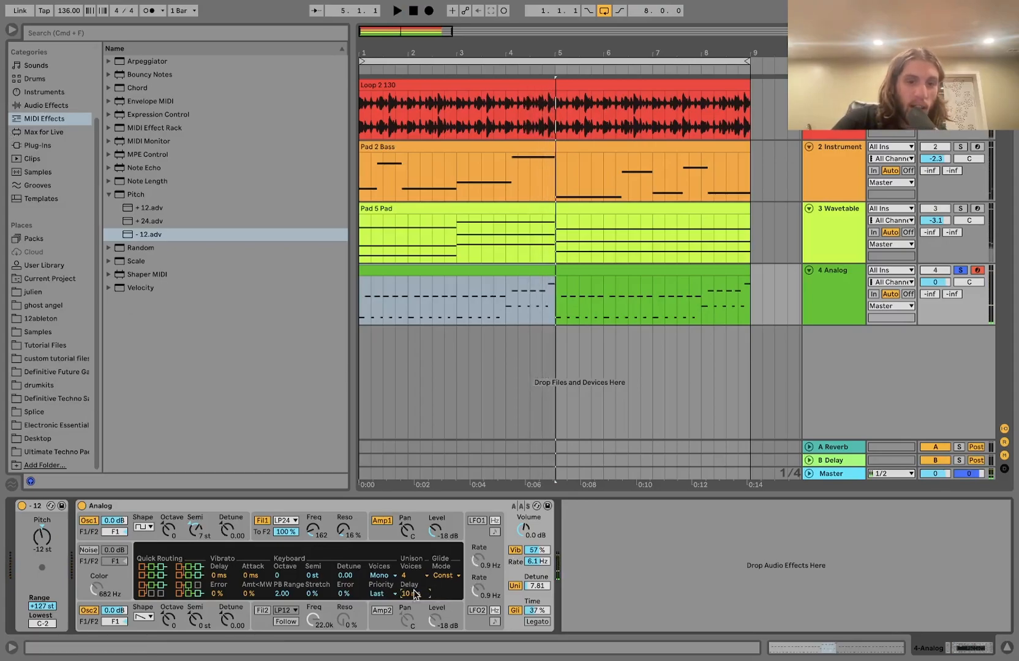
Step: Add an LFO device after Analog and set its waveform to Random
left_click(53, 107)
left_click_drag(140, 230, 602, 583)
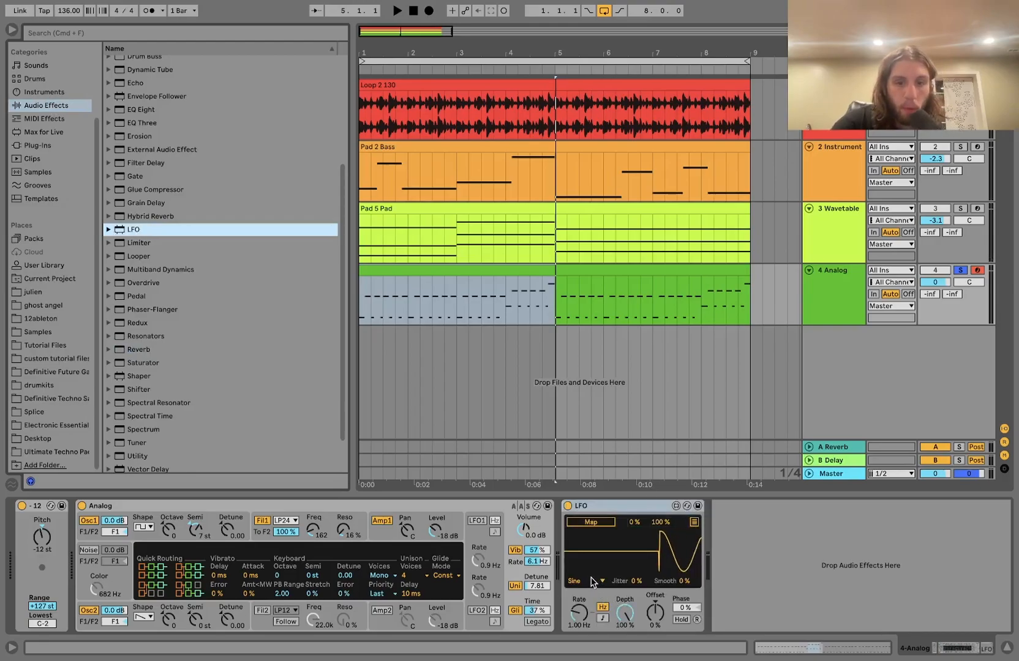
left_click(592, 581)
left_click(587, 553)
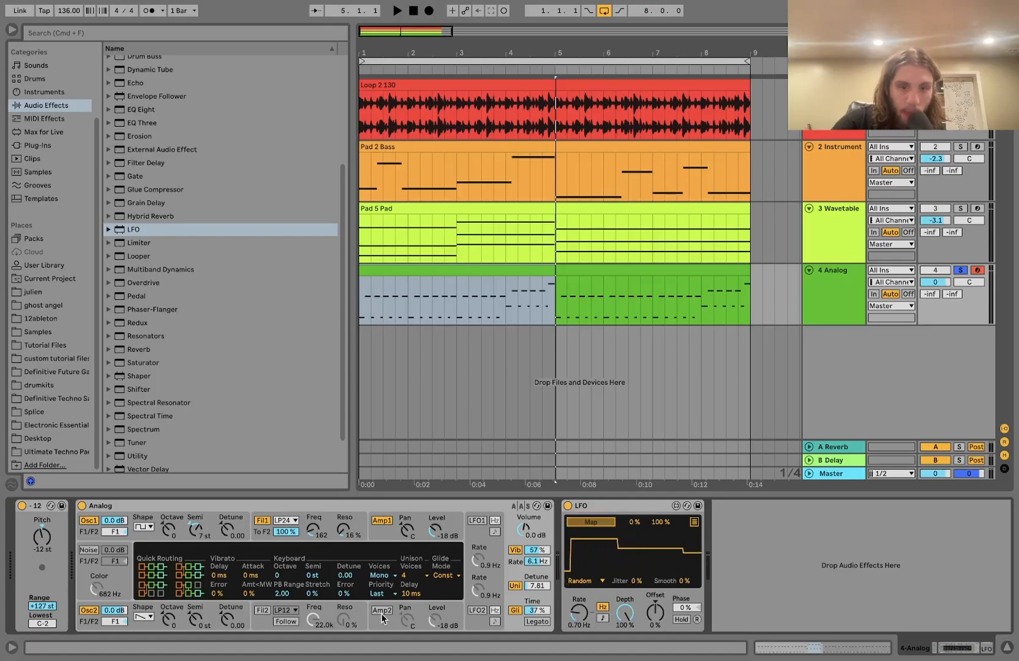
Step: Map the LFO to Analog's unison delay and set its rate to 2.21 Hz and depth to 66.1%
left_click(418, 594)
key("space")
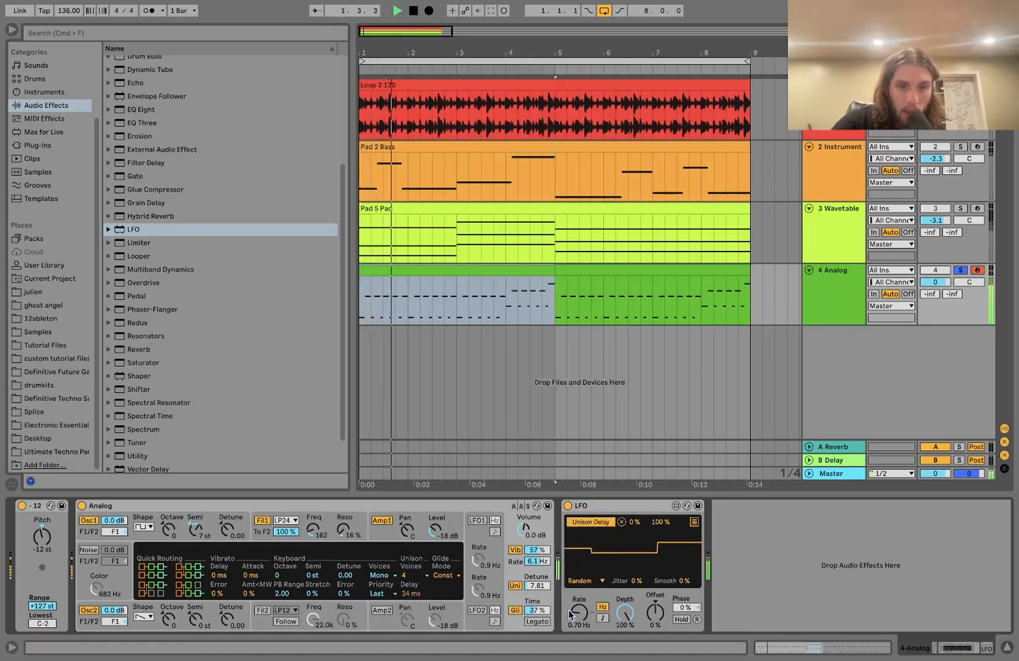
left_click_drag(579, 614, 579, 594)
left_click_drag(631, 620, 630, 637)
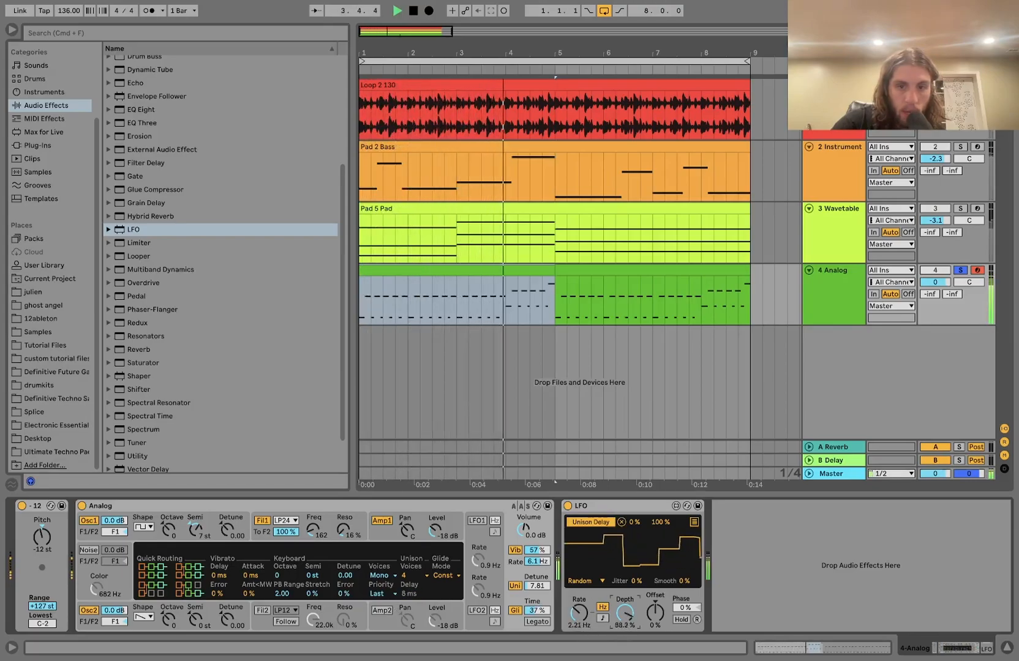
Step: Unsolo the Analog track and set its volume to -0.2 dB to hear it in the mix
left_click(958, 271)
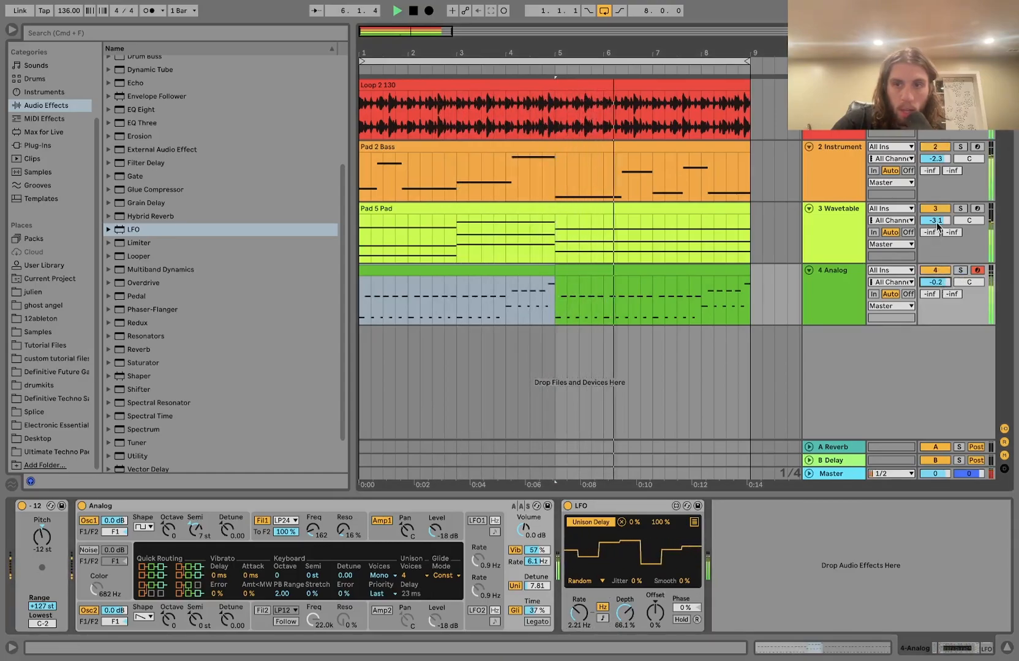
left_click(840, 217)
left_click(837, 293)
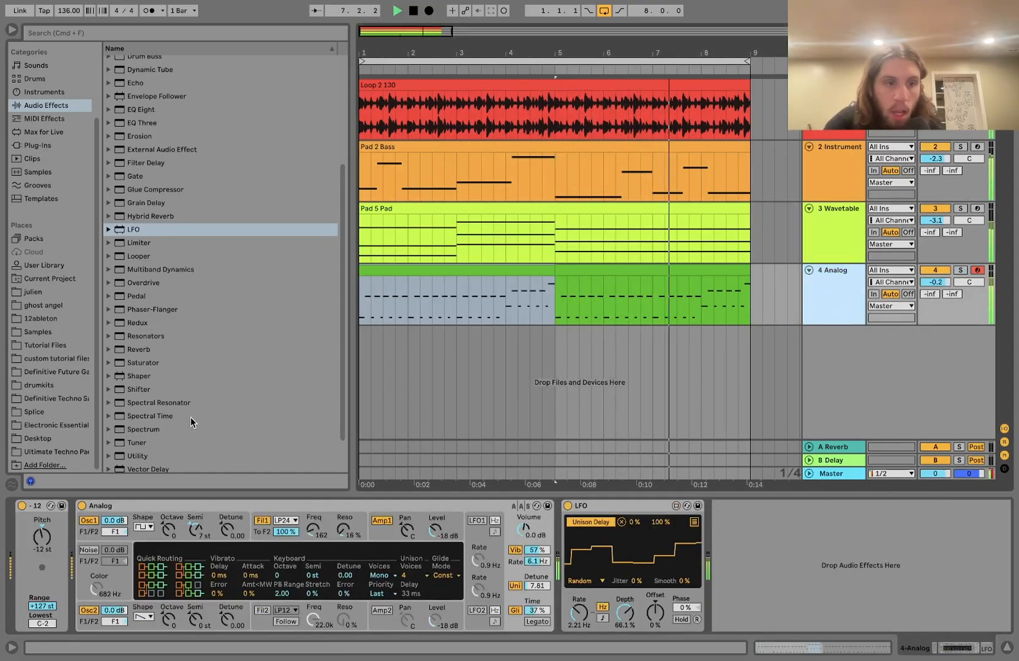
Step: Try the Analog track's Pitch device at 0 st and return it to -12 st
left_click(41, 537)
key("Delete")
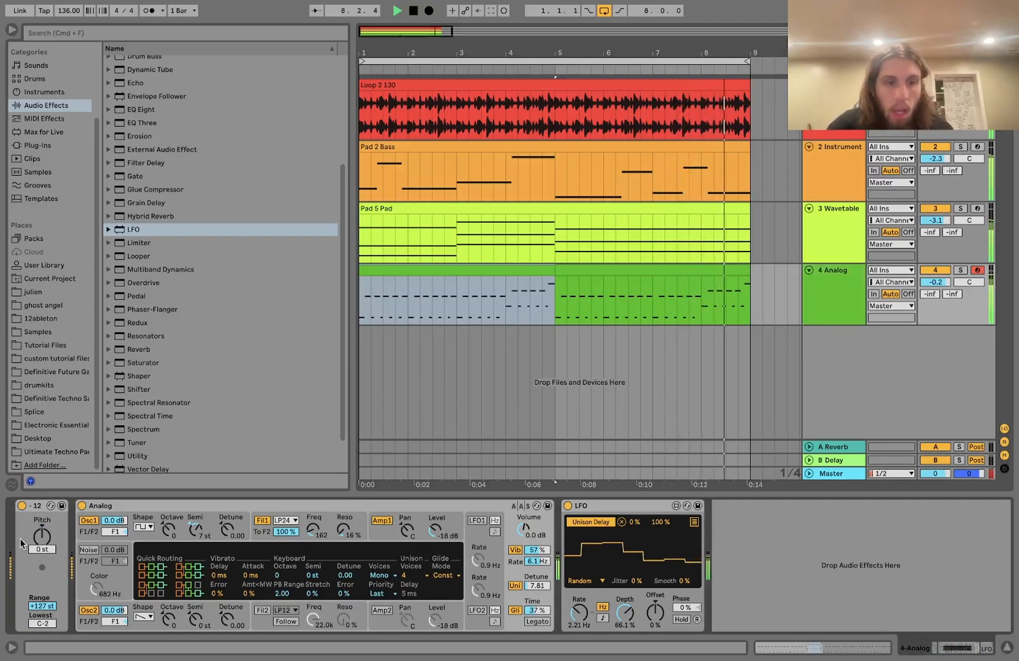
type("-24")
key("Return")
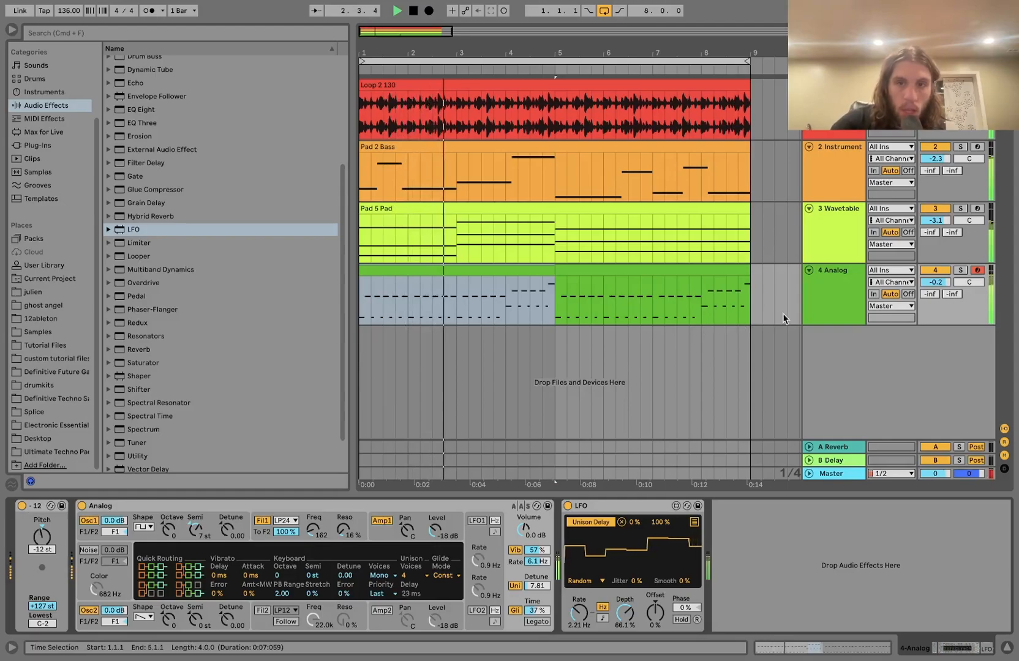
Step: Set the Analog track's volume to -0.5 dB while the full loop plays
left_click(830, 300)
left_click_drag(931, 282, 930, 287)
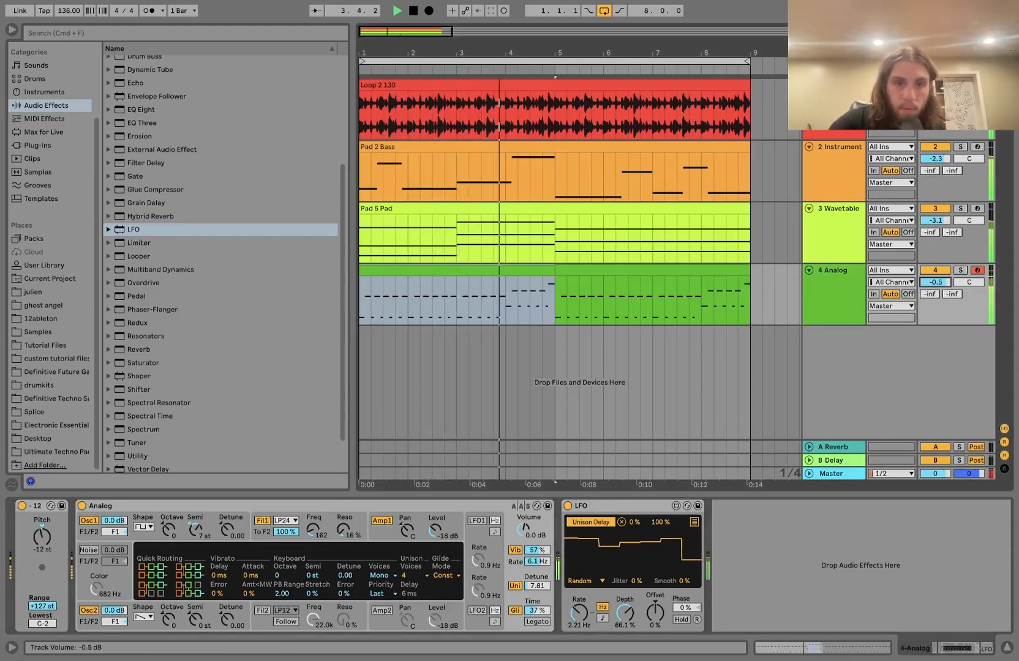
left_click(821, 291)
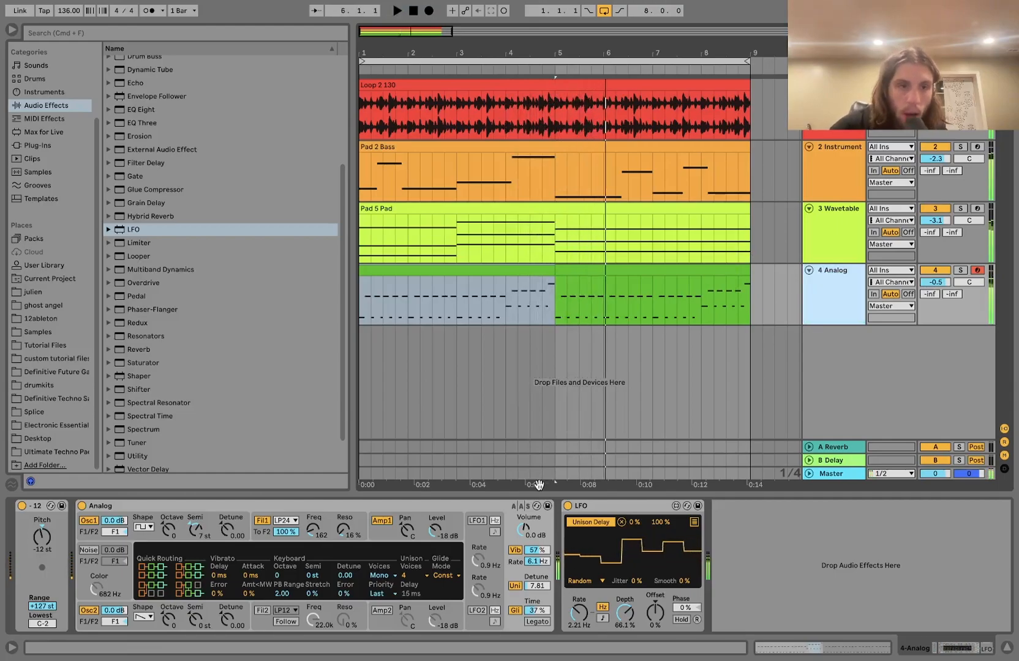
Step: Solo the Analog track and add an Auto Filter after the LFO as a high-pass at 143 Hz
key("super+f")
left_click(960, 270)
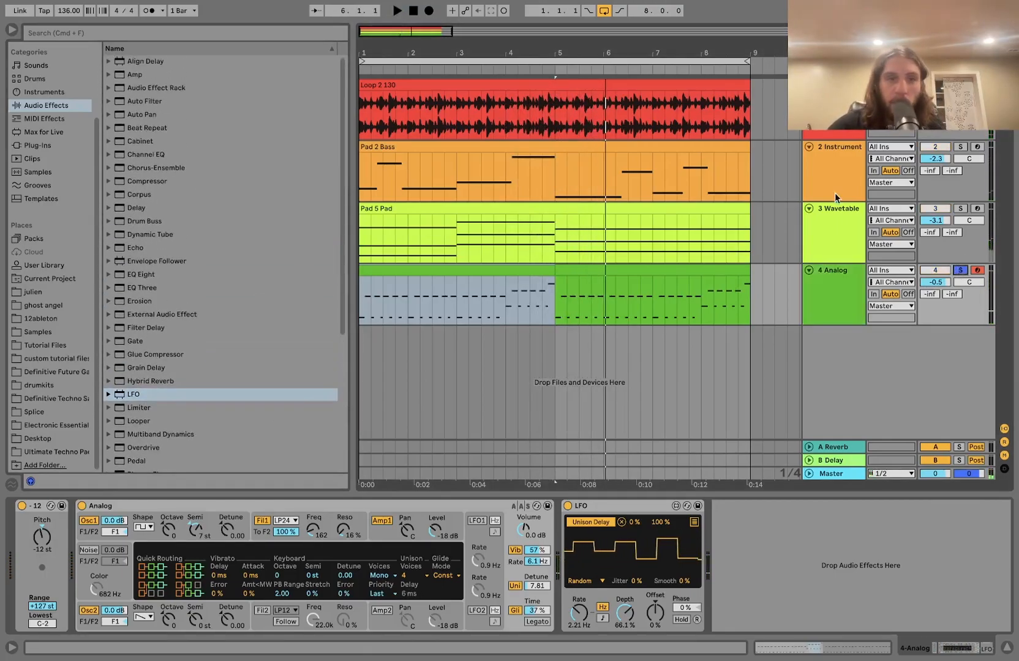
double_click(184, 101)
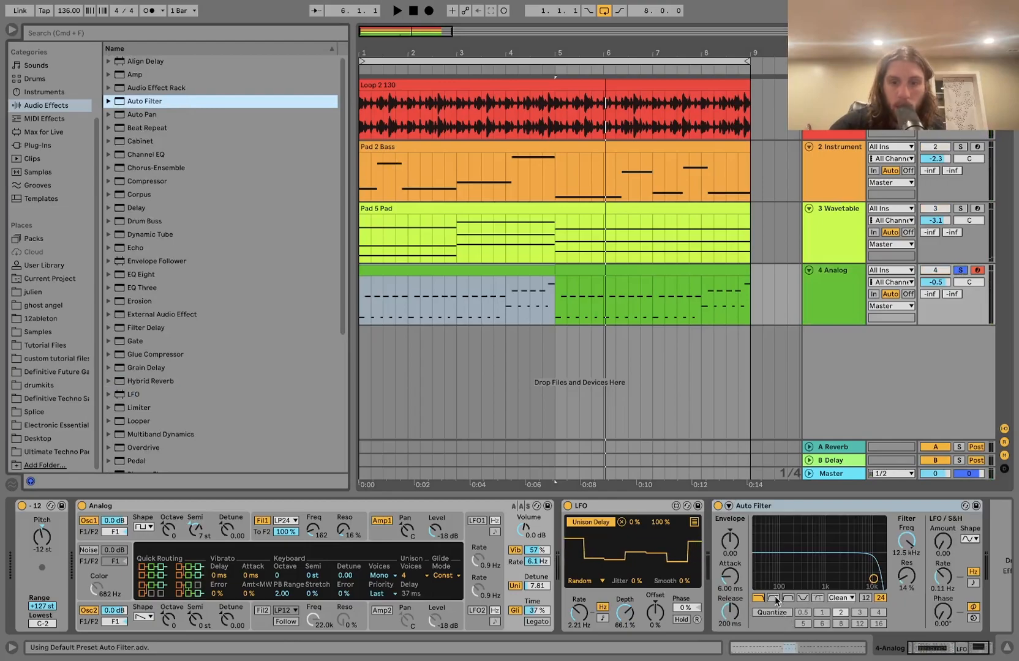
left_click(774, 598)
key("space")
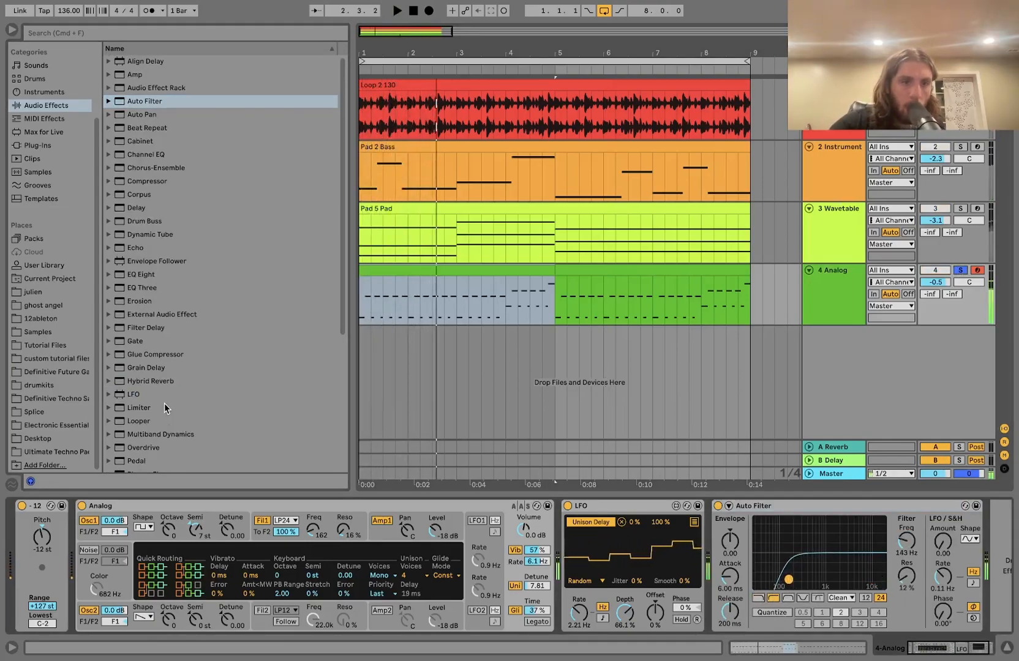
Step: Insert an Overdrive between the LFO and the Auto Filter and set its dry/wet to 16%
scroll(164, 403, "down", 5)
left_click(156, 363)
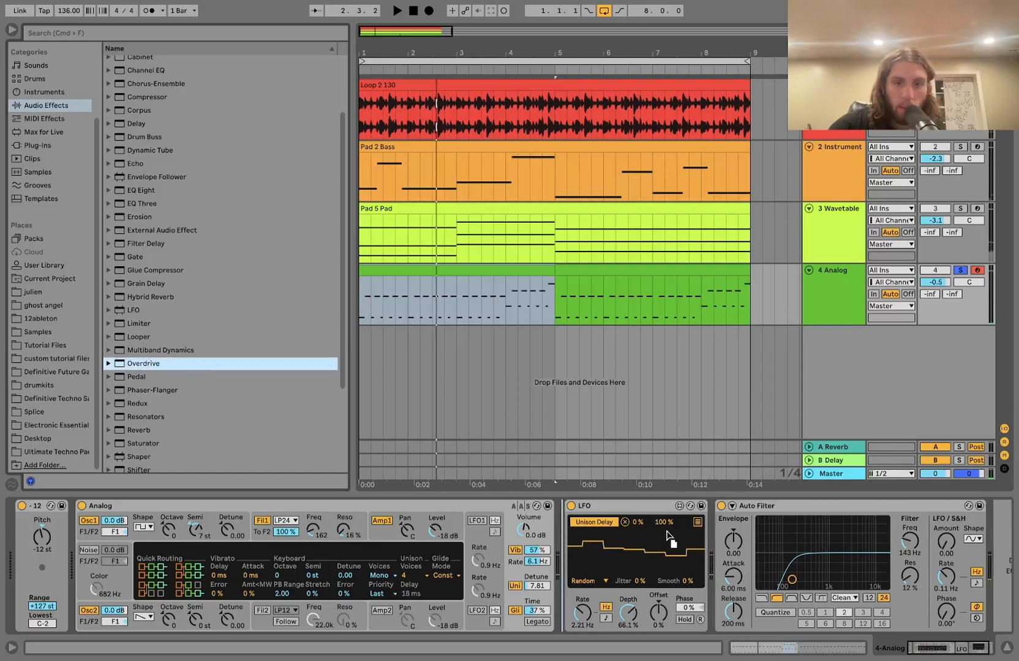
left_click_drag(692, 537, 750, 533)
key("space")
left_click_drag(766, 623, 766, 643)
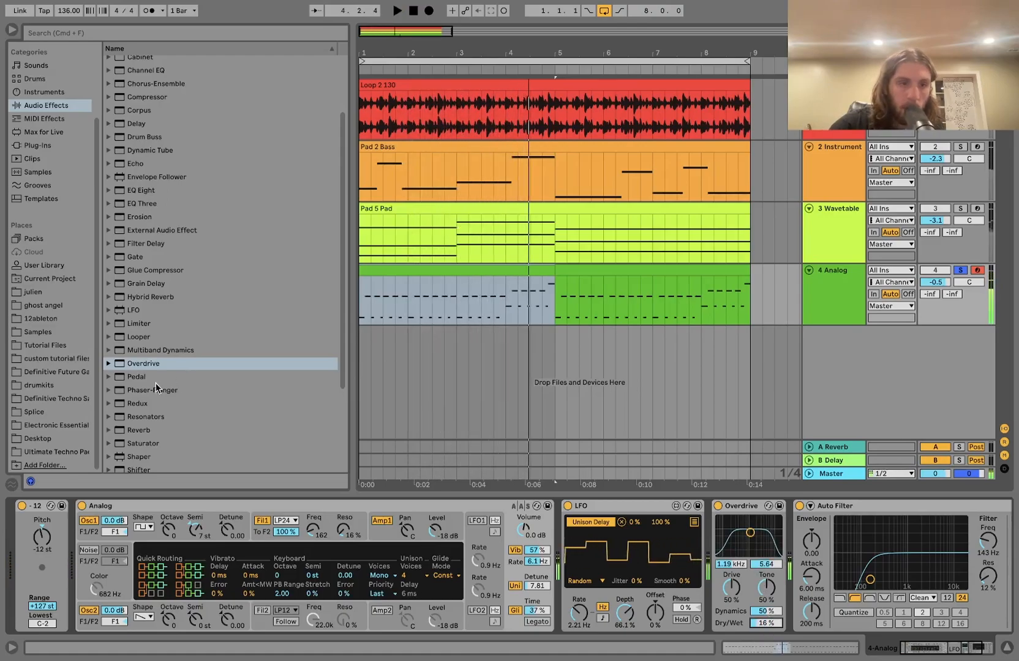
Step: Insert a Reverb between the LFO and the Overdrive and lower its dry/wet to about 28%
left_click_drag(136, 432, 740, 540)
key("space")
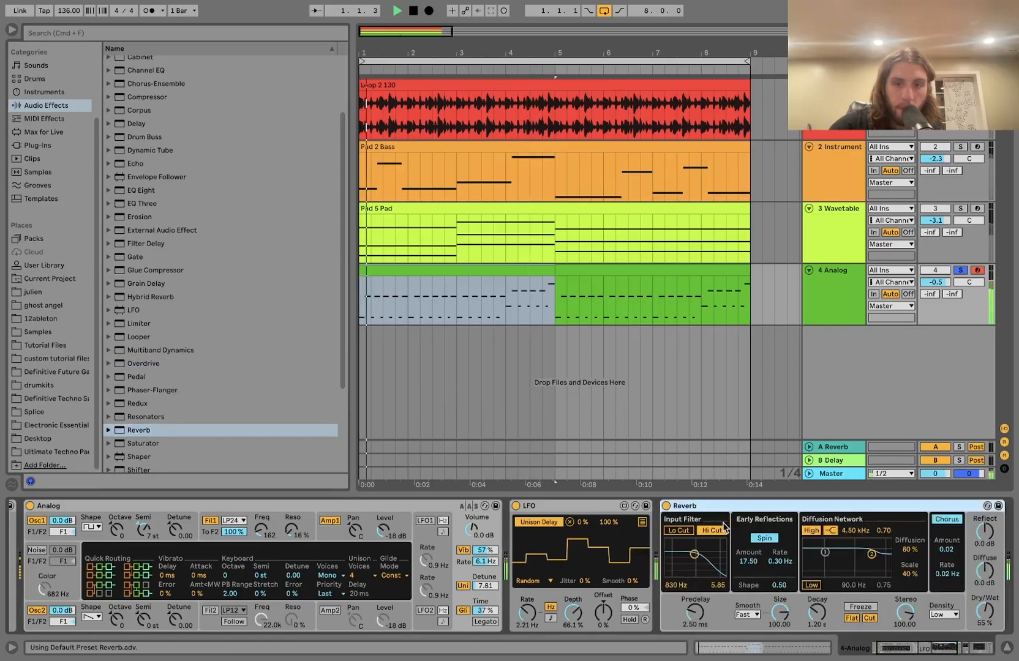
left_click_drag(985, 611, 987, 619)
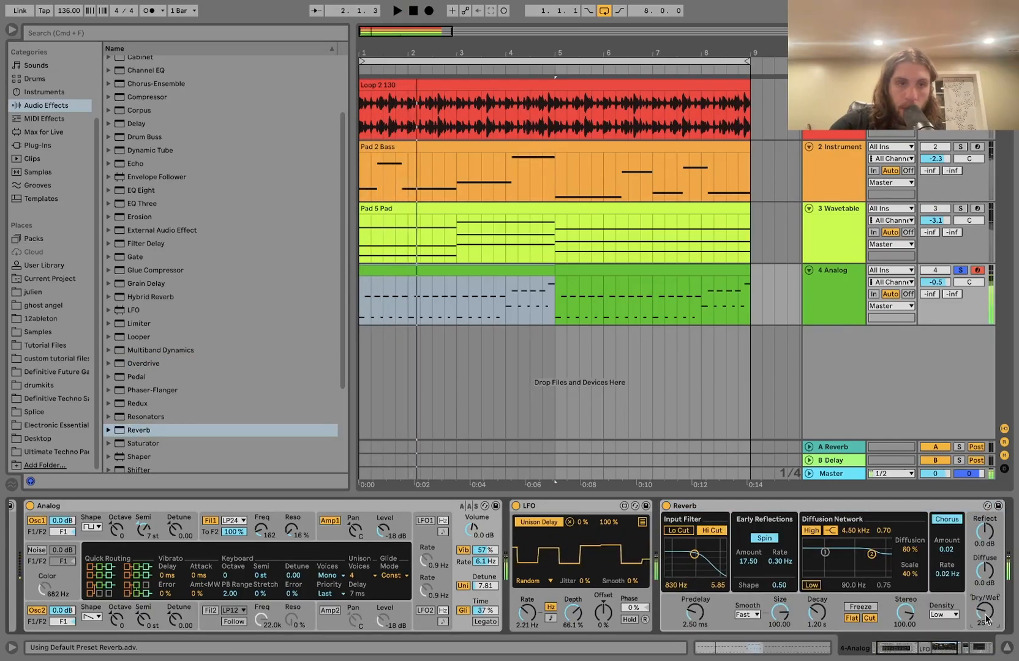
Step: Insert a ping-pong Delay before the Reverb with 2/16 timing, a 2.32 kHz filter of width 1.84 and 27% dry/wet
left_click_drag(133, 123, 762, 597)
left_click(734, 540)
left_click_drag(818, 574, 834, 577)
left_click(884, 574)
left_click_drag(886, 611, 887, 626)
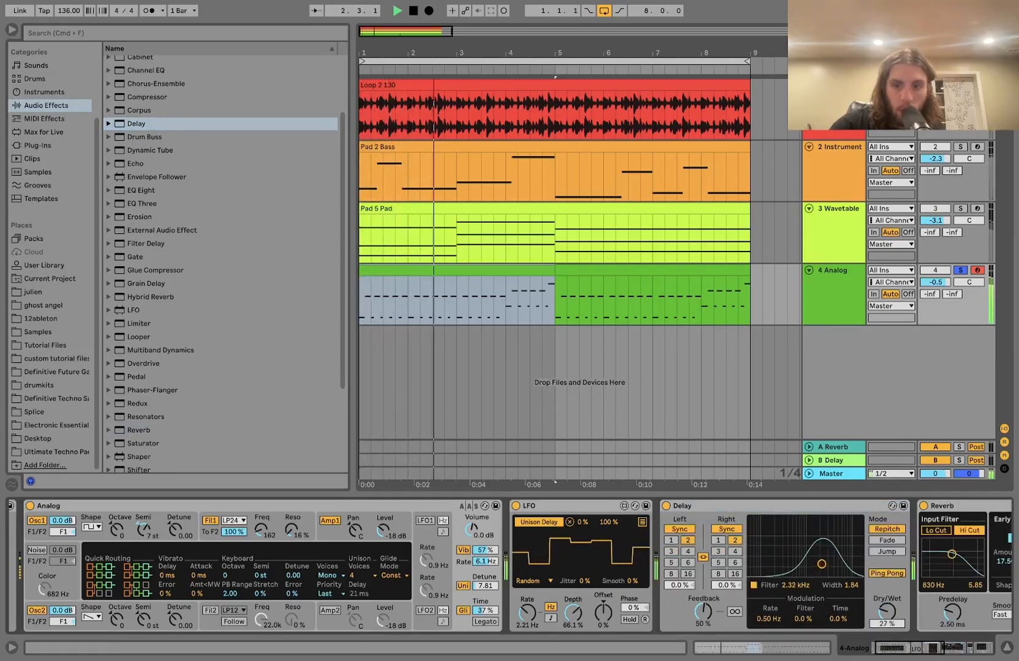
Step: Unsolo the Analog track with its volume at -2.2 dB and turn off arrangement looping
left_click(960, 272)
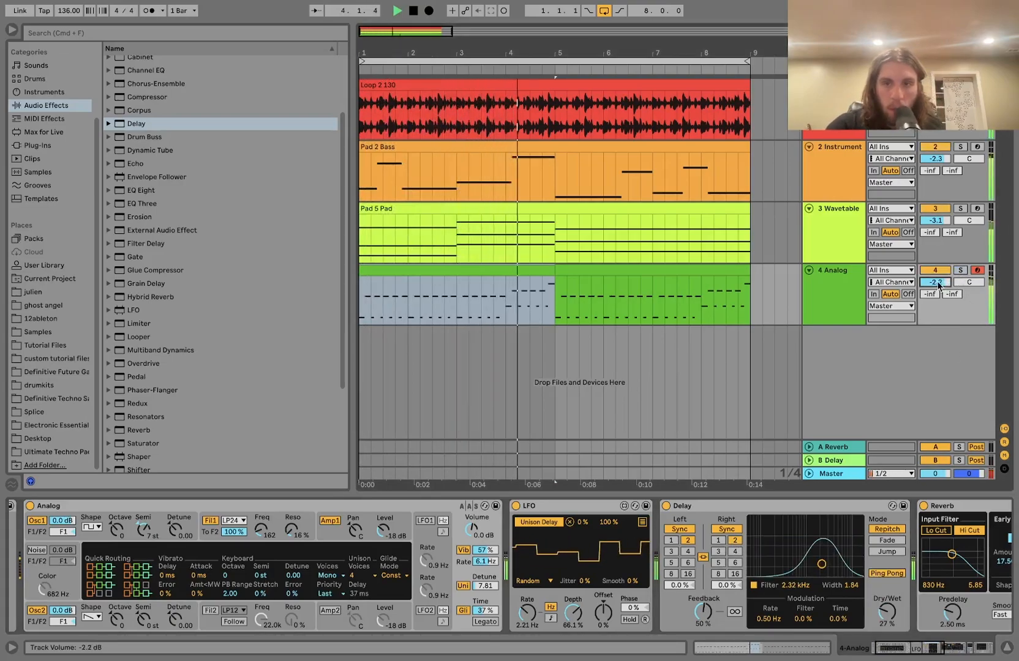
left_click(830, 284)
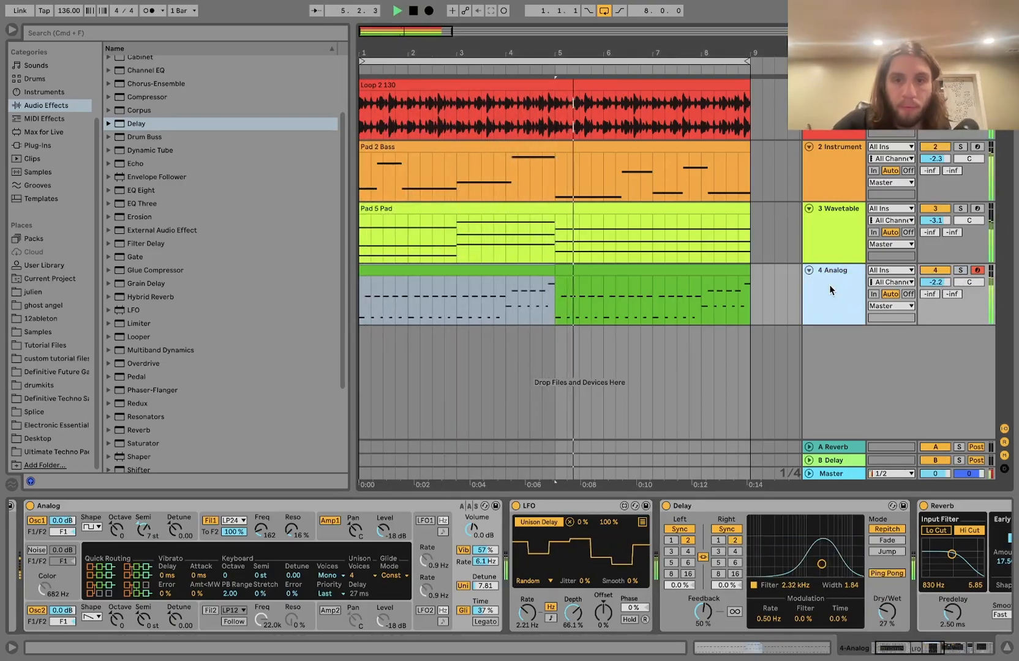
left_click(604, 10)
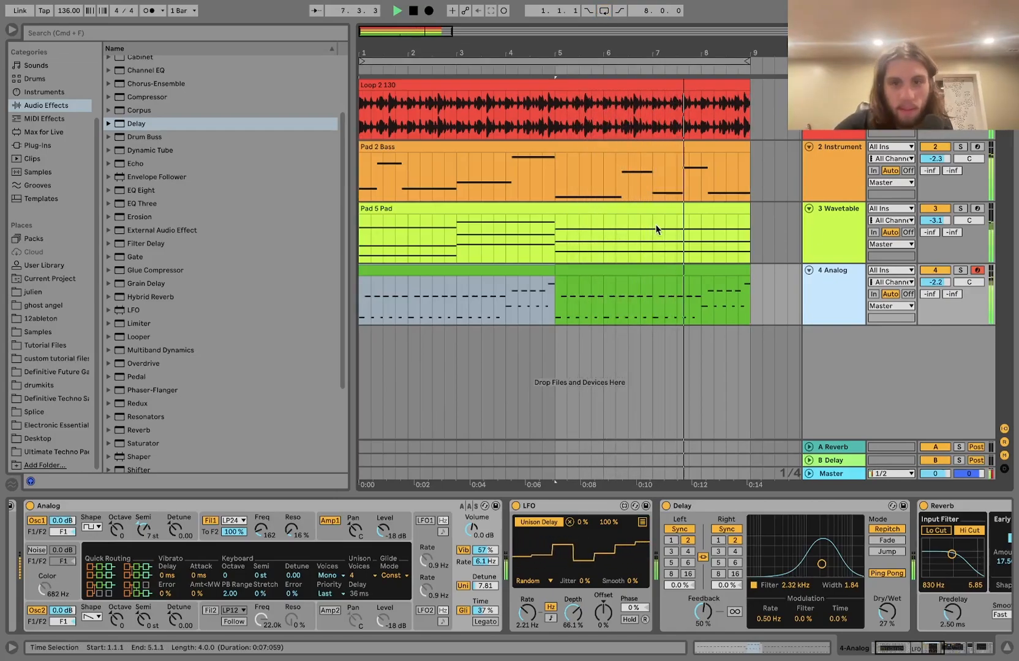
left_click(690, 273)
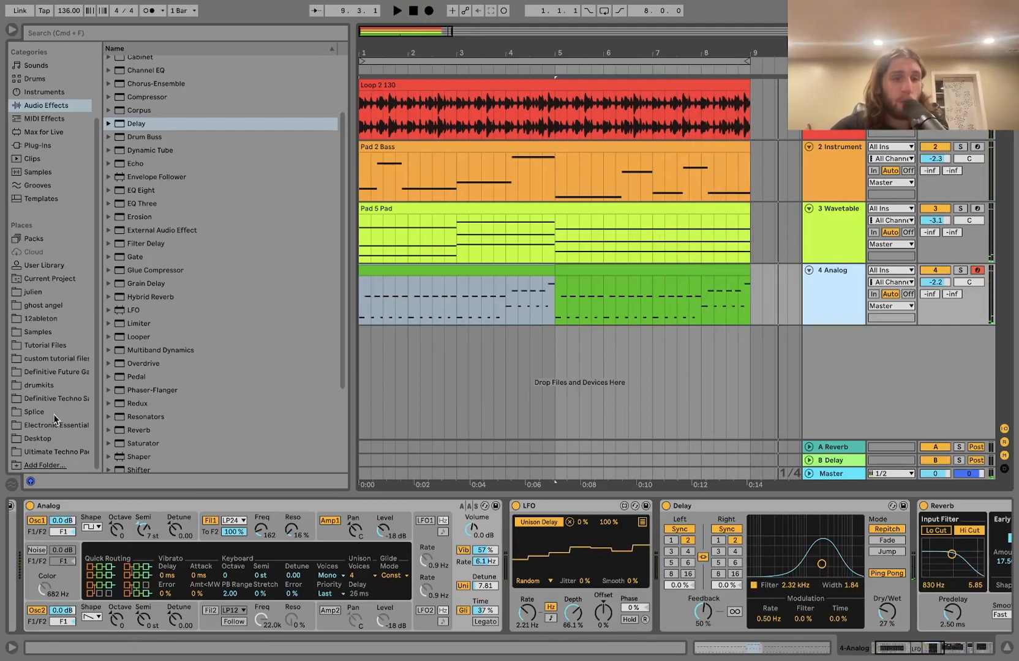
Step: Show the Definitive Future Garage sample pack's contents and collapse its Synthloops folder
left_click(45, 371)
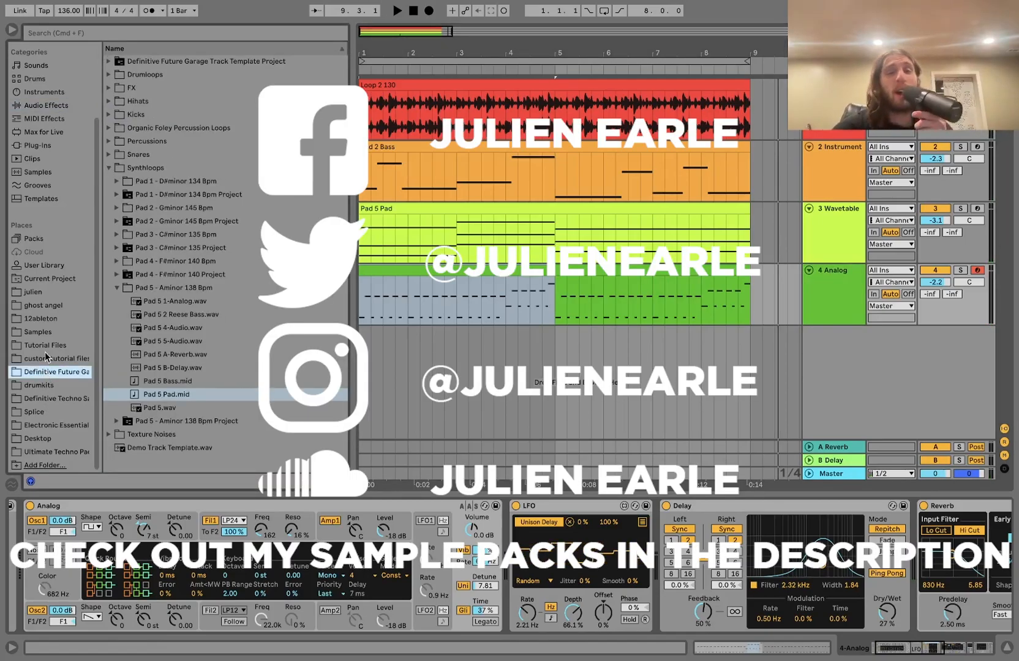
left_click(520, 80)
left_click(157, 169)
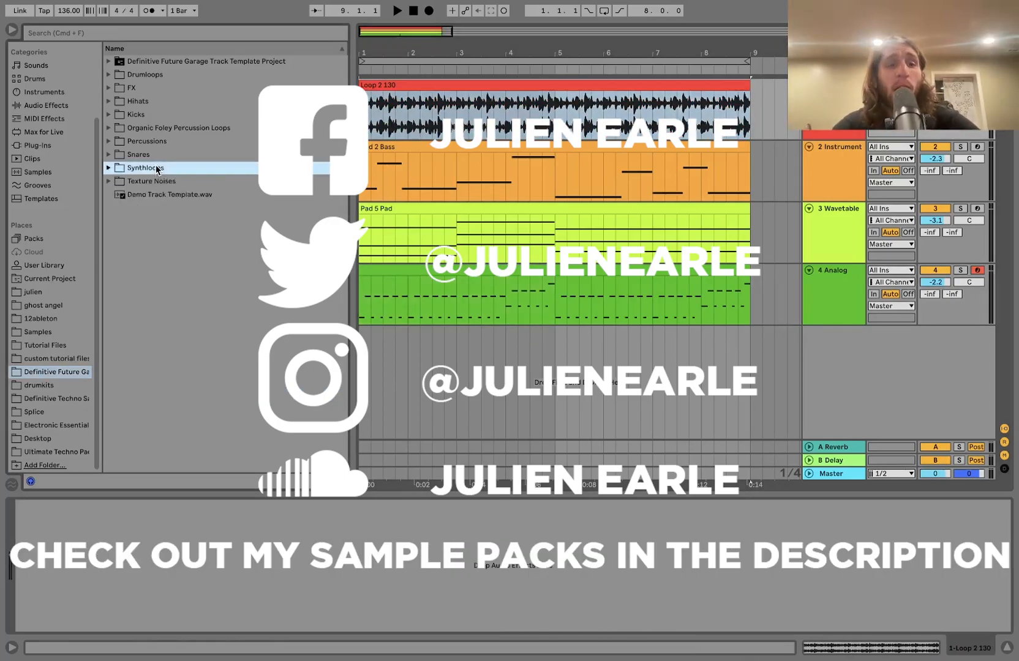